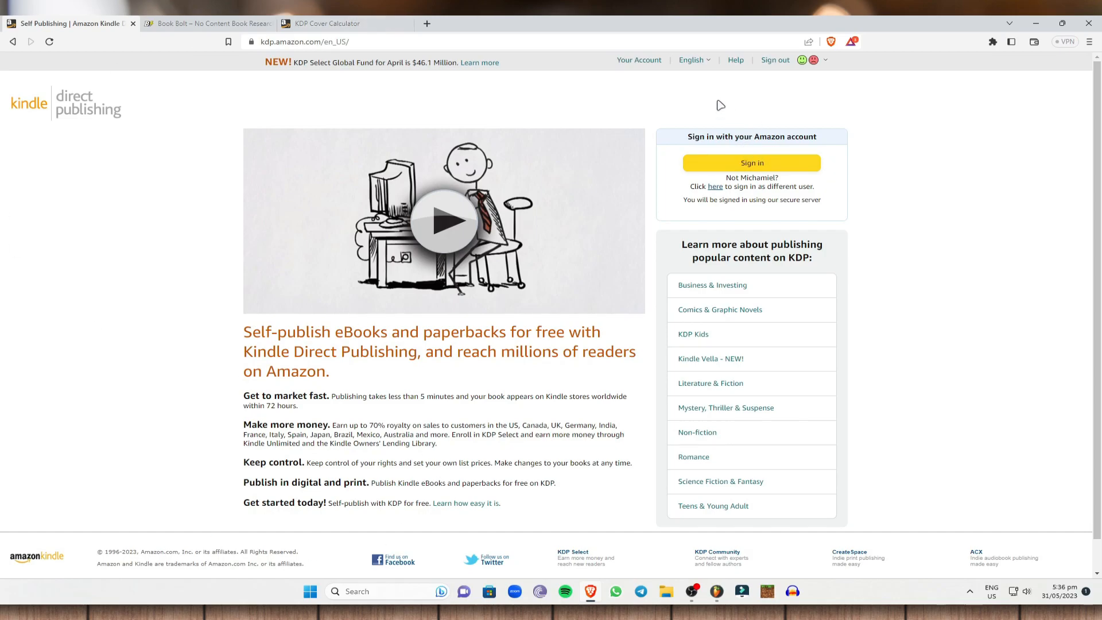
- Sign in to Kindle Direct Publishing, then switch to the Book Bolt site and open its Interior Wizard
left_click(757, 164)
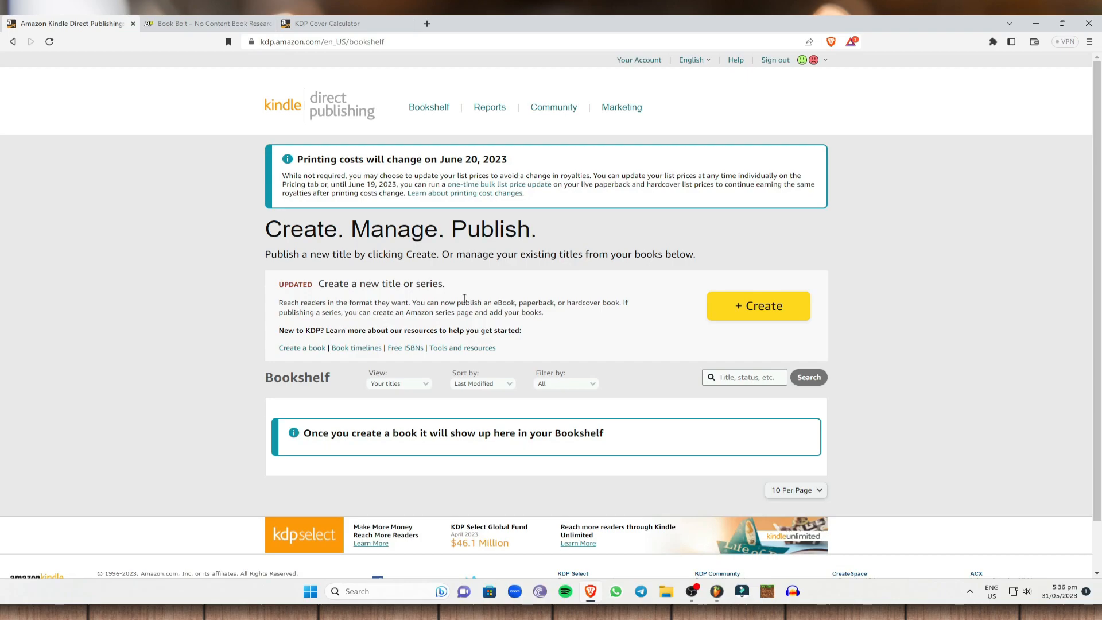
left_click(198, 23)
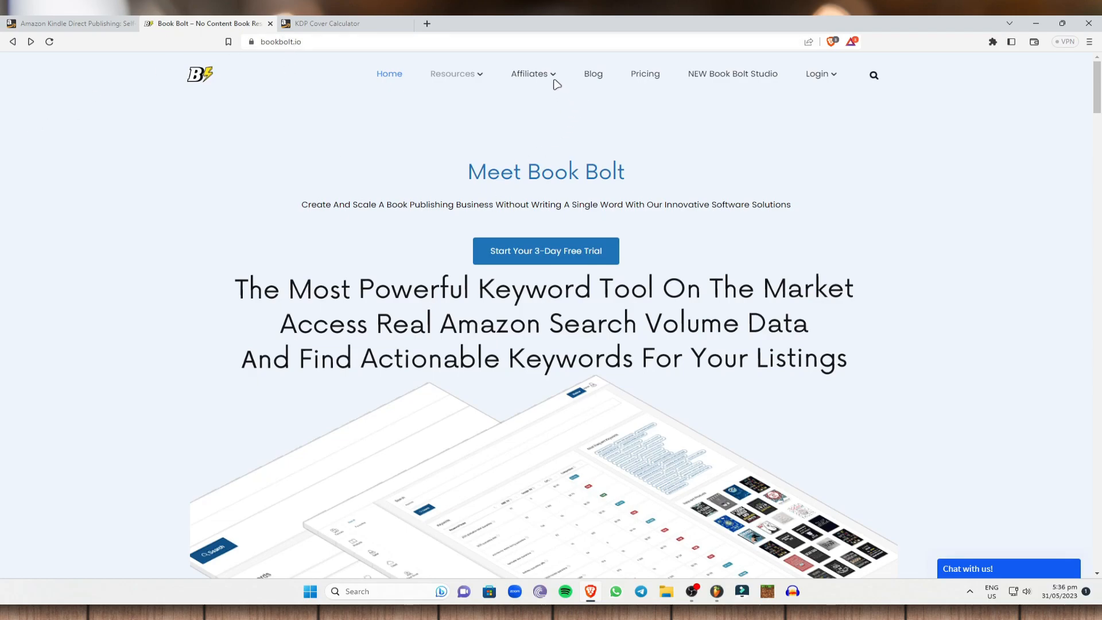
mouse_move(481, 79)
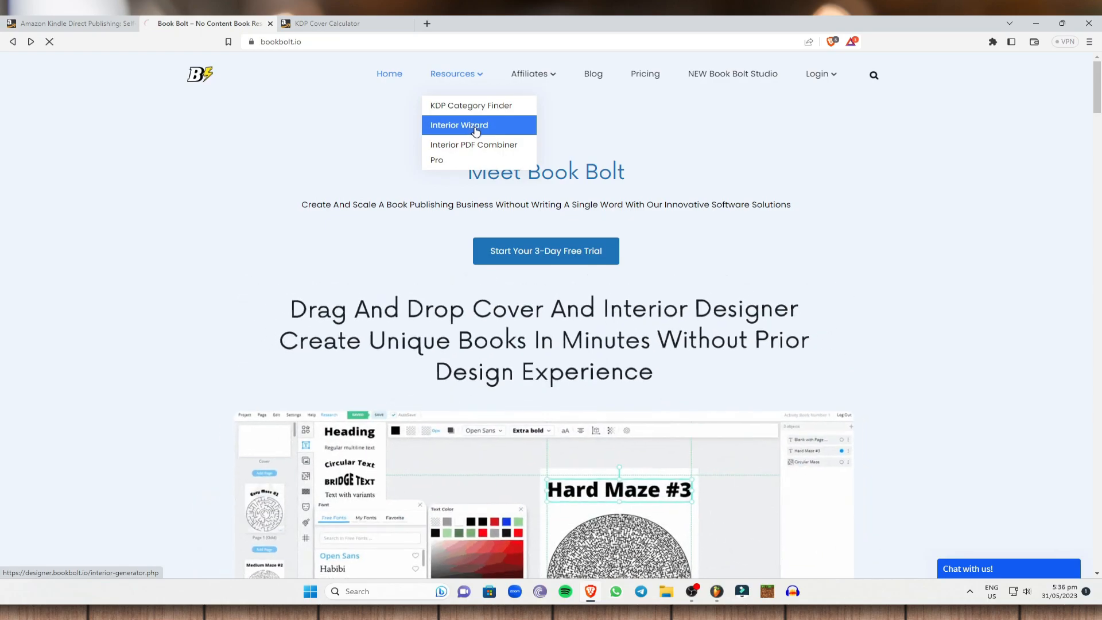
left_click(476, 126)
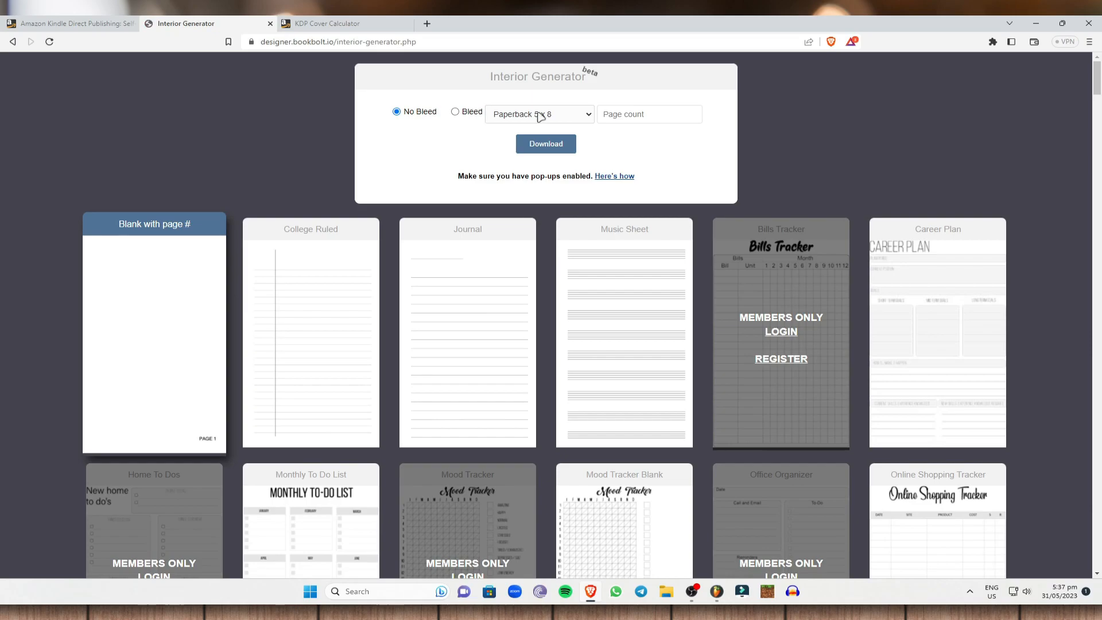
- Look through the available interior templates and select College Ruled
scroll(611, 226, "down", 10)
scroll(583, 348, "down", 6)
scroll(622, 337, "up", 14)
scroll(620, 294, "up", 6)
scroll(932, 310, "down", 1)
scroll(932, 310, "down", 5)
scroll(426, 350, "up", 4)
scroll(543, 321, "up", 2)
left_click(327, 319)
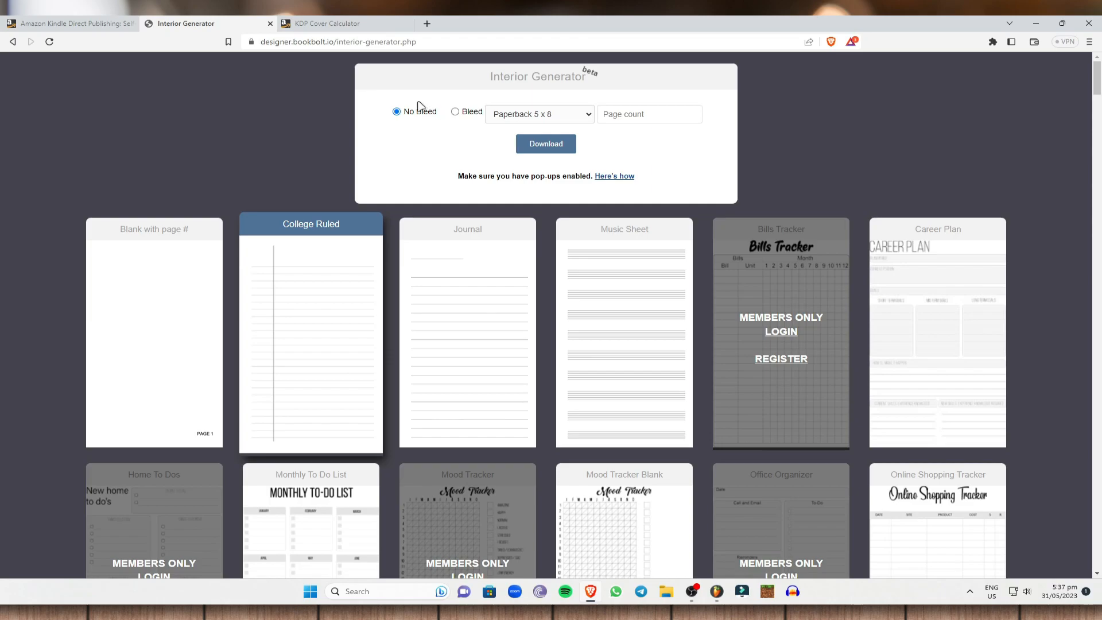
- Generate the College Ruled interior as a no-bleed Paperback 6 x 9 with 100 pages and check the resulting PDF
left_click(458, 112)
left_click(574, 114)
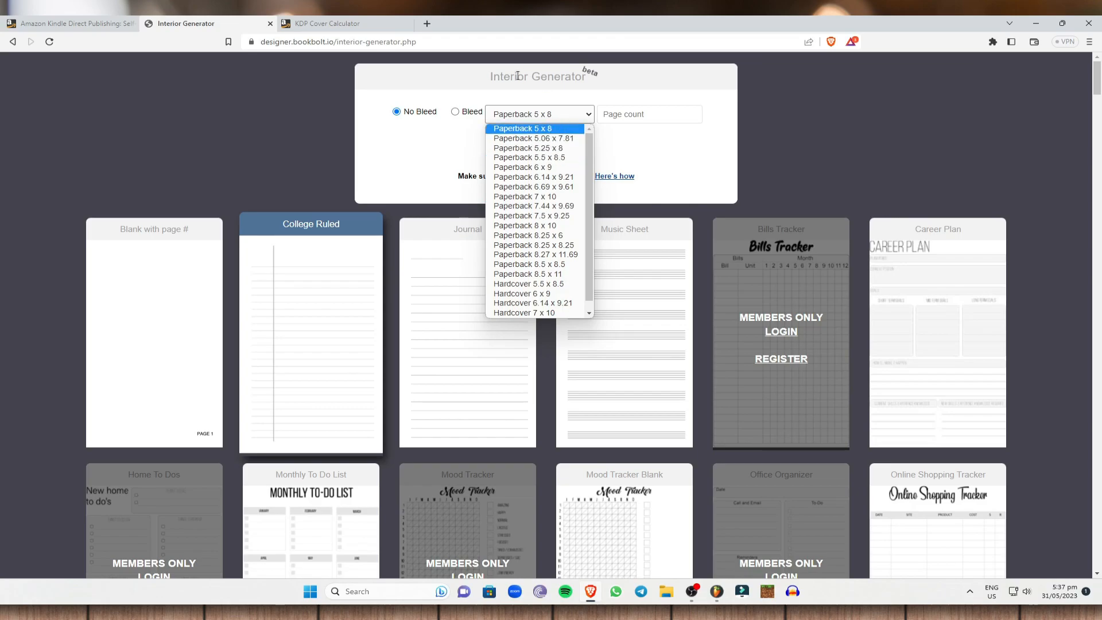
left_click(522, 167)
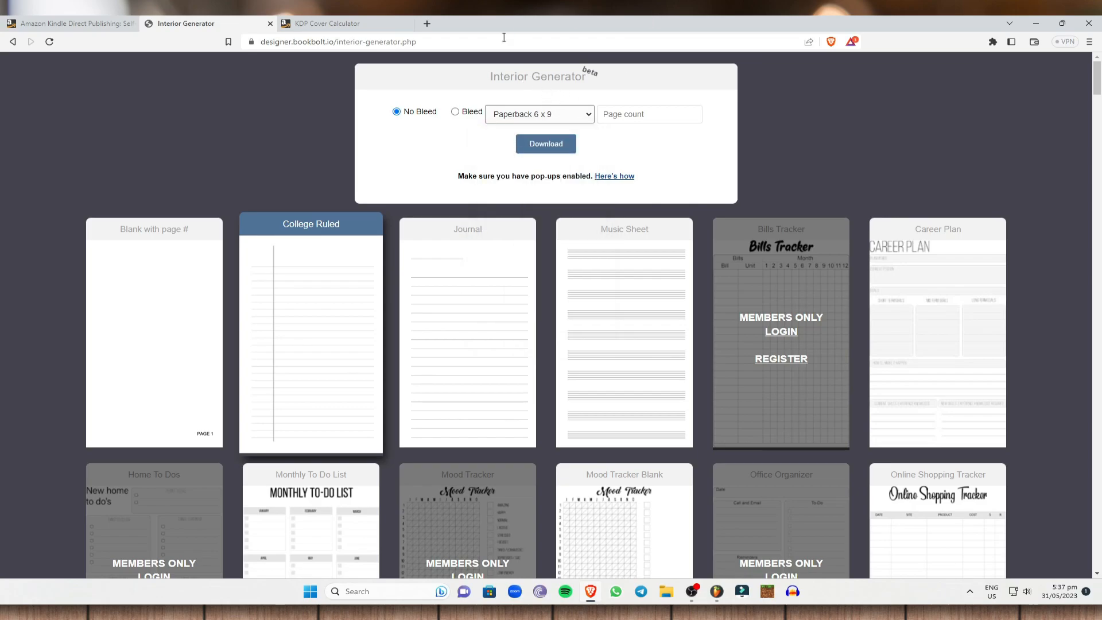
left_click(674, 114)
type("100")
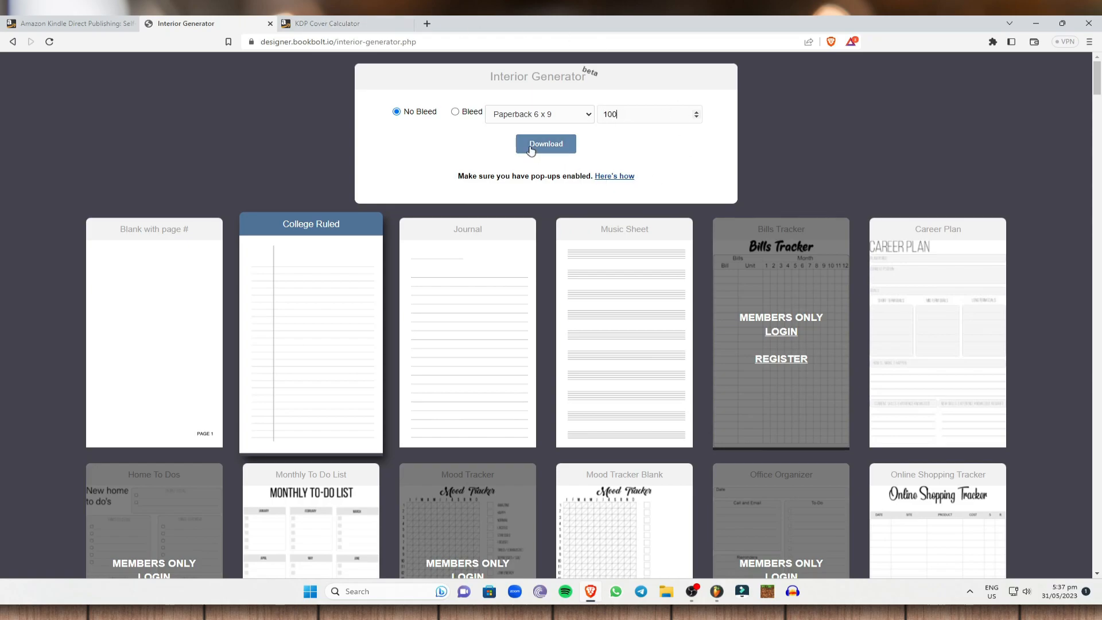
left_click(562, 145)
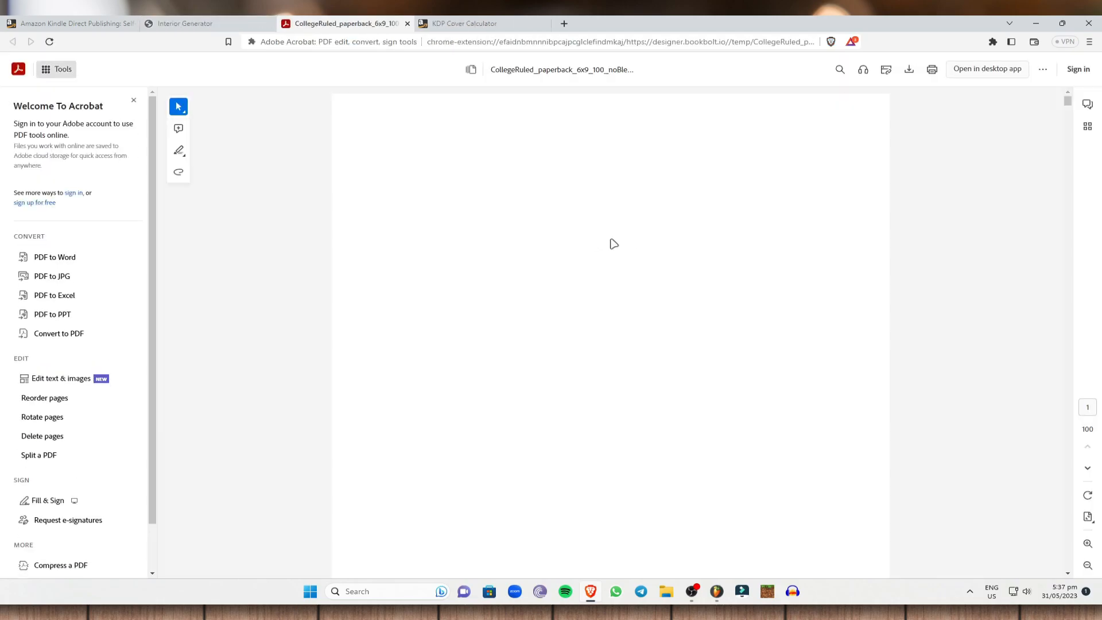
scroll(632, 244, "down", 10)
scroll(900, 254, "up", 15)
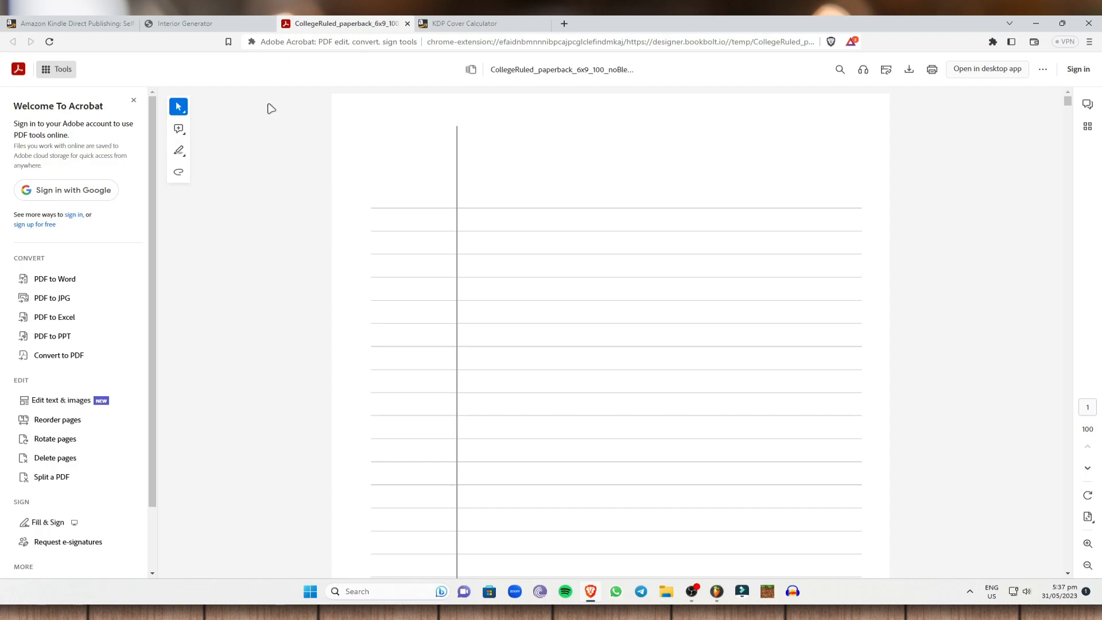
- Return to the Interior Generator, switch the interior to Bleed, generate the PDF again and review its pages
left_click(235, 21)
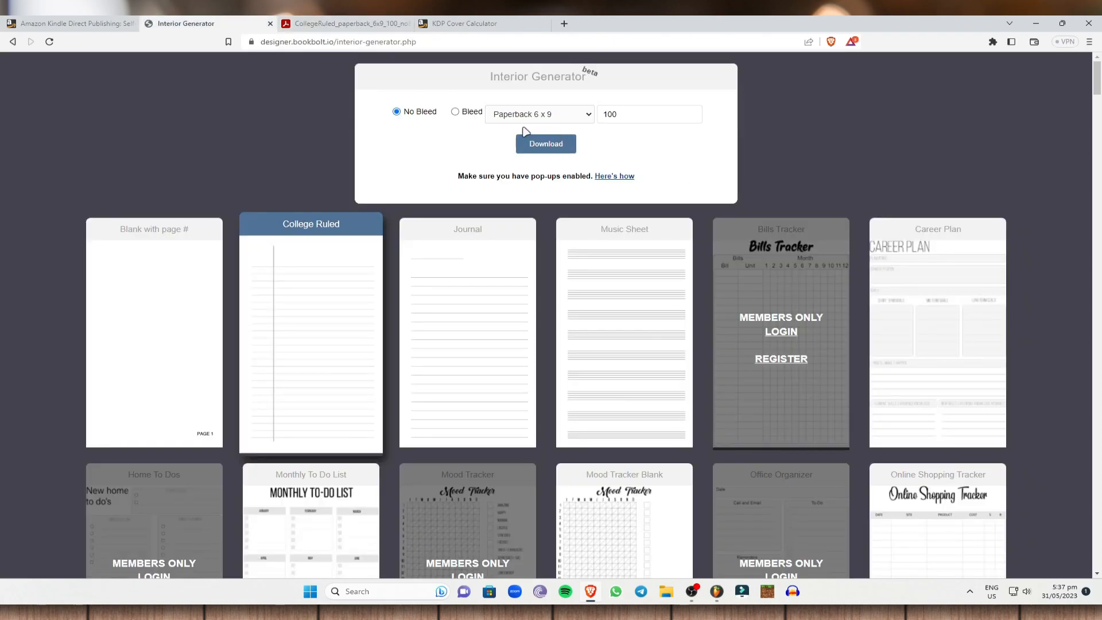
left_click(456, 111)
left_click(554, 147)
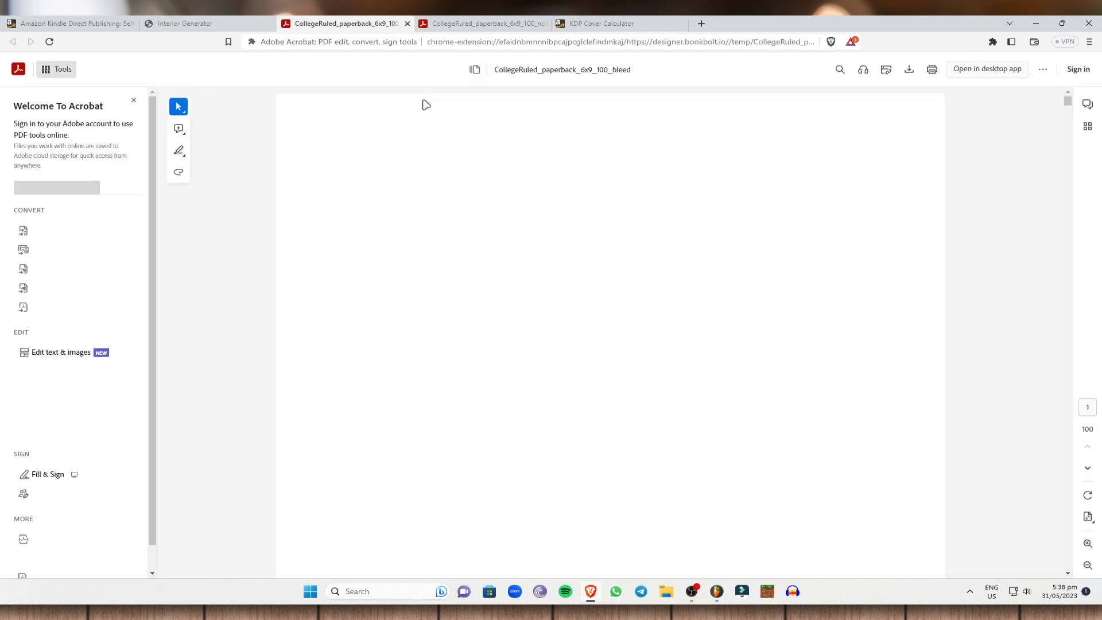
scroll(770, 121, "down", 1)
scroll(780, 152, "up", 5)
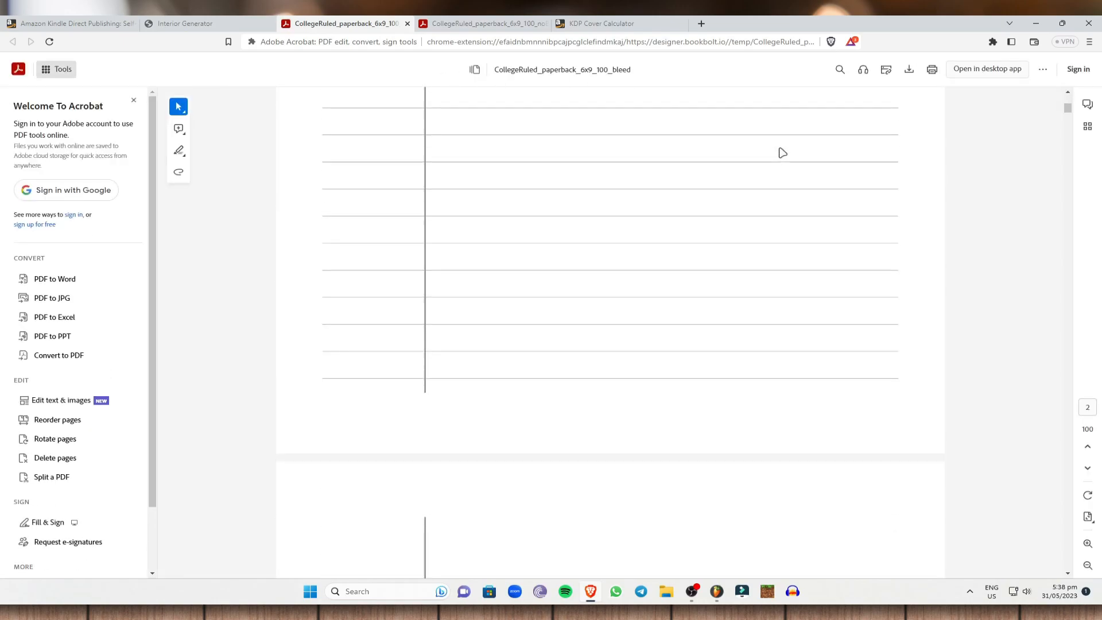
scroll(740, 141, "down", 3)
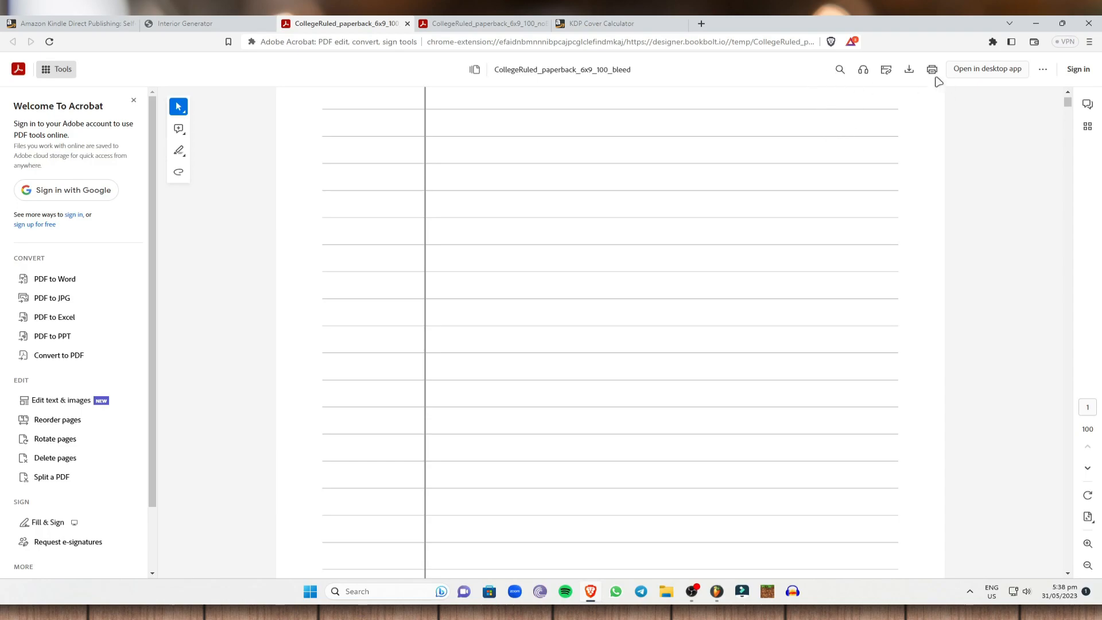
- Save the bleed version of the interior PDF to the Desktop as "college notebook"
left_click(910, 70)
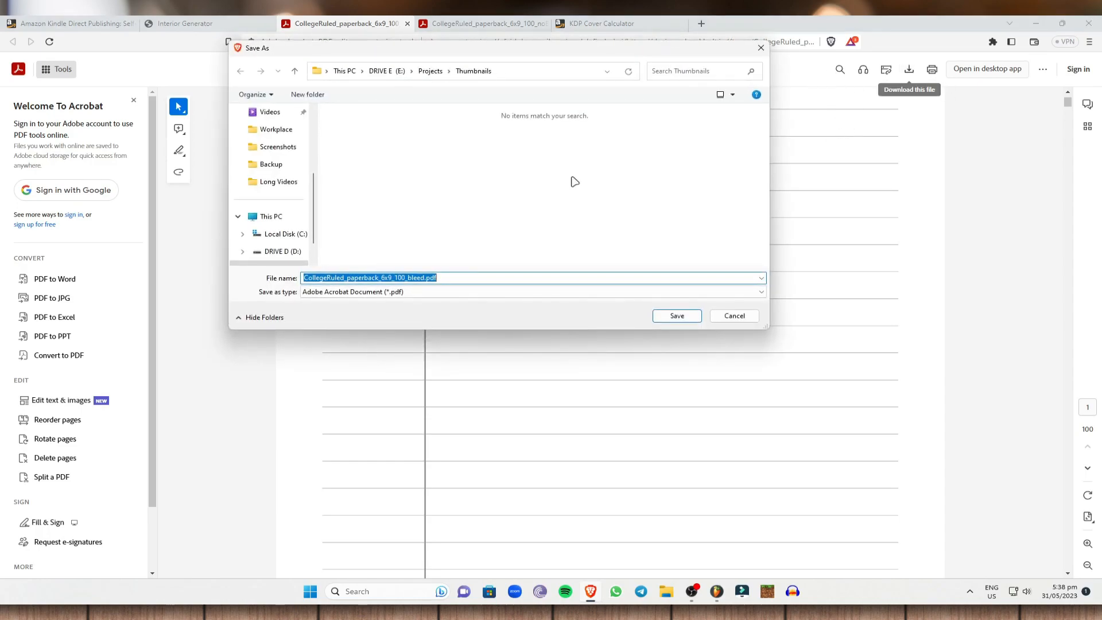
scroll(299, 181, "up", 2)
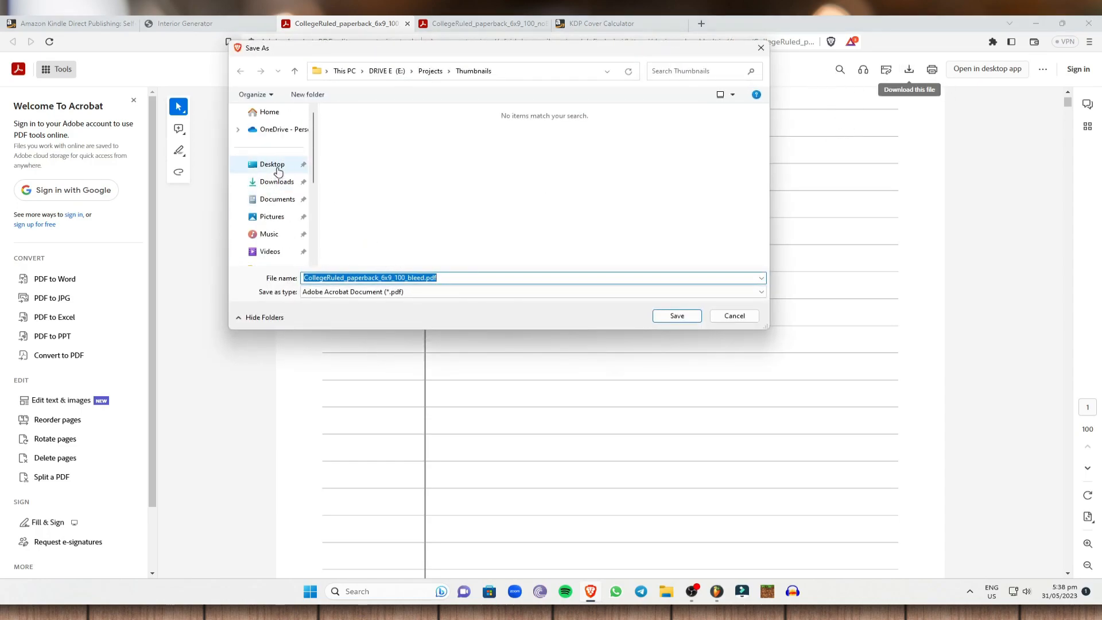
left_click(274, 164)
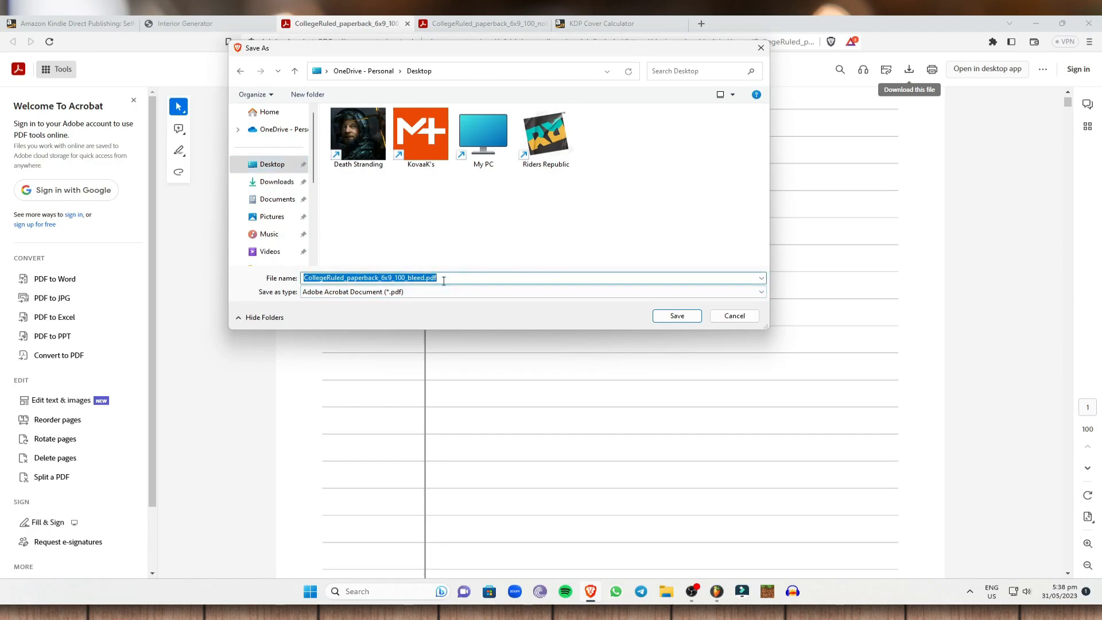
type("col")
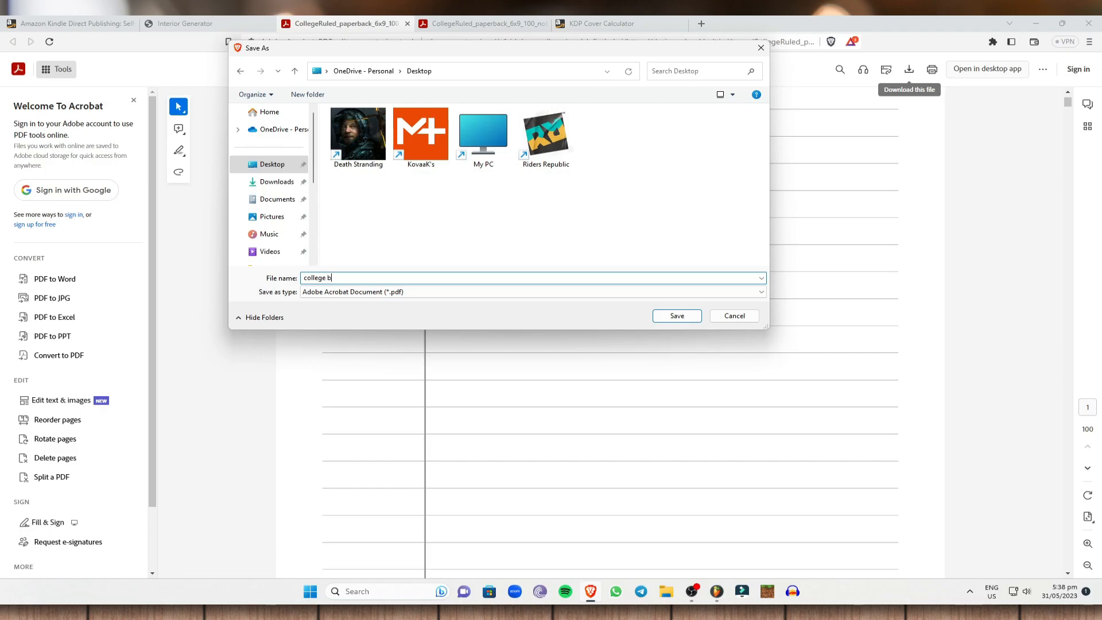
type("lege notebook")
key("Return")
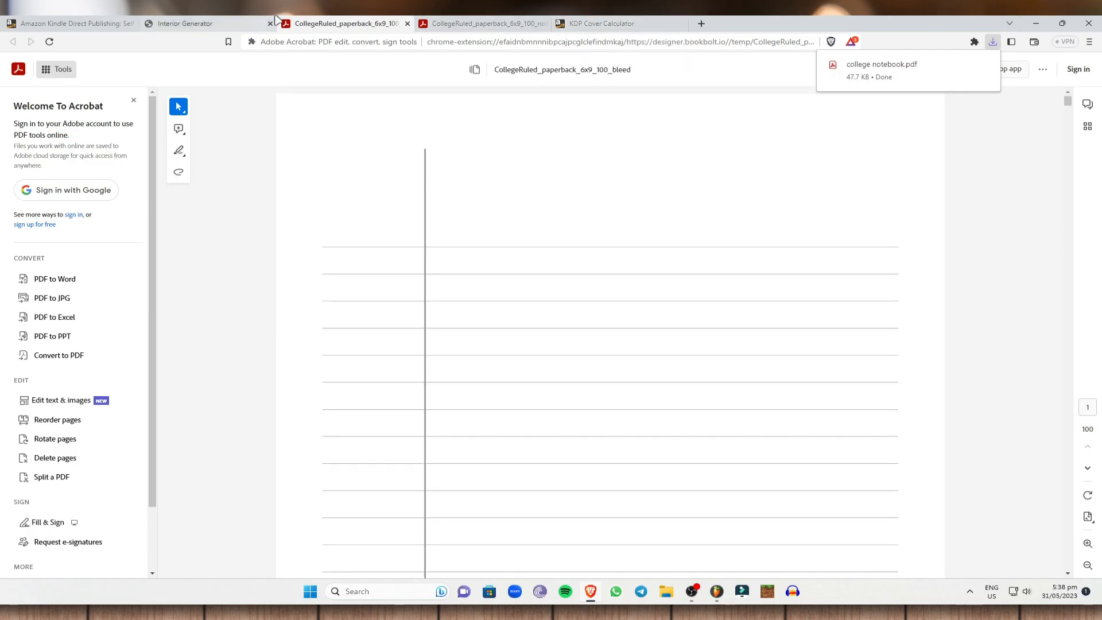
- In the KDP Cover Calculator, set the binding to Paperback, the interior type to Standard color and the paper type to White paper
left_click(193, 23)
left_click(600, 23)
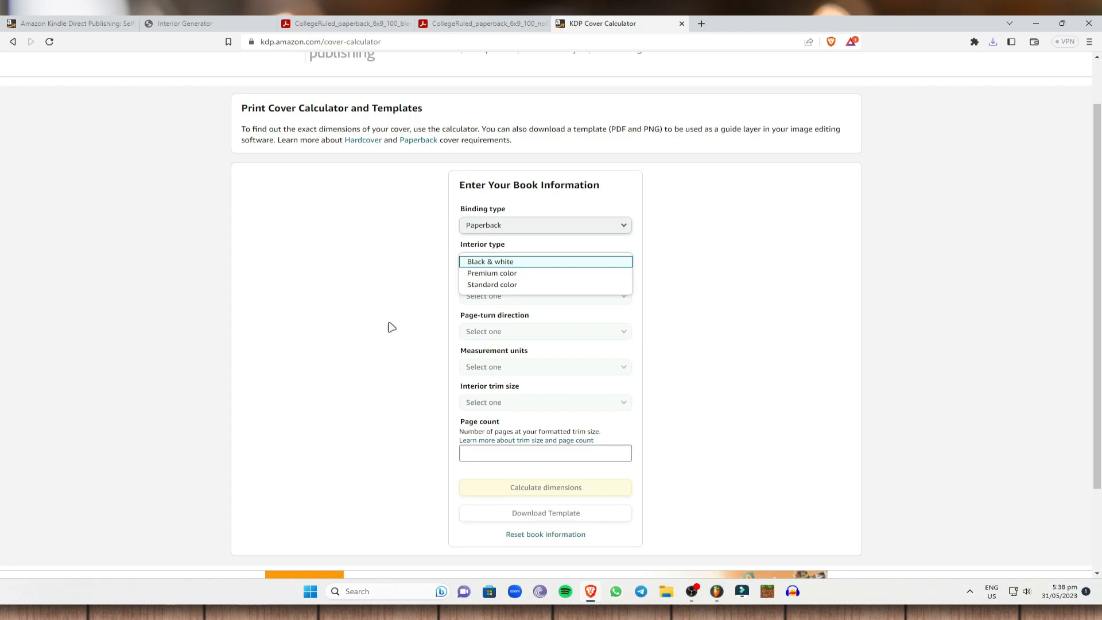
left_click(541, 227)
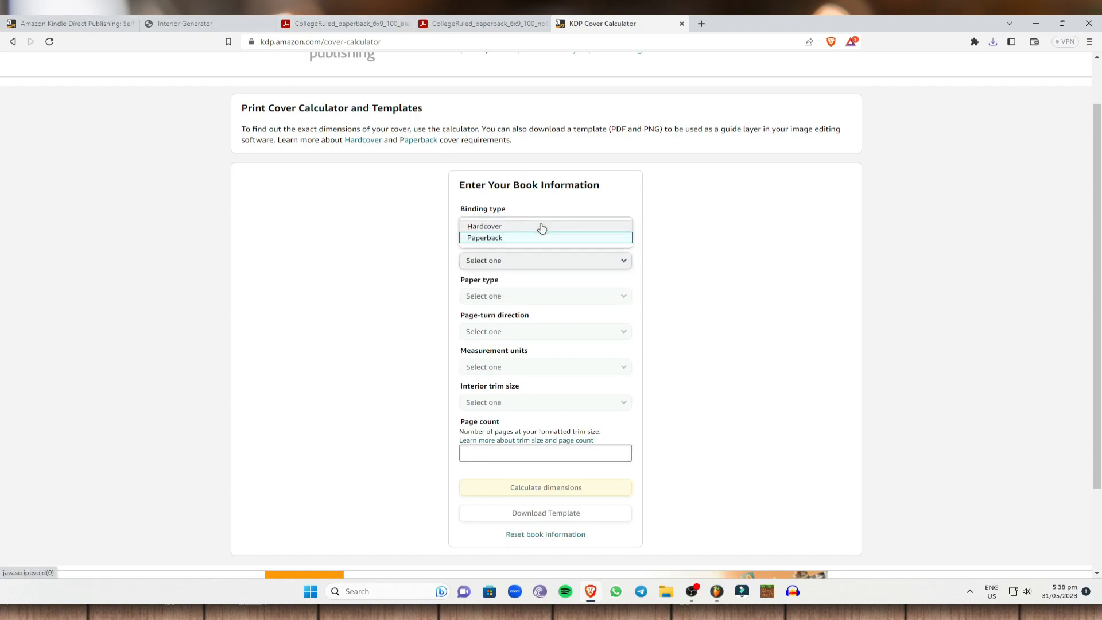
left_click(504, 238)
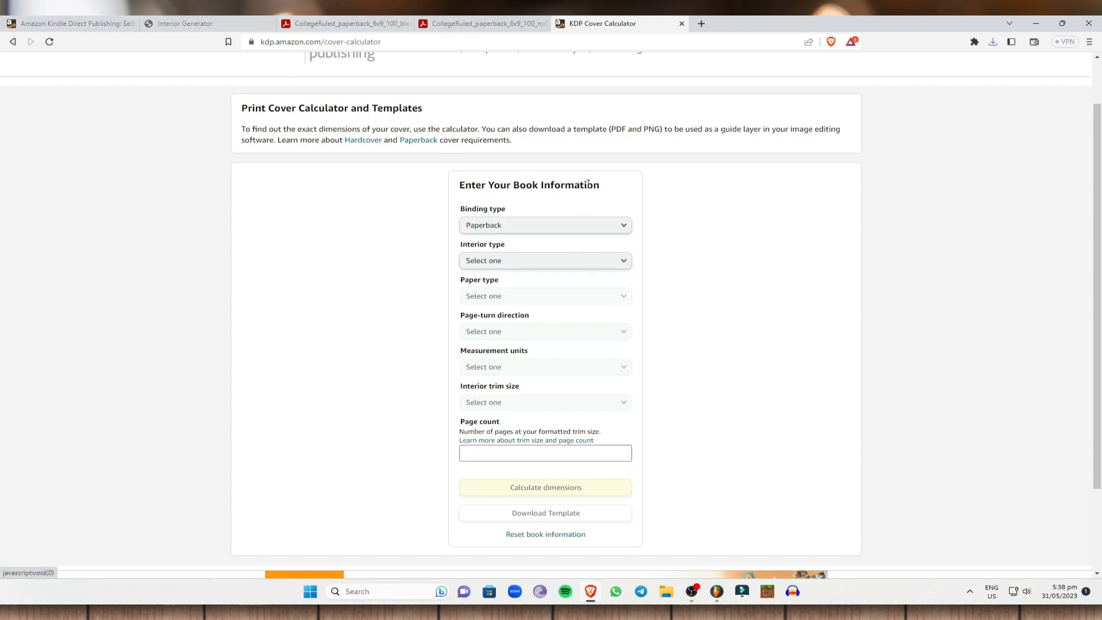
left_click(528, 260)
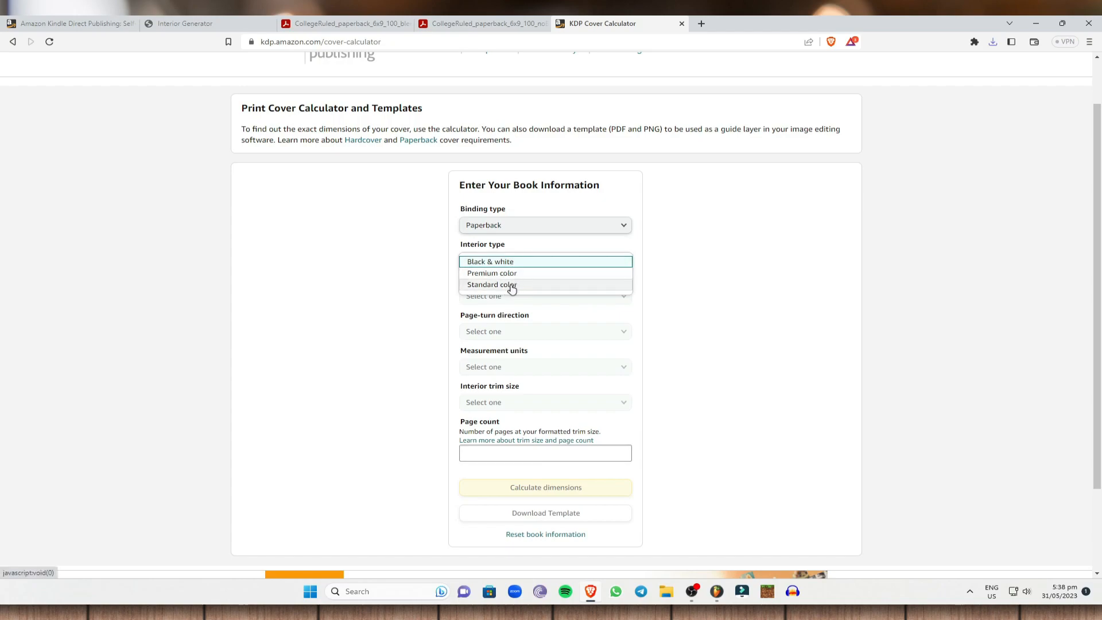
left_click(511, 286)
left_click(534, 296)
left_click(525, 297)
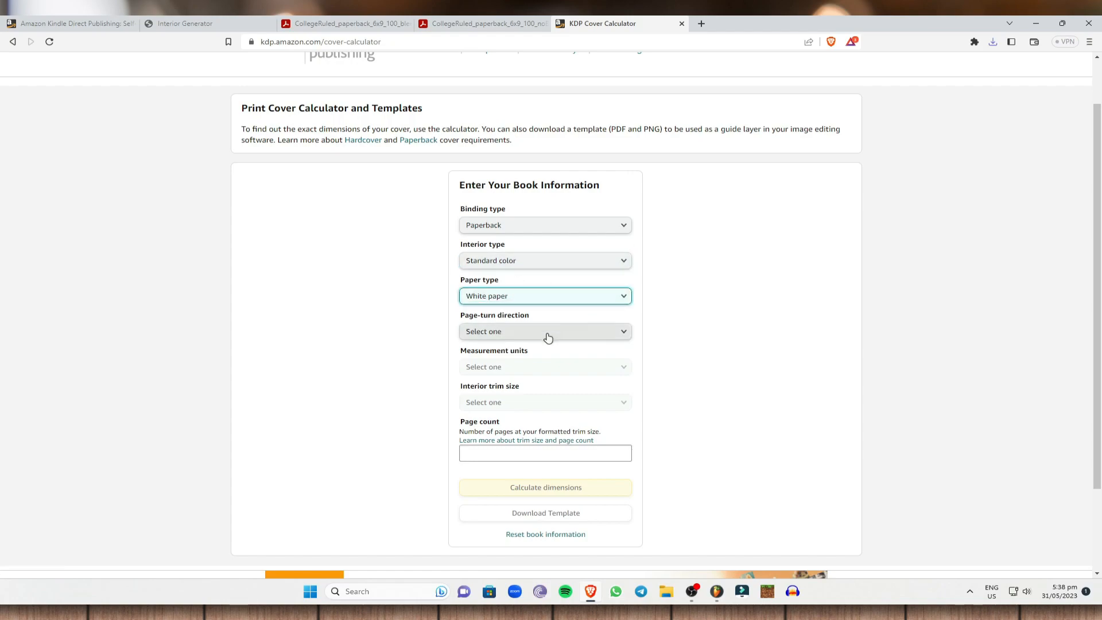
- Set the page-turn direction to Left to Right and the measurement units to Inches
left_click(547, 338)
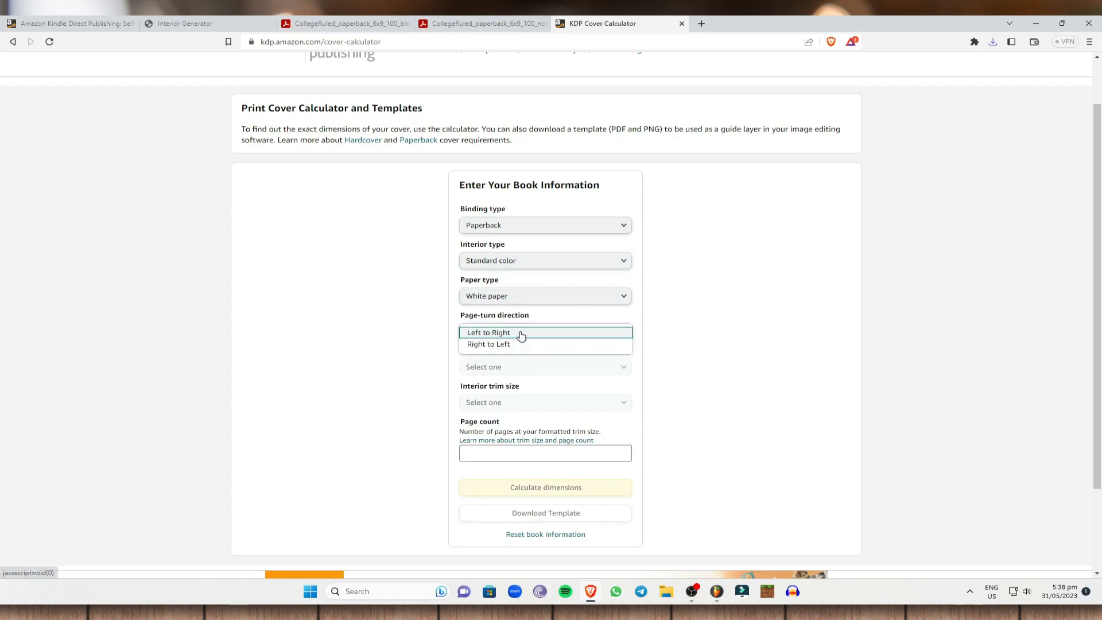
left_click(520, 333)
left_click(591, 334)
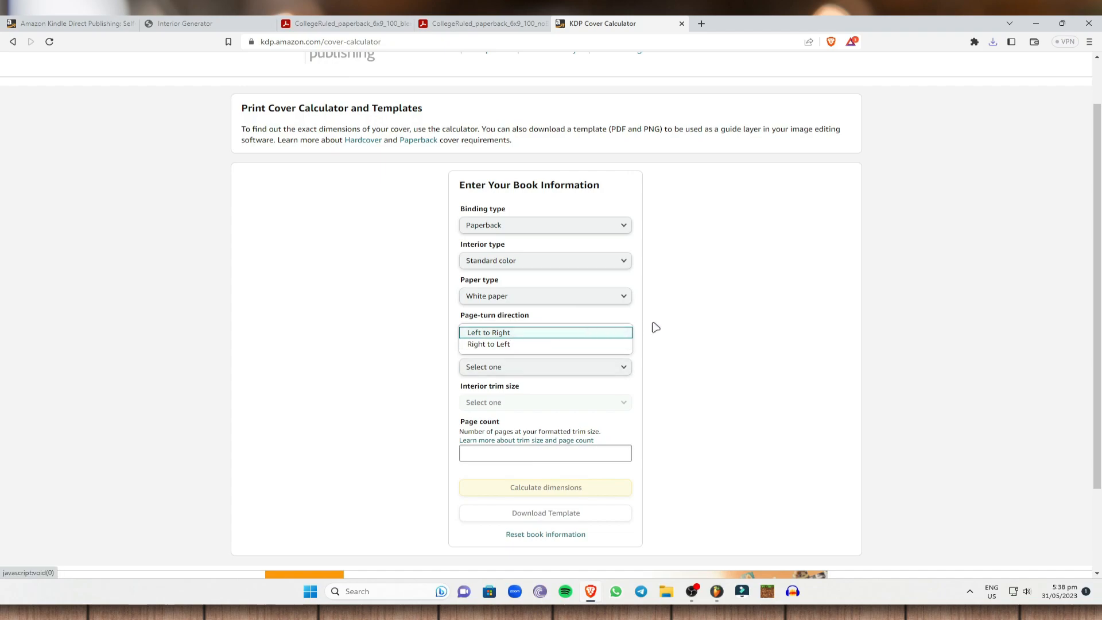
left_click(535, 333)
left_click(593, 373)
left_click(494, 372)
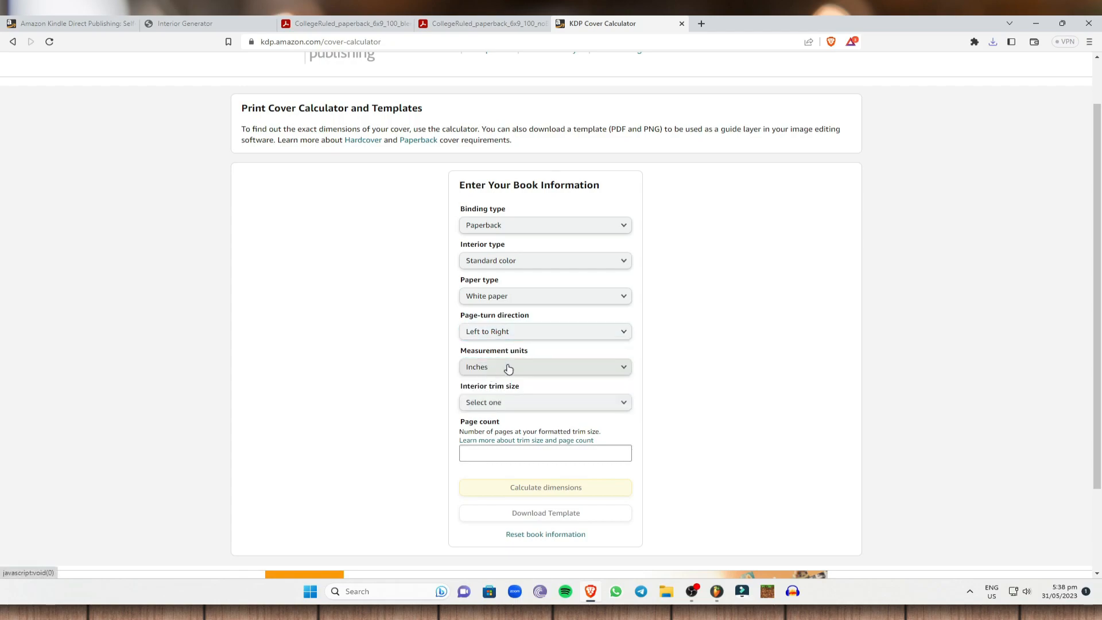
- Set the cover's interior trim size to 6 x 9 in, checking it against the size chosen in the Interior Generator
left_click(527, 406)
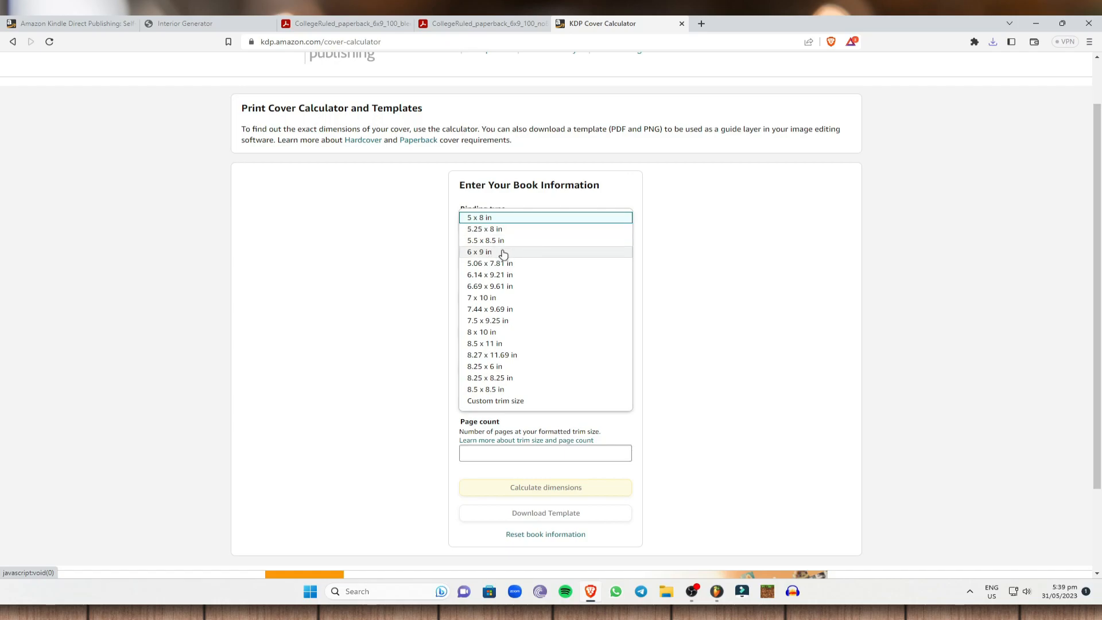
left_click(337, 22)
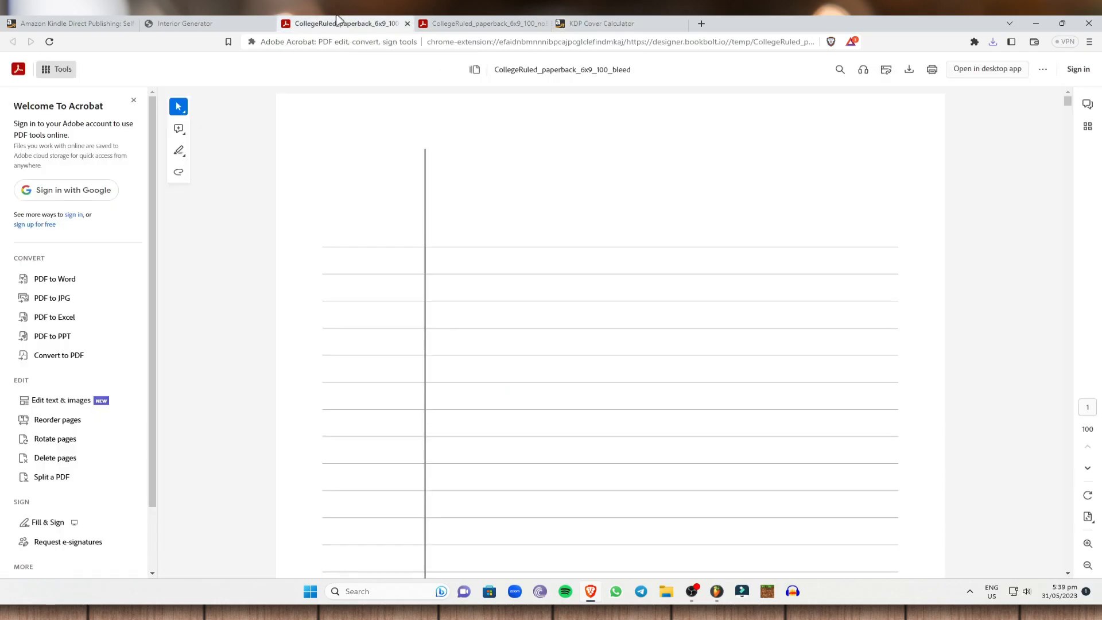
left_click(230, 24)
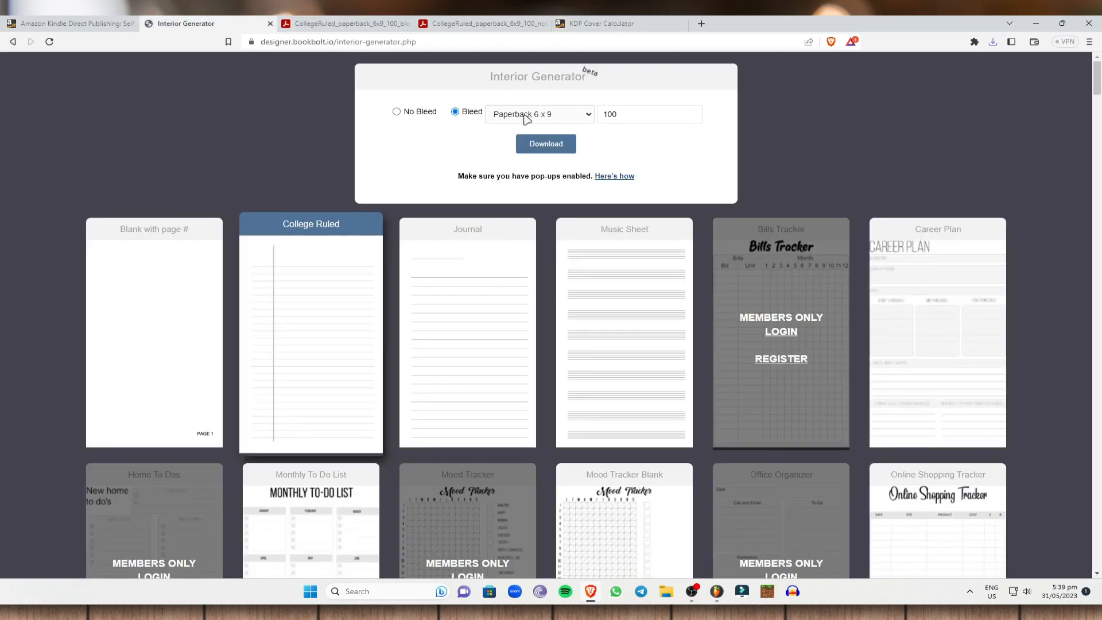
left_click(600, 22)
left_click(485, 251)
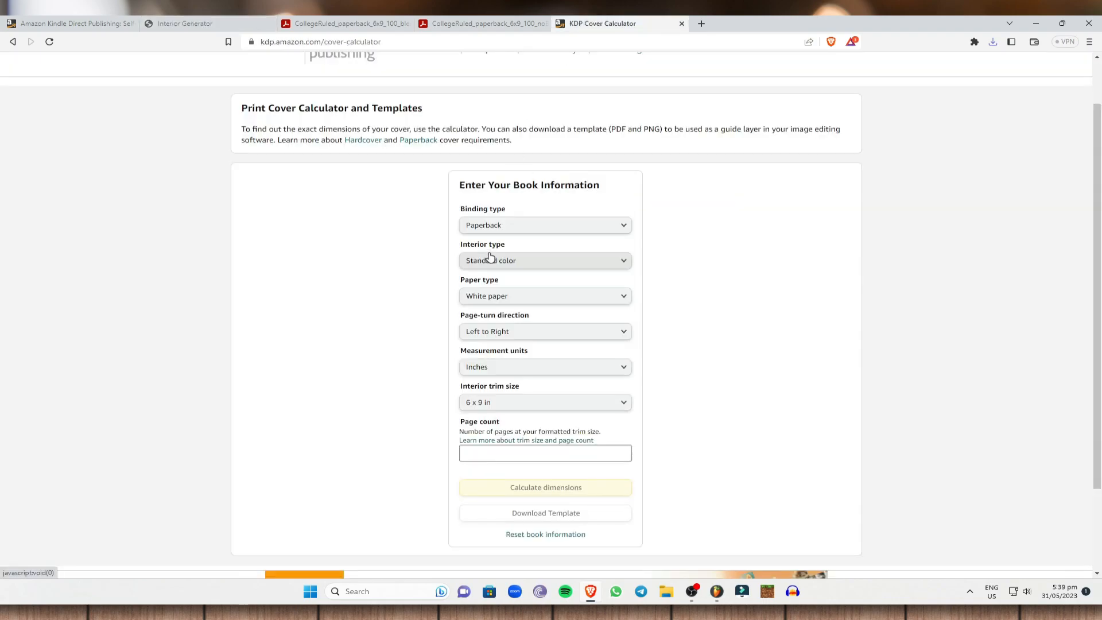
- Set the cover calculator's page count to 100, comparing it with the page count in the Interior Generator
left_click(243, 22)
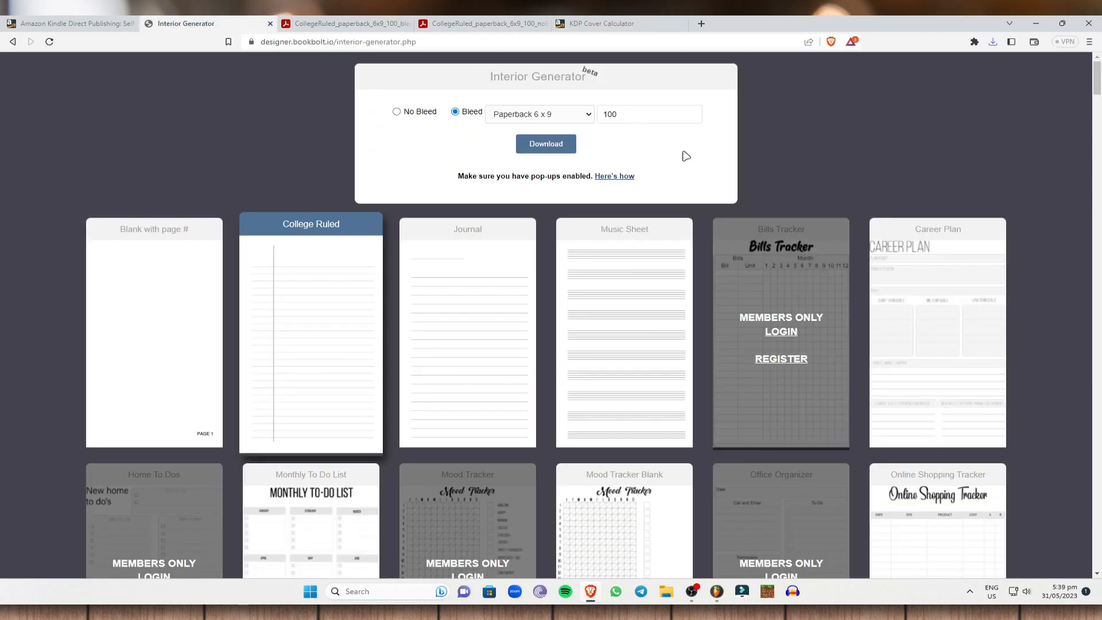
left_click(601, 23)
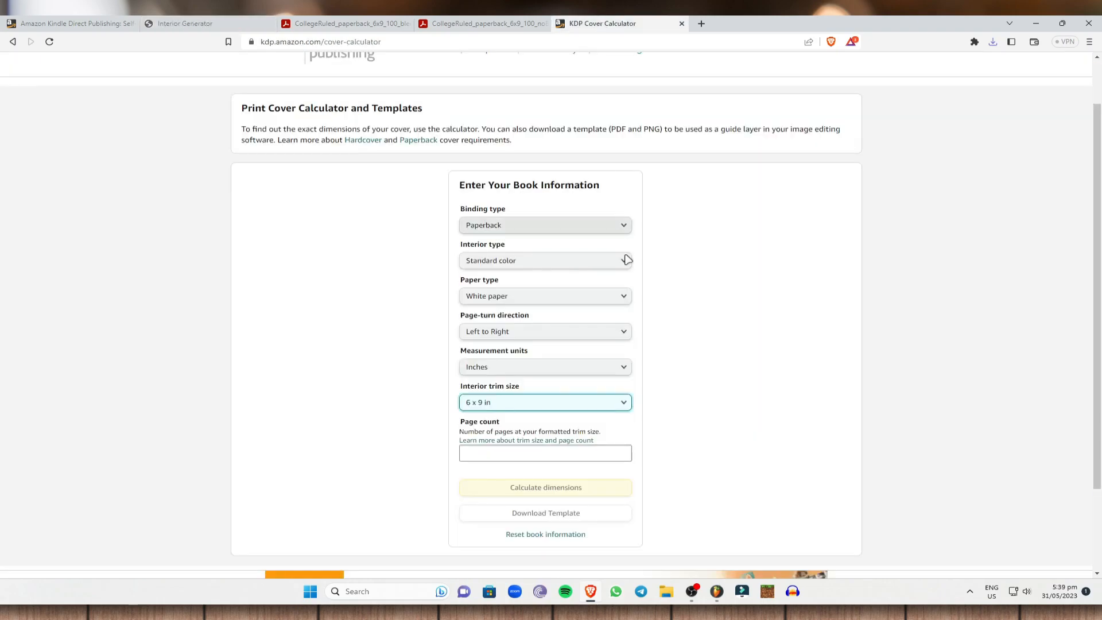
left_click(515, 458)
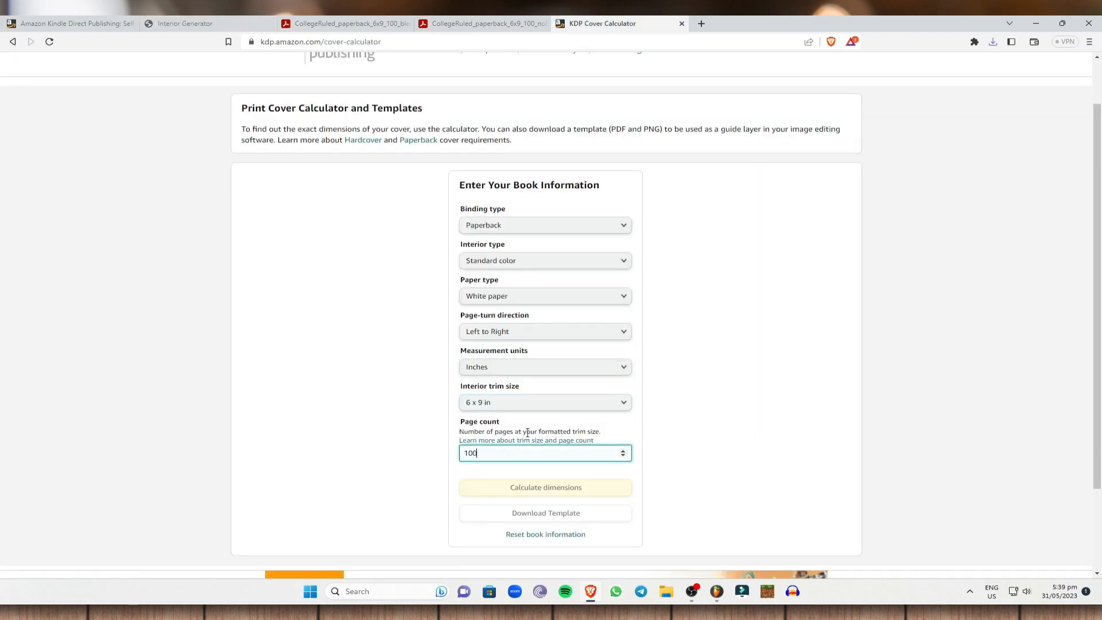
left_click(189, 24)
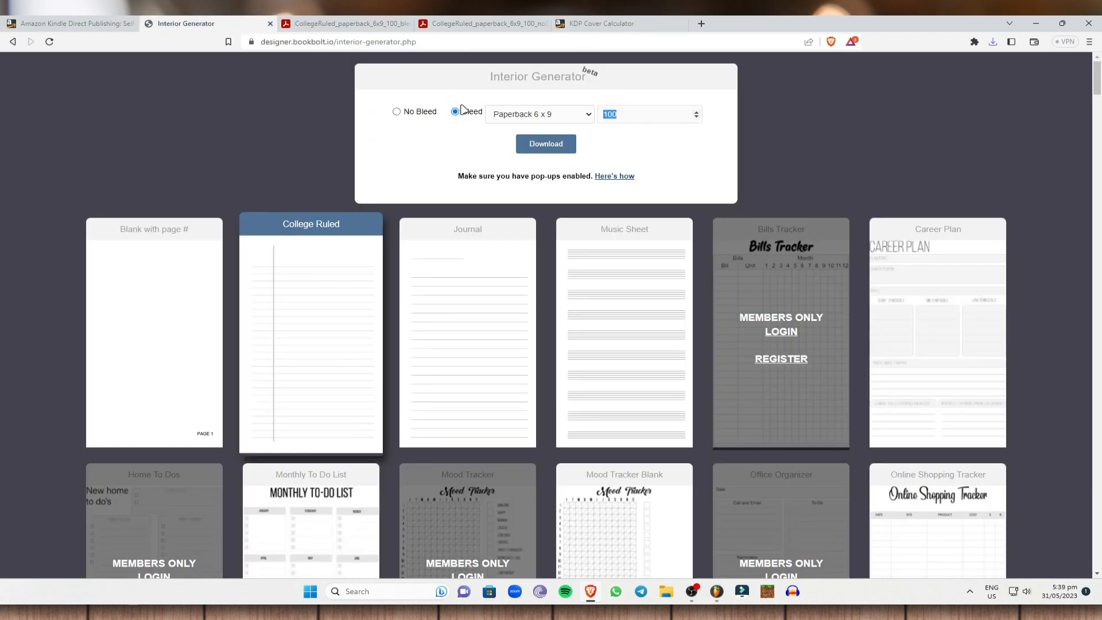
- Calculate the cover dimensions and download the cover template to the Desktop as college notebook2.zip
left_click(602, 23)
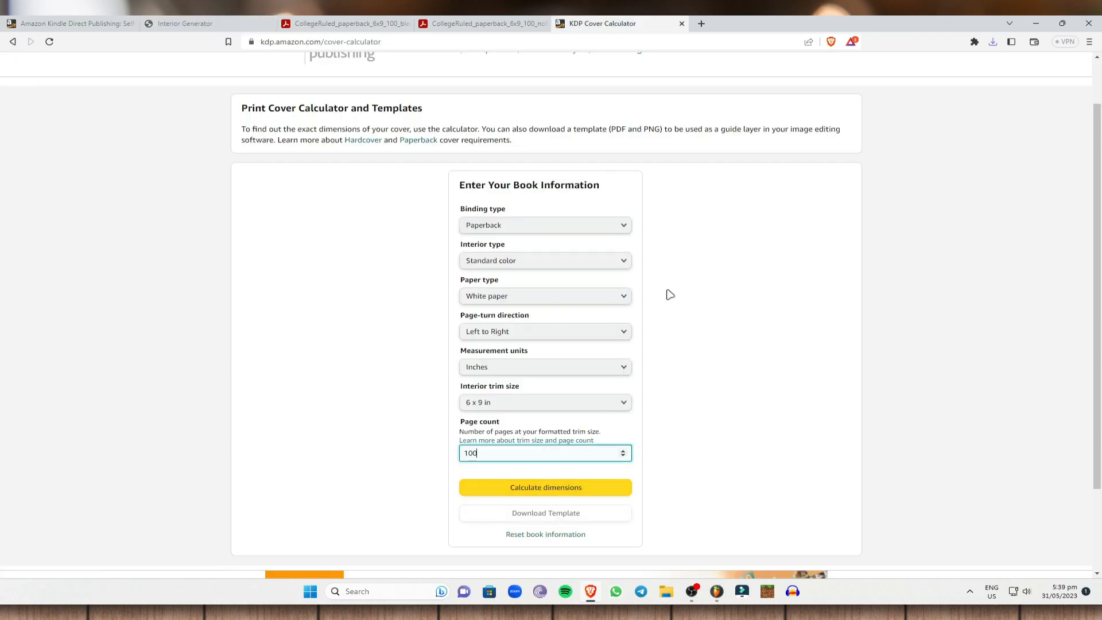
left_click(591, 488)
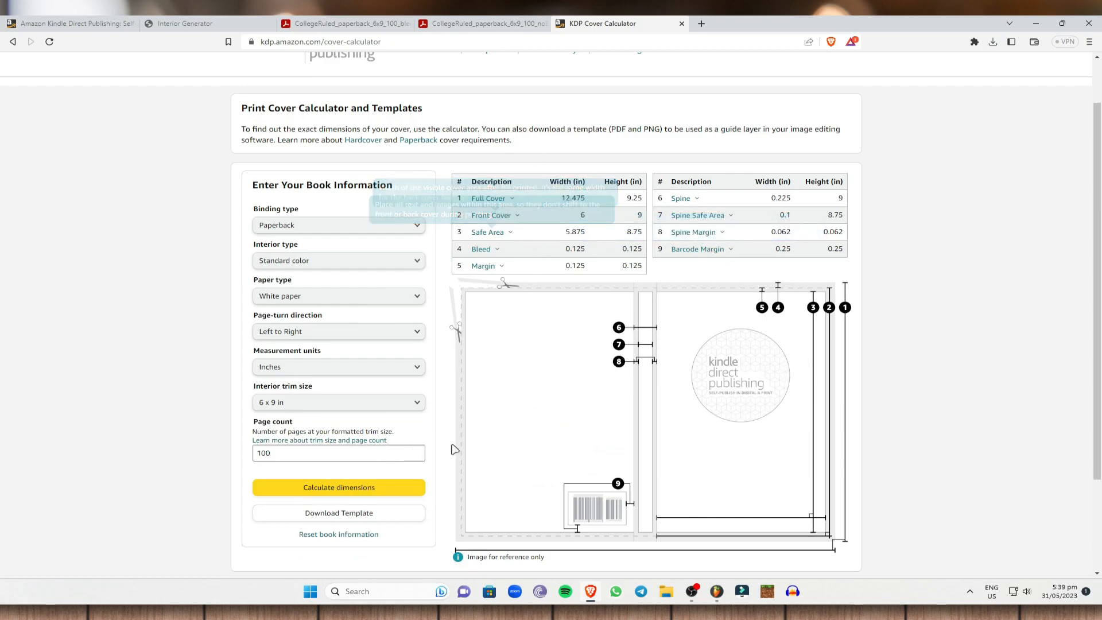
left_click(392, 513)
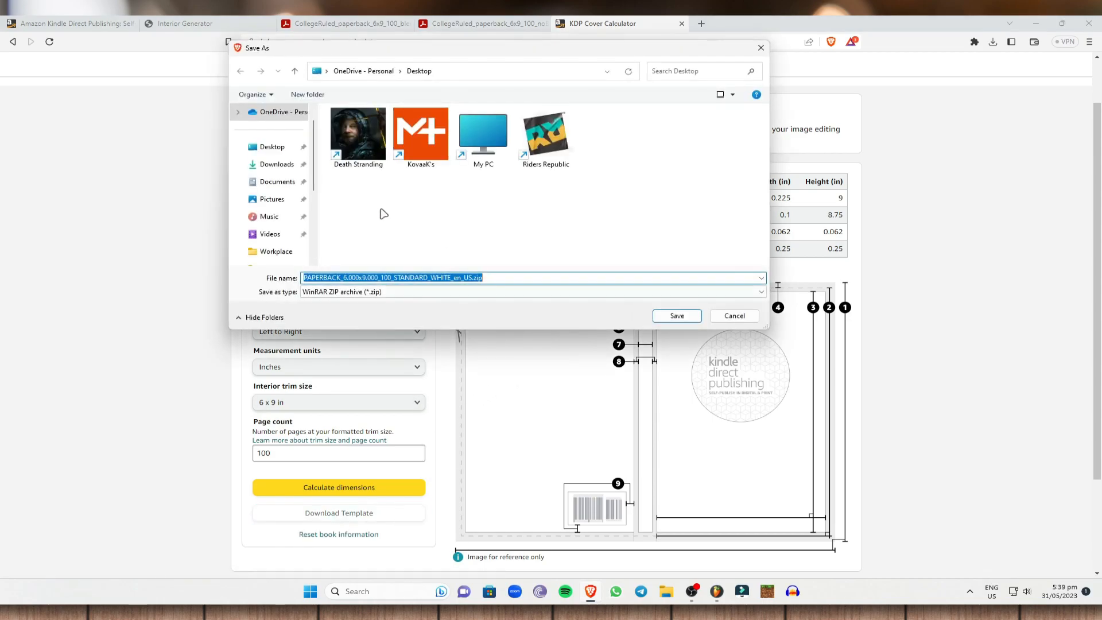
left_click_drag(576, 53, 585, 59)
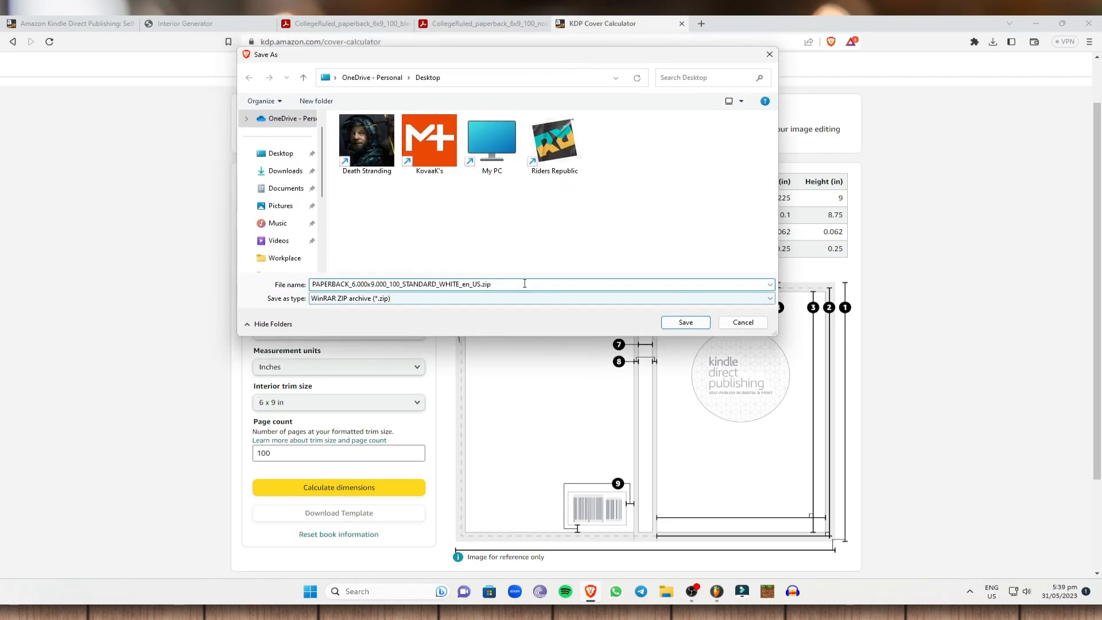
type("college notebook 2")
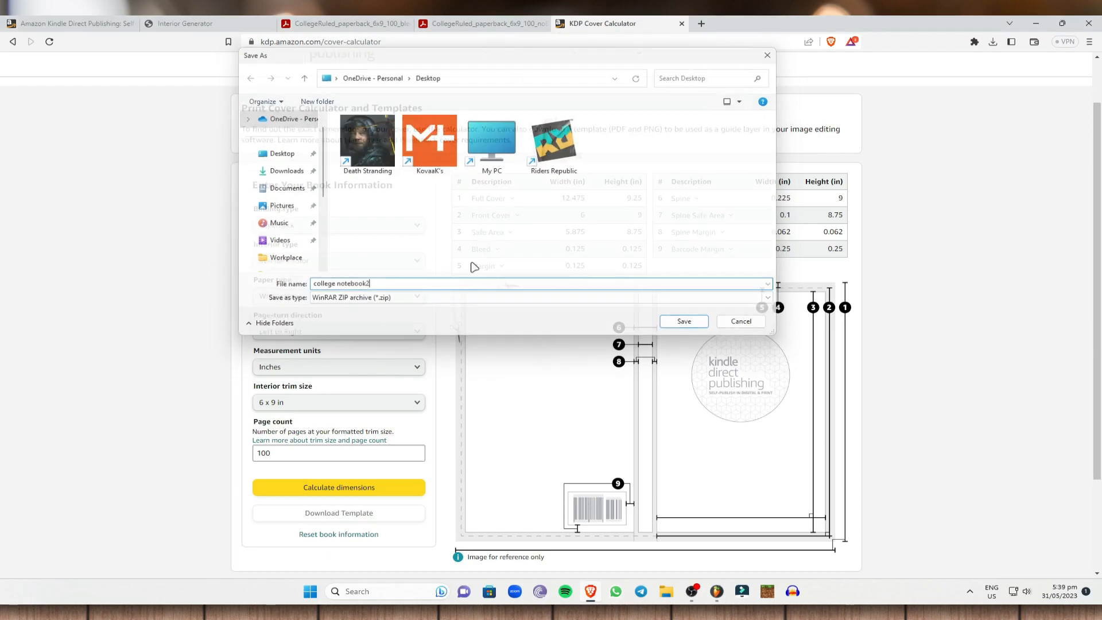
key("Return")
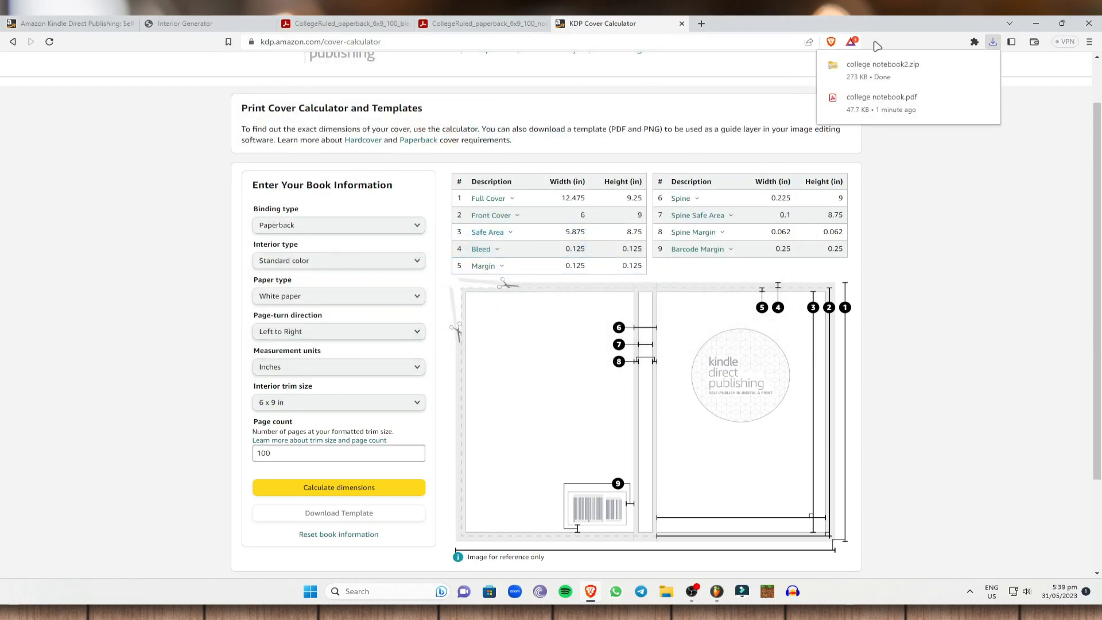
- Switch to the desktop, refresh it and extract college notebook2.zip directly there with WinRAR
left_click(1036, 23)
right_click(222, 135)
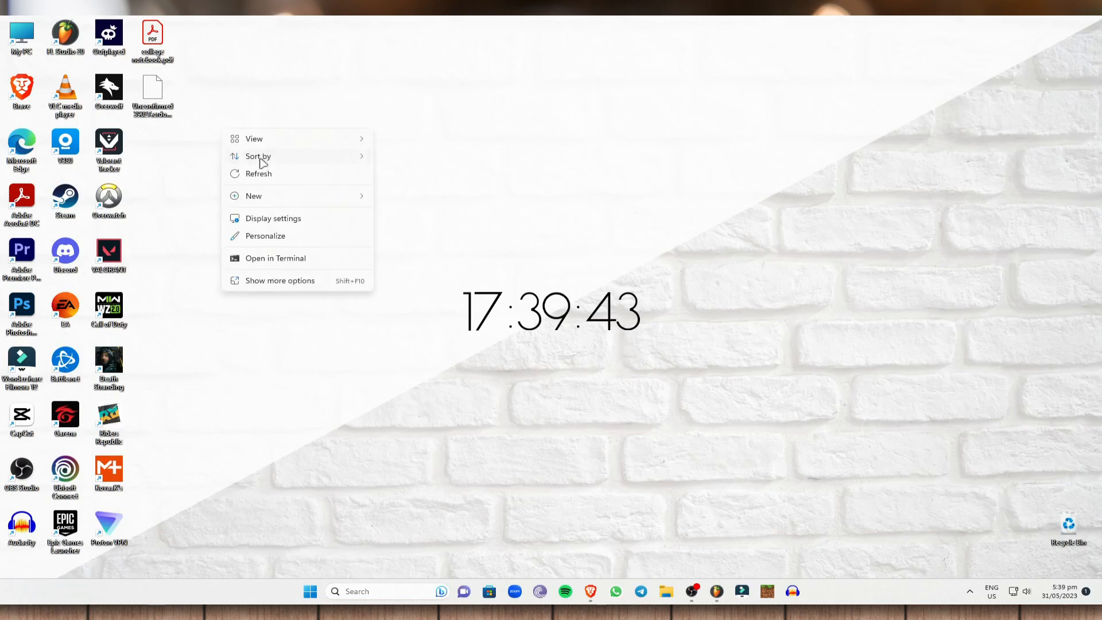
left_click(263, 174)
right_click(165, 92)
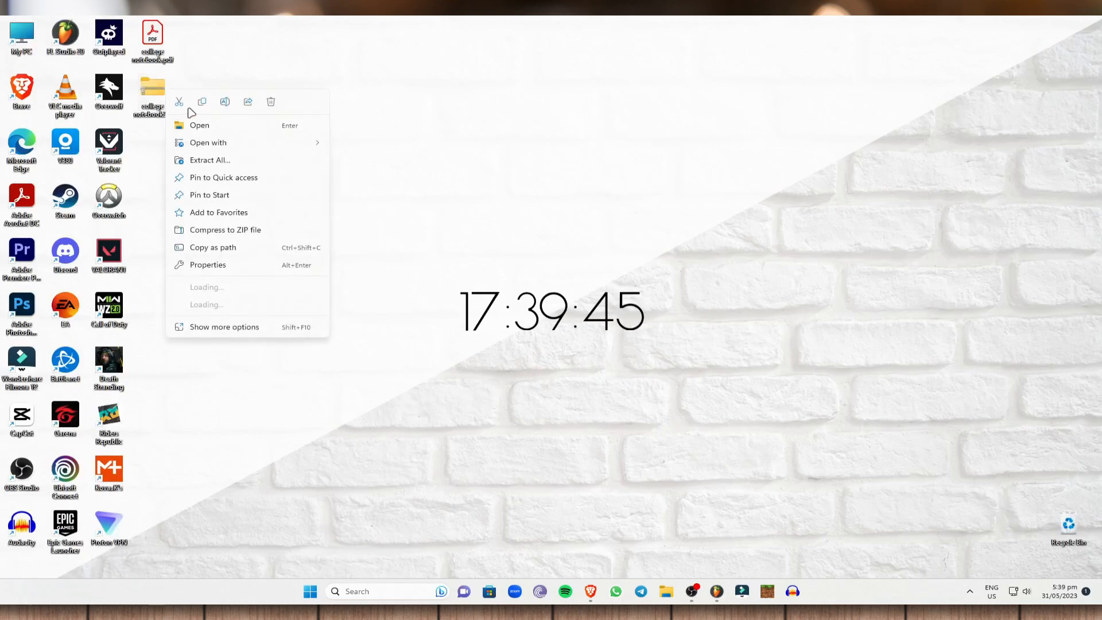
mouse_move(240, 304)
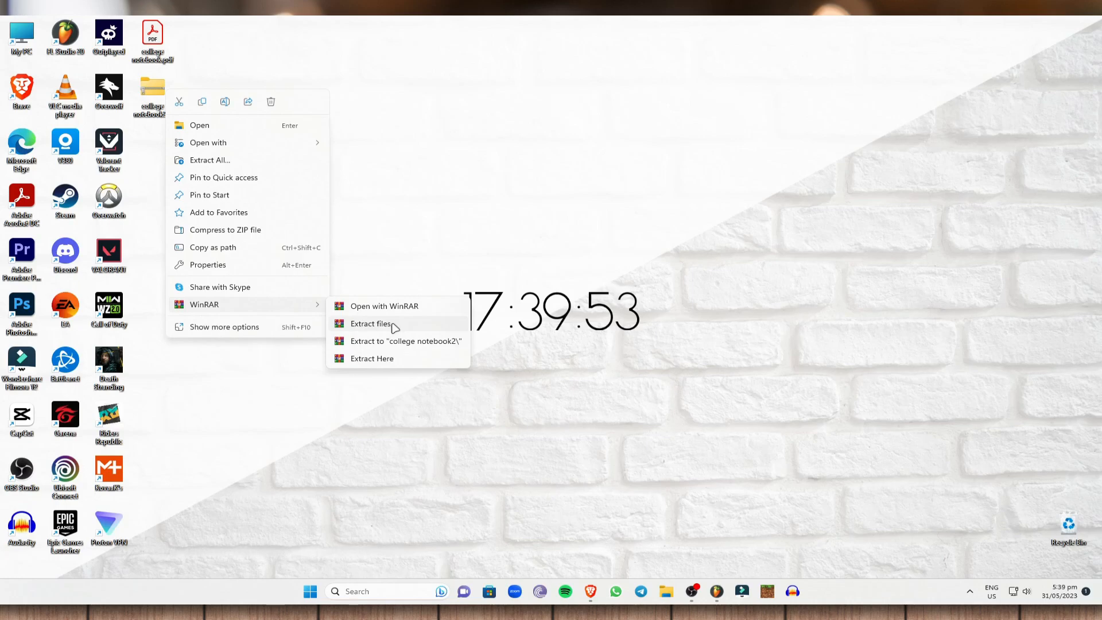
left_click(384, 358)
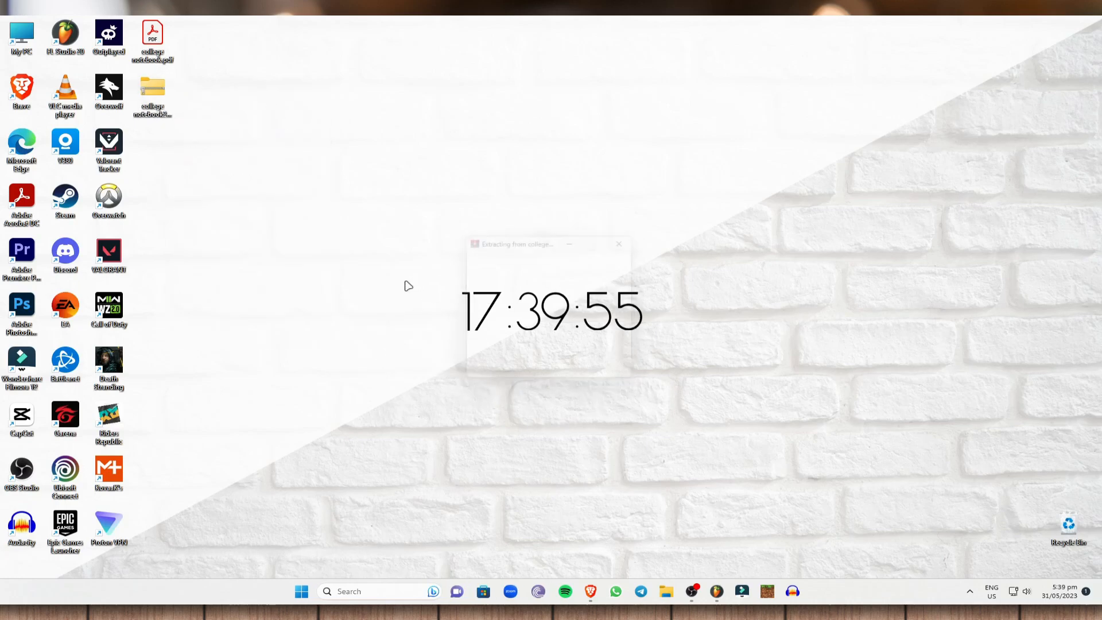
- Refresh the desktop and view the extracted PNG cover template
right_click(362, 276)
left_click(396, 317)
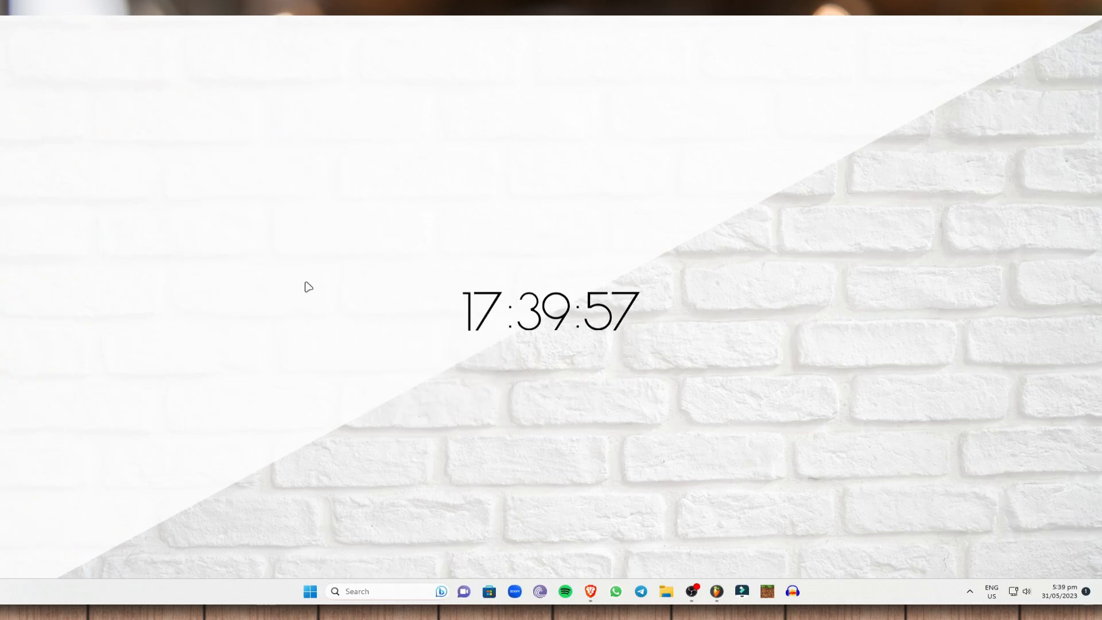
double_click(160, 201)
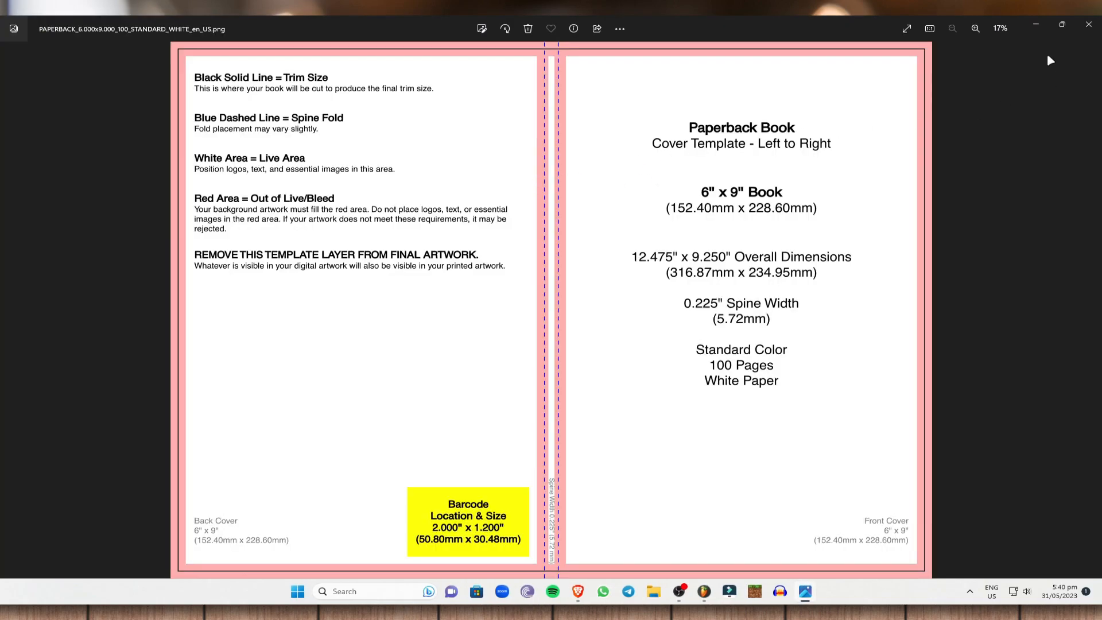
left_click(1042, 23)
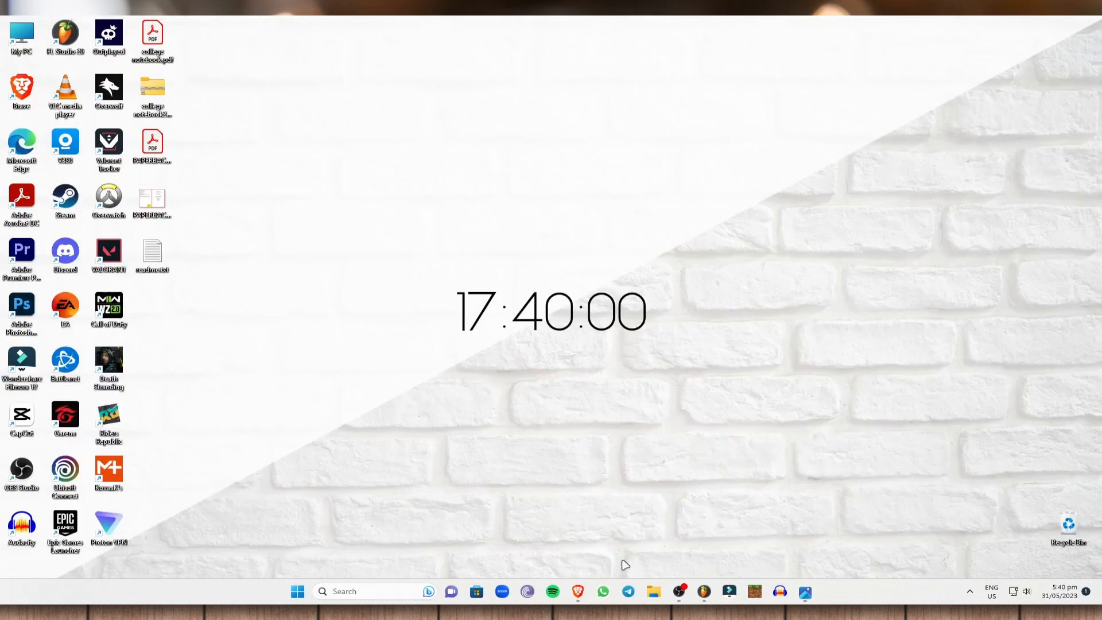
- Return to the Brave browser and open canva.com in a new tab
left_click(577, 592)
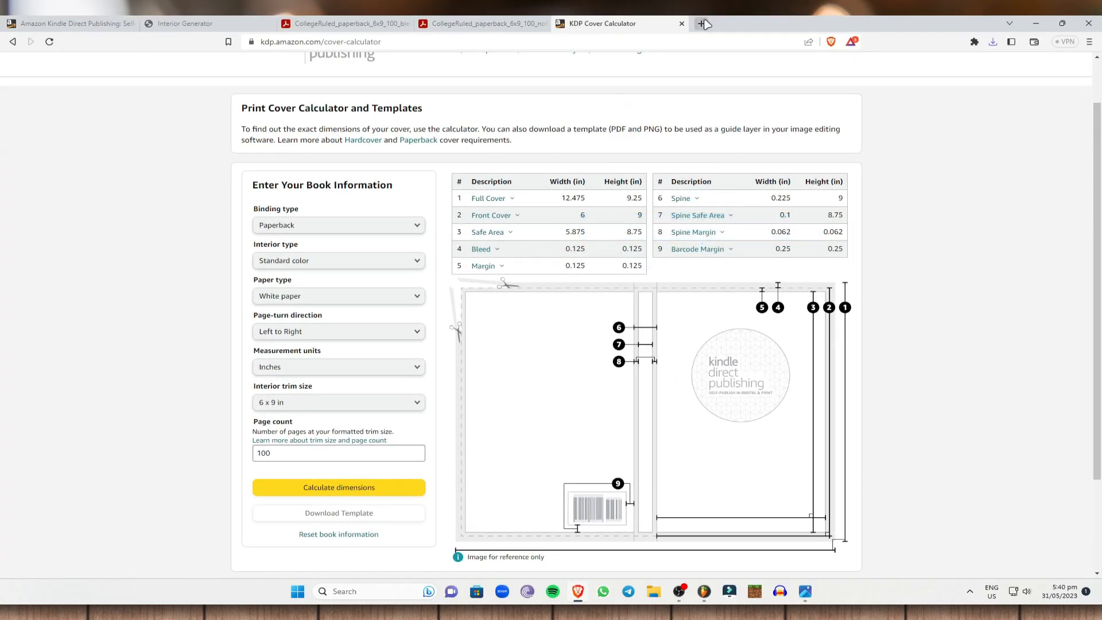
left_click(703, 24)
left_click(654, 38)
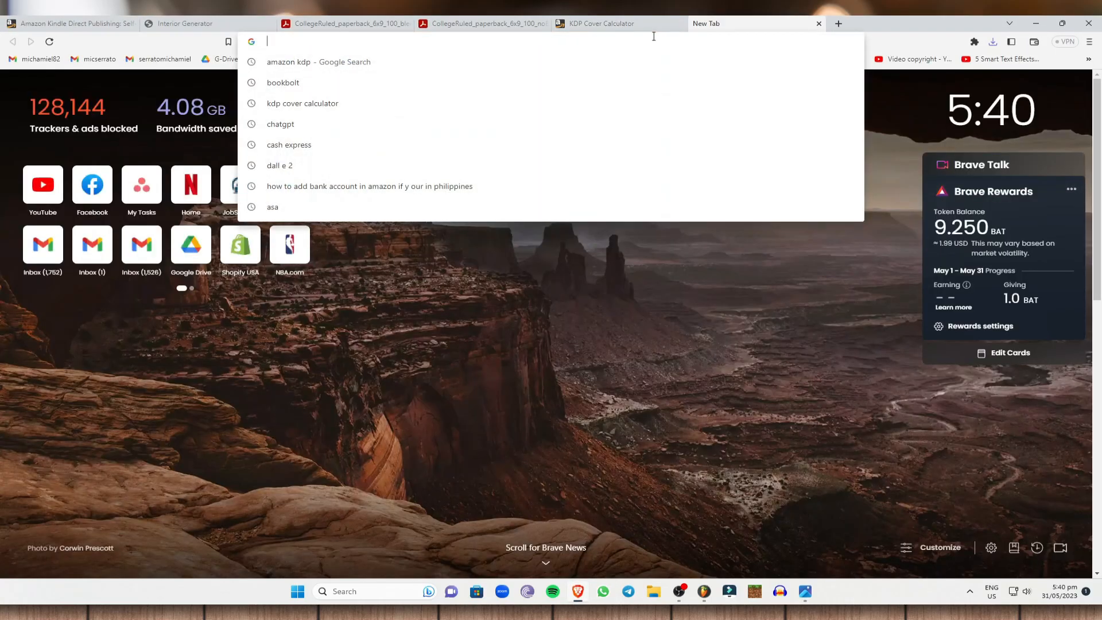
type("canva.com")
key("Return")
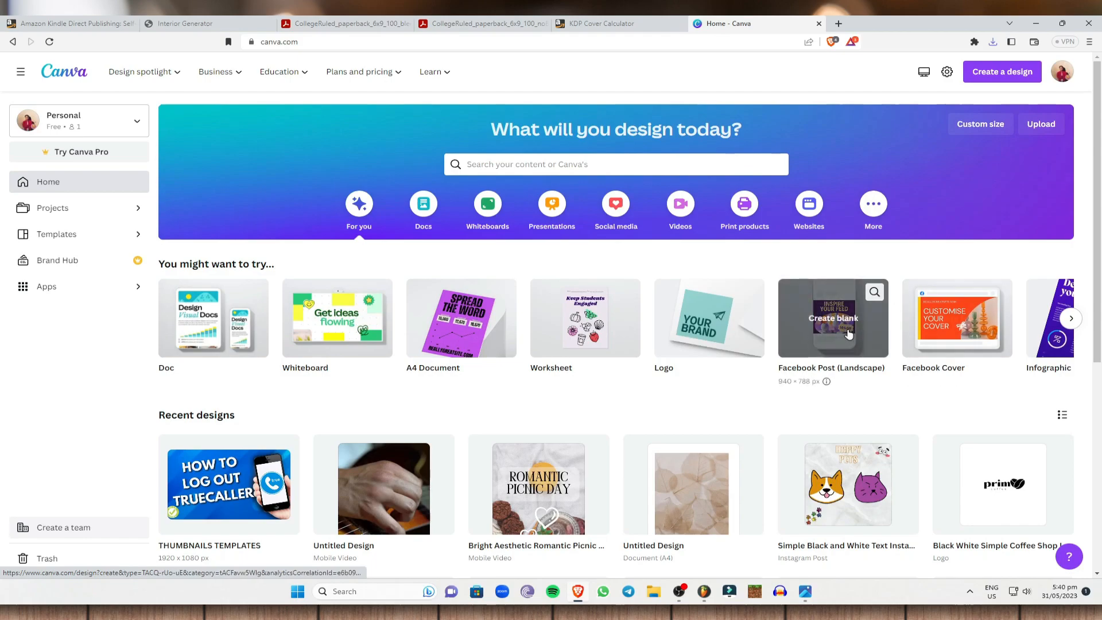
- Look through Canva's suggested design types and view the Canva Pro free trial offer
left_click(1071, 318)
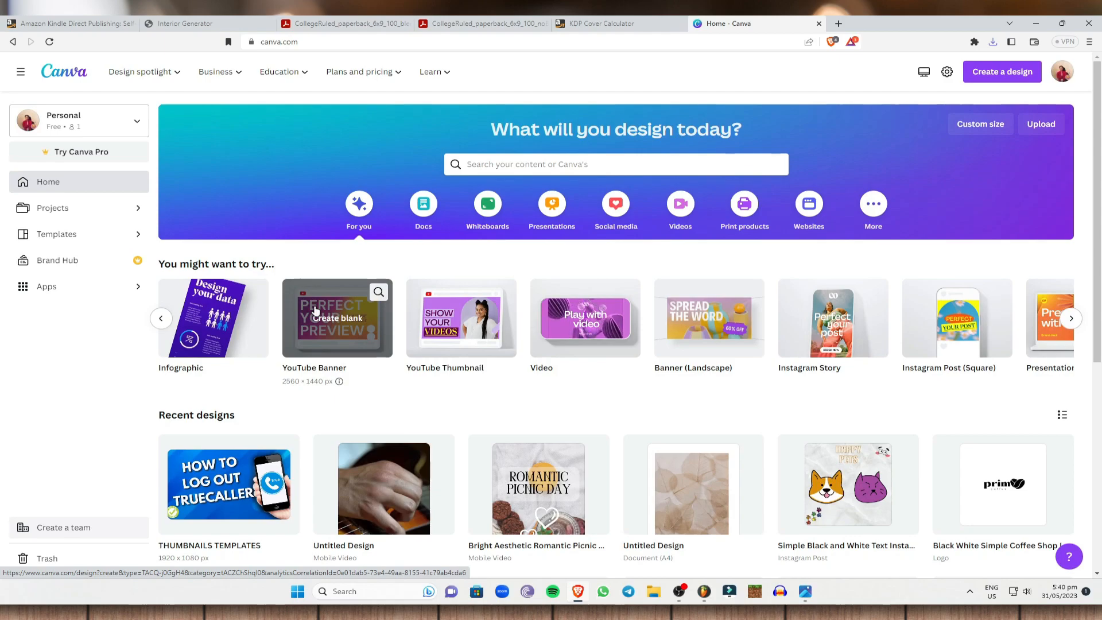
right_click(102, 153)
left_click(77, 170)
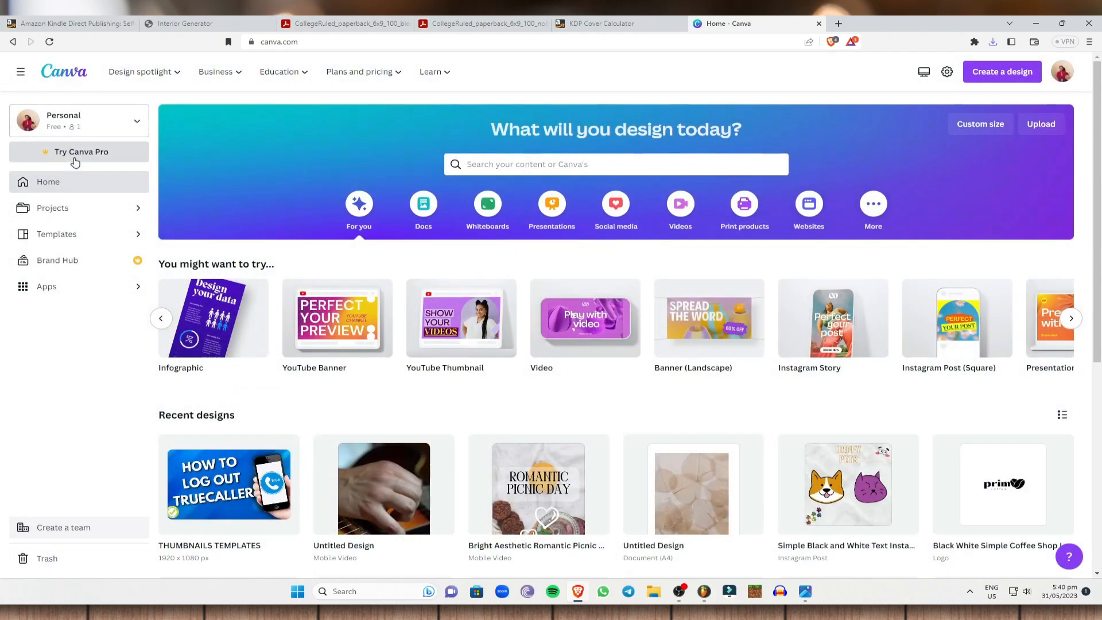
left_click(75, 153)
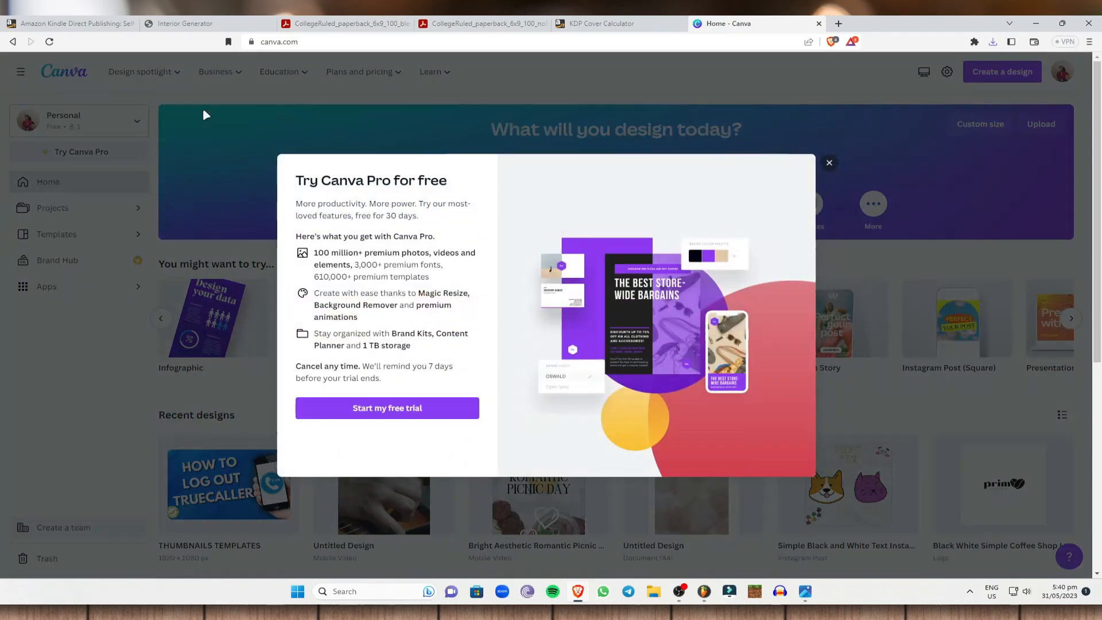
left_click(828, 165)
mouse_move(331, 75)
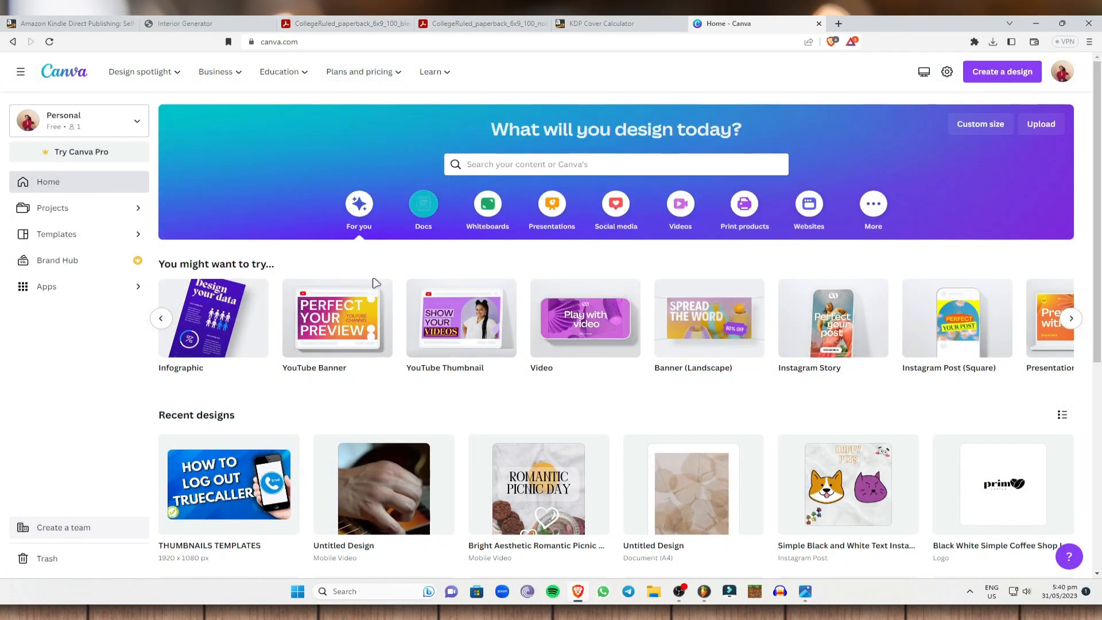
mouse_move(425, 306)
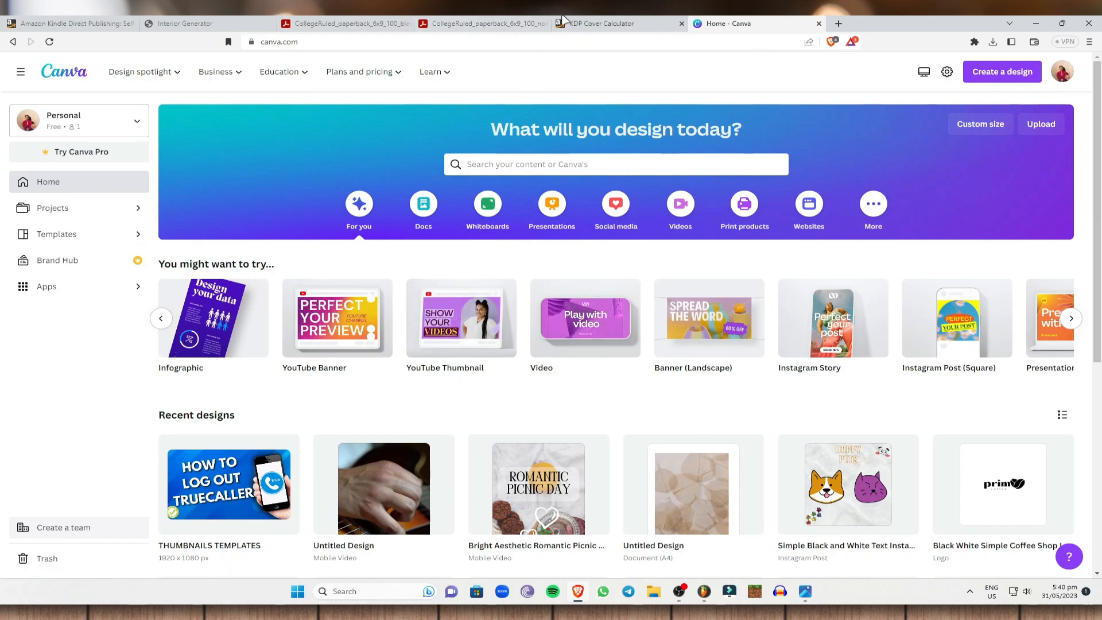
- Start a custom-size design in Canva and look up the full cover dimensions in the KDP Cover Calculator
left_click(590, 22)
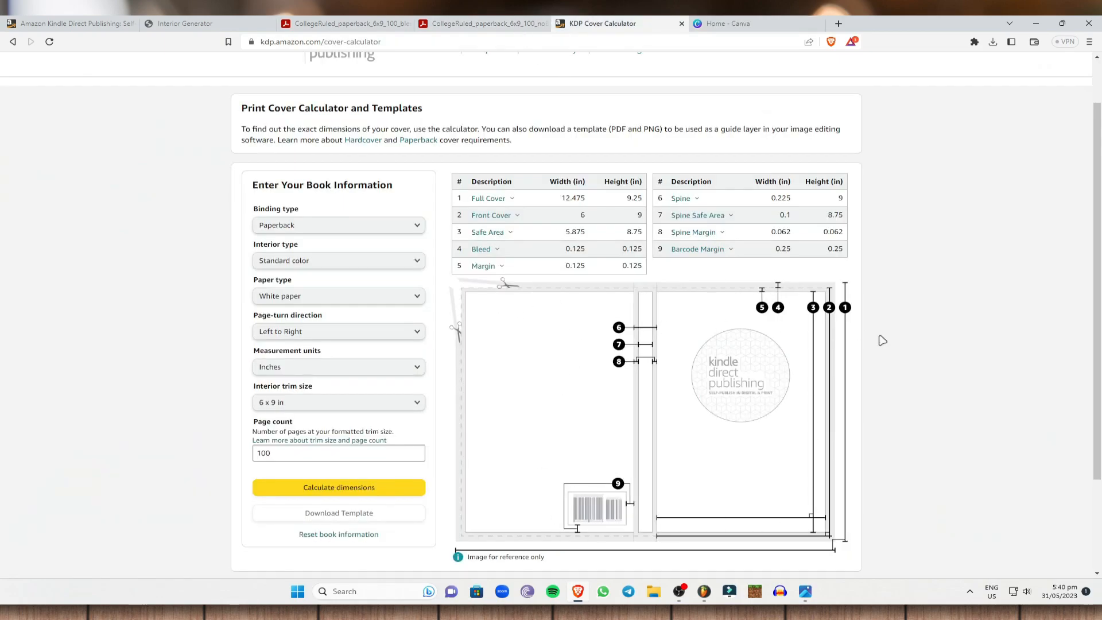
left_click(726, 23)
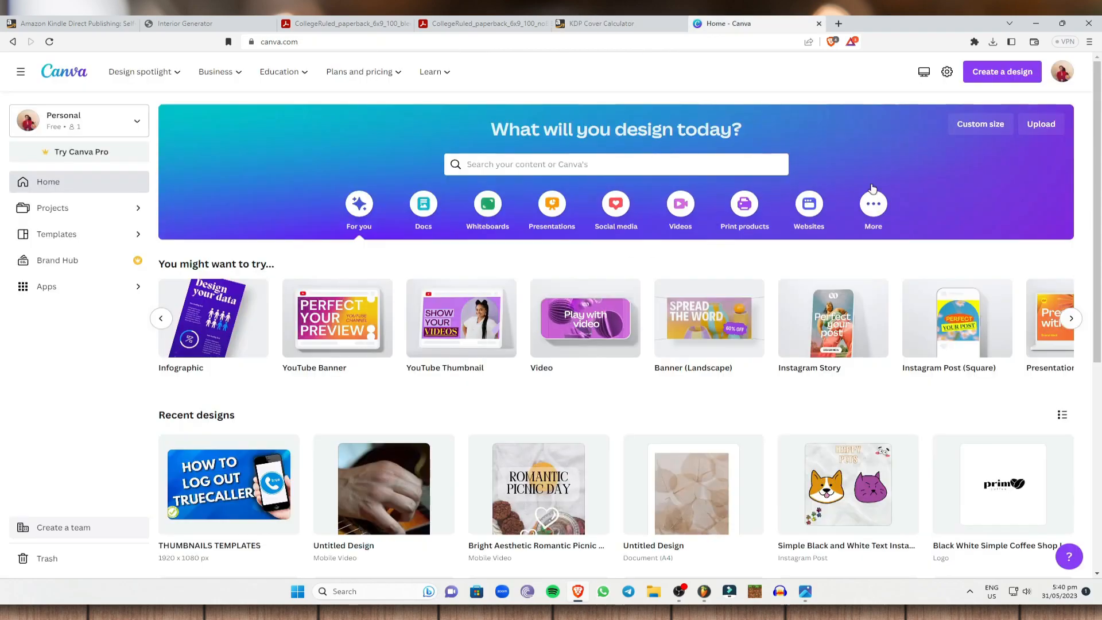
left_click(994, 82)
left_click(862, 367)
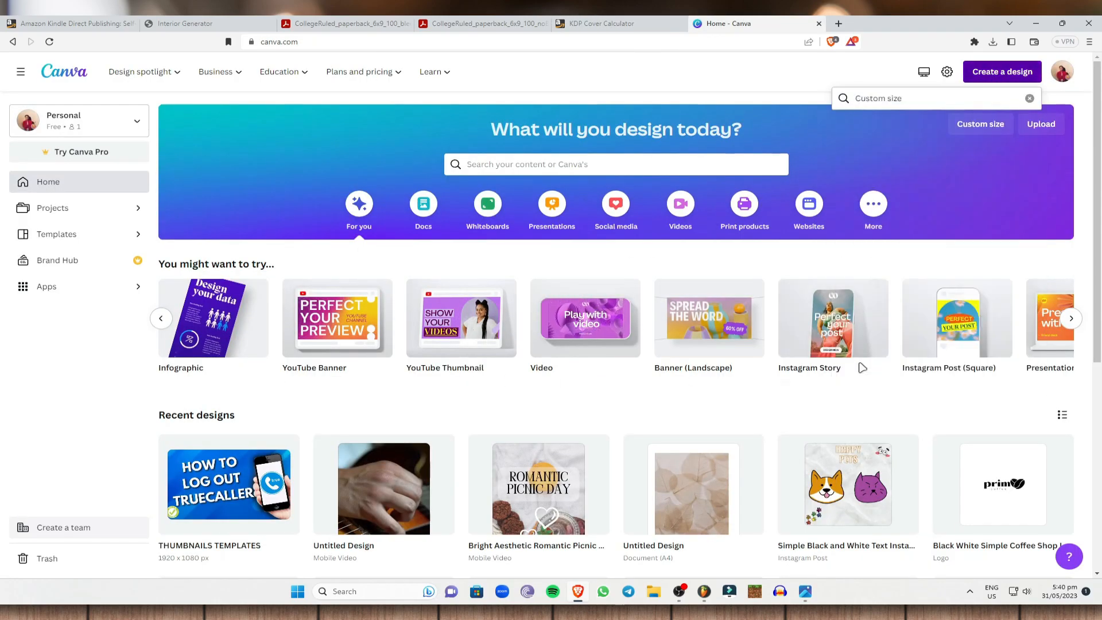
left_click(482, 23)
left_click(581, 23)
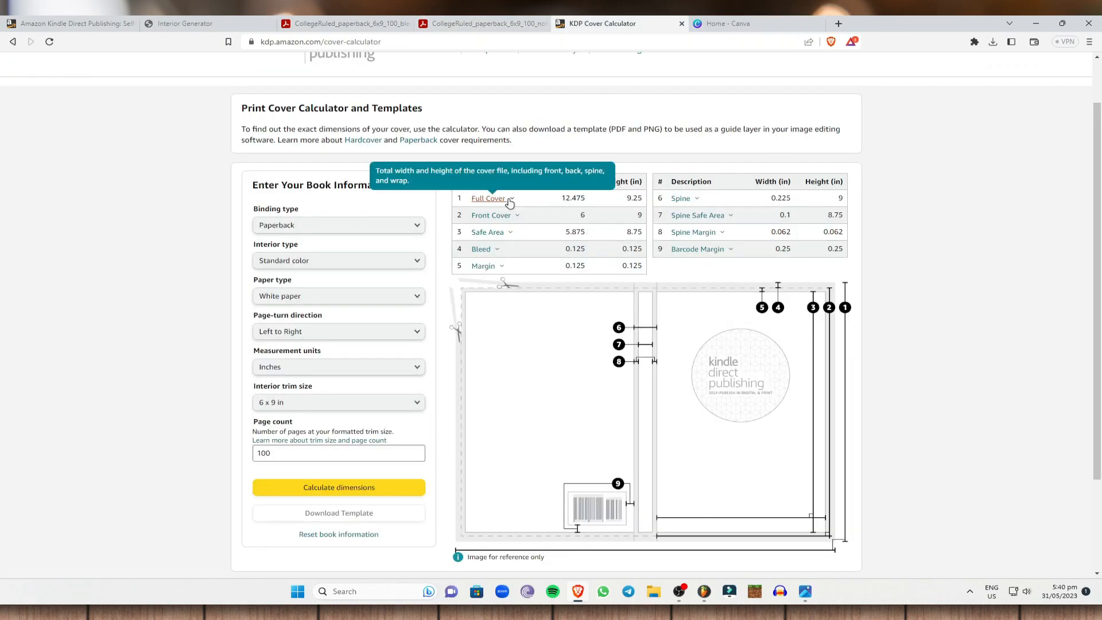
scroll(480, 187, "up", 1)
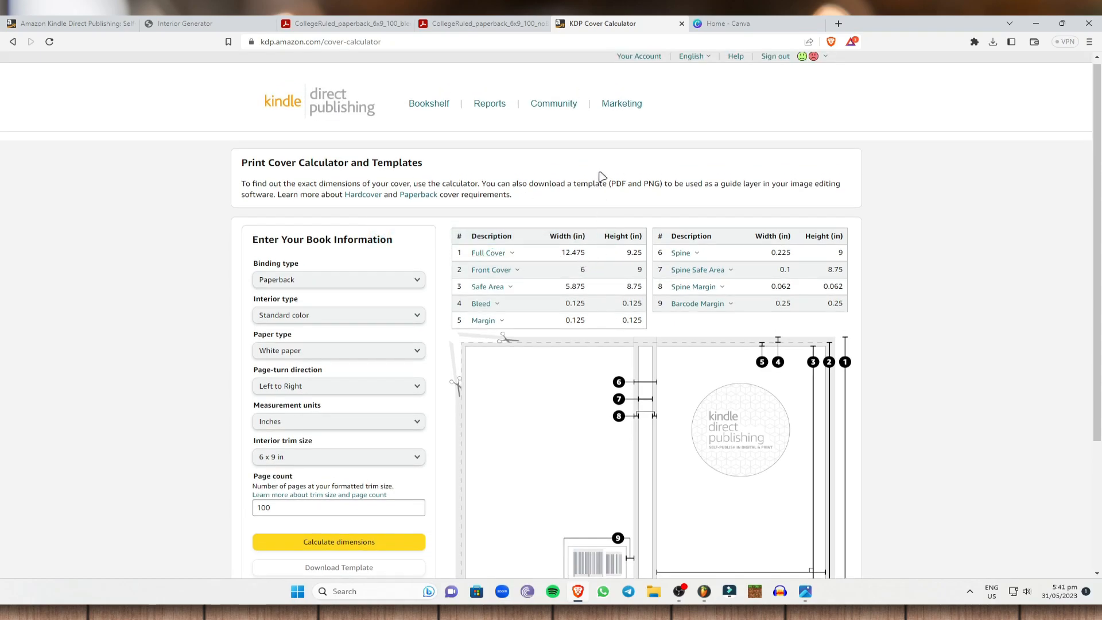
- Set the custom Canva design's units to inches and its width to 12.475
left_click(723, 23)
left_click(978, 144)
left_click(987, 201)
left_click(878, 149)
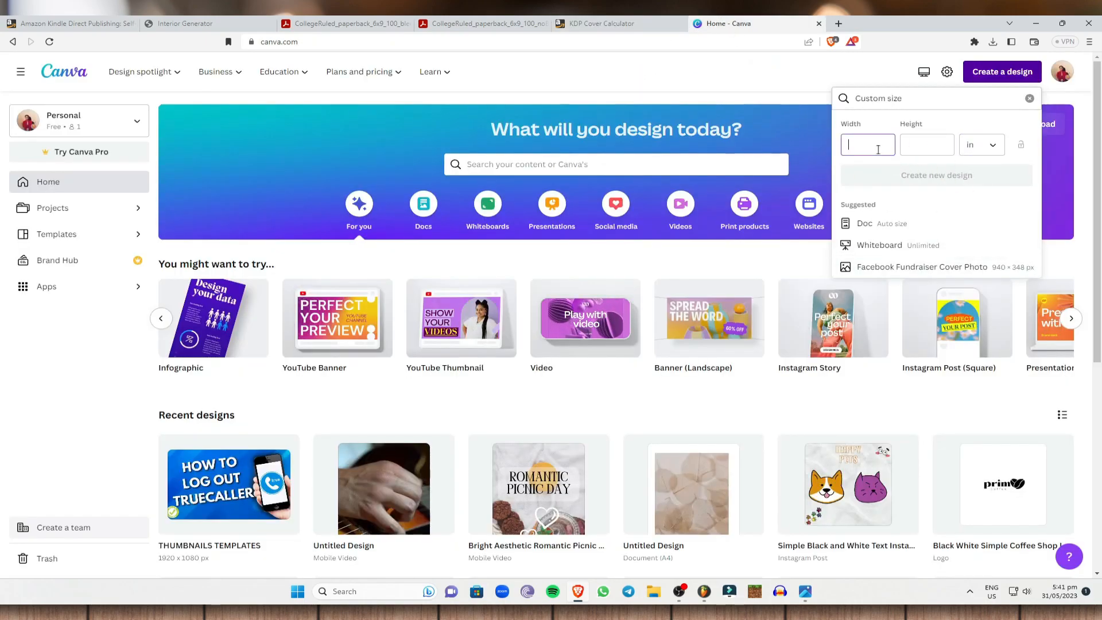
type("12.5")
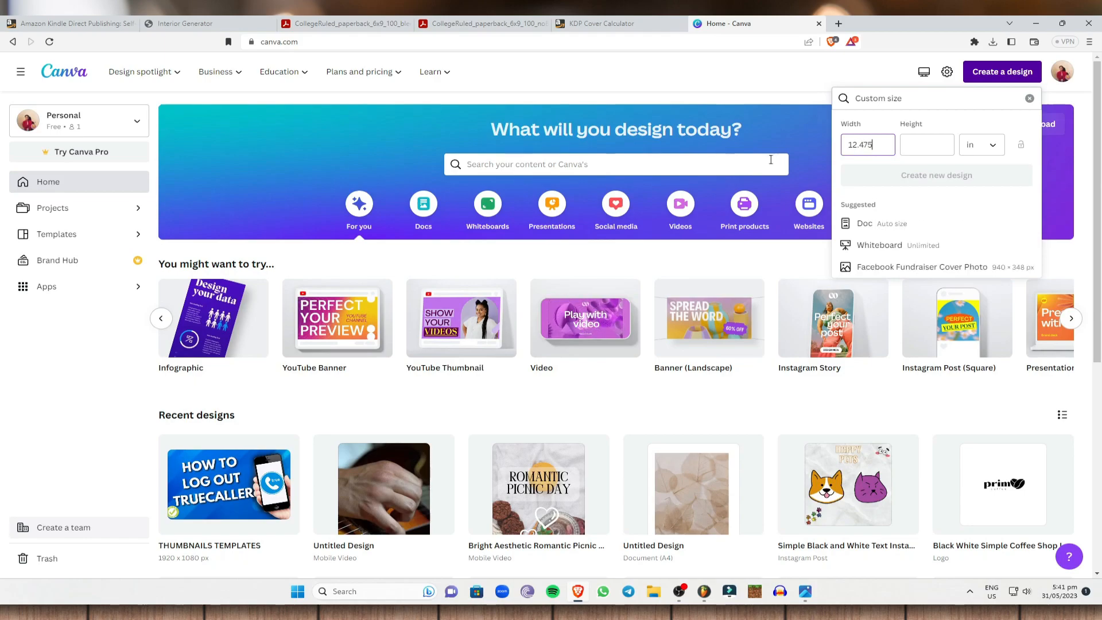
- Look up the full cover height in the KDP Cover Calculator and set the Canva design's height to 9.25 in
left_click(331, 23)
left_click(581, 23)
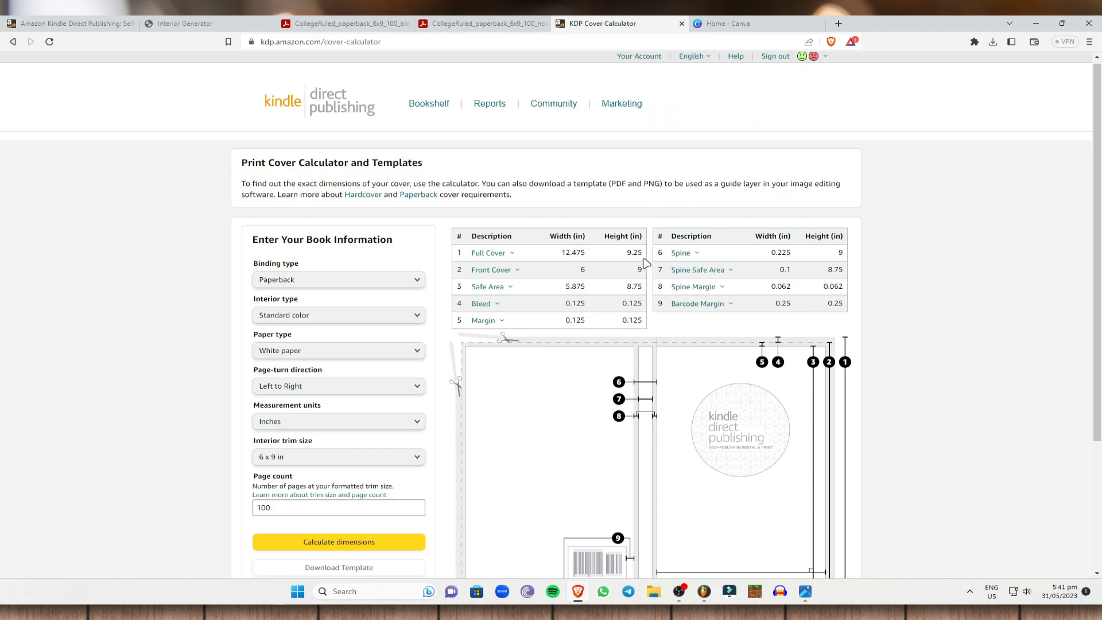
left_click(728, 23)
left_click(923, 144)
type("9.25")
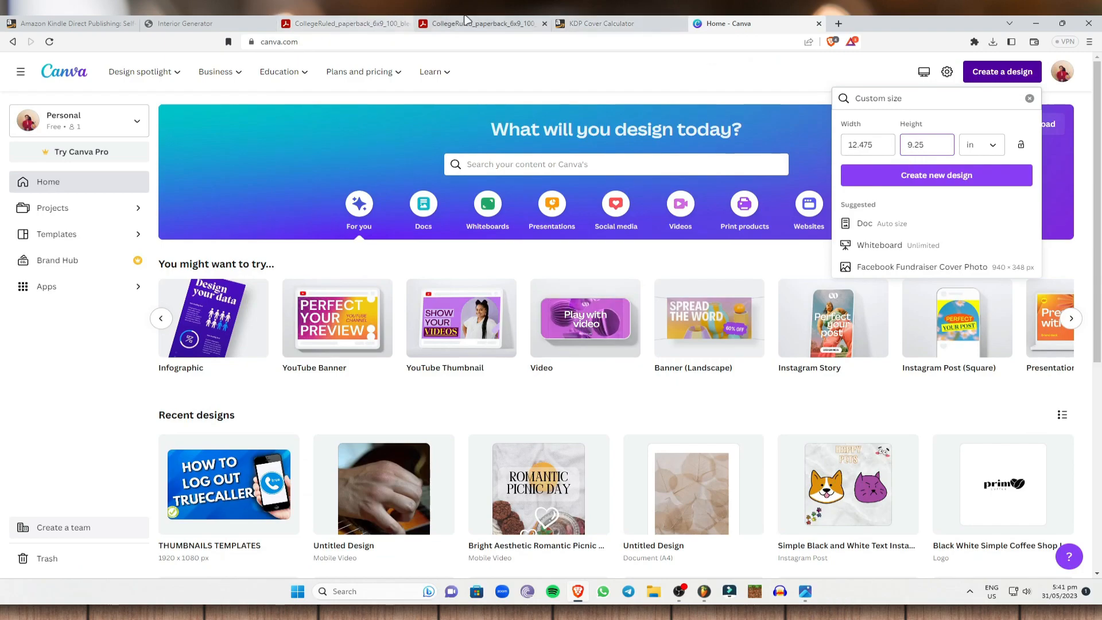
- Recheck the full cover size in the KDP Cover Calculator and create the blank 12.475 x 9.25 in design in Canva
left_click(581, 23)
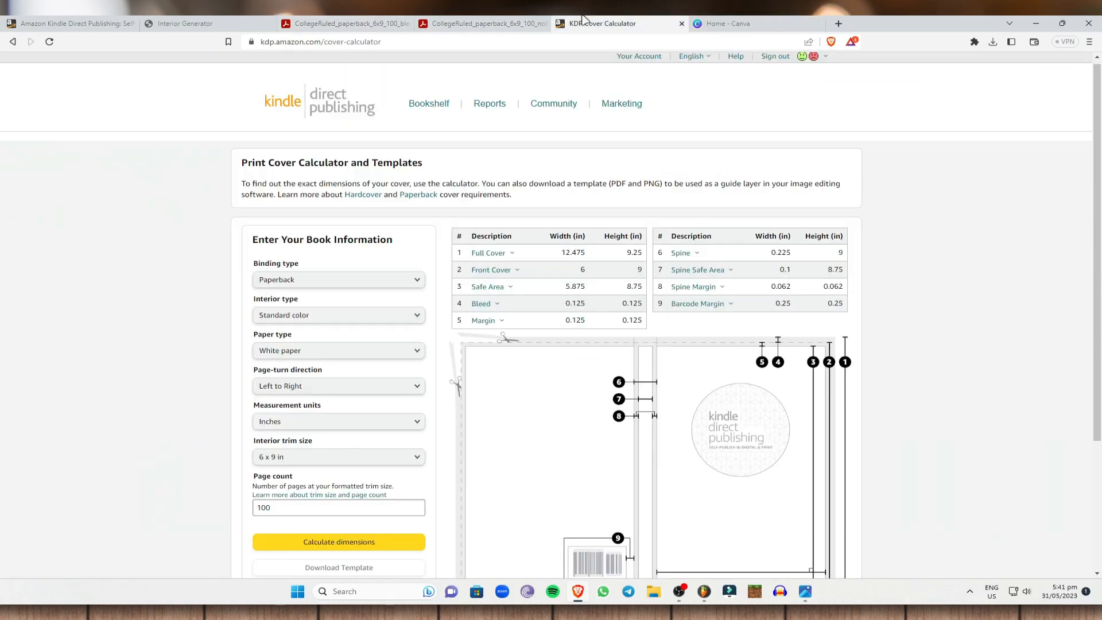
left_click(728, 23)
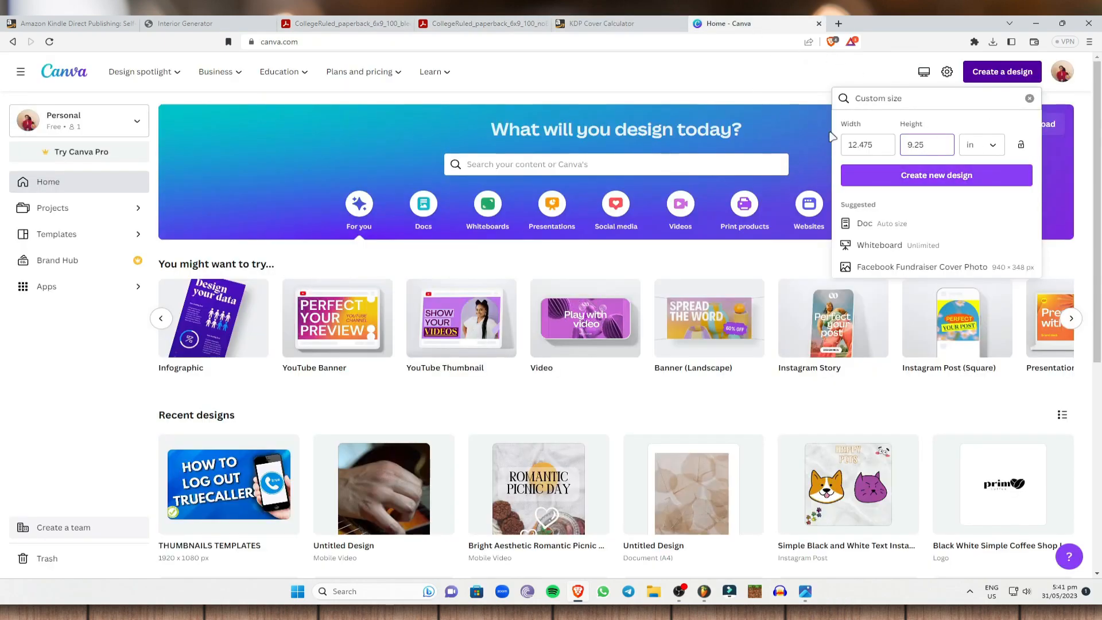
left_click(955, 178)
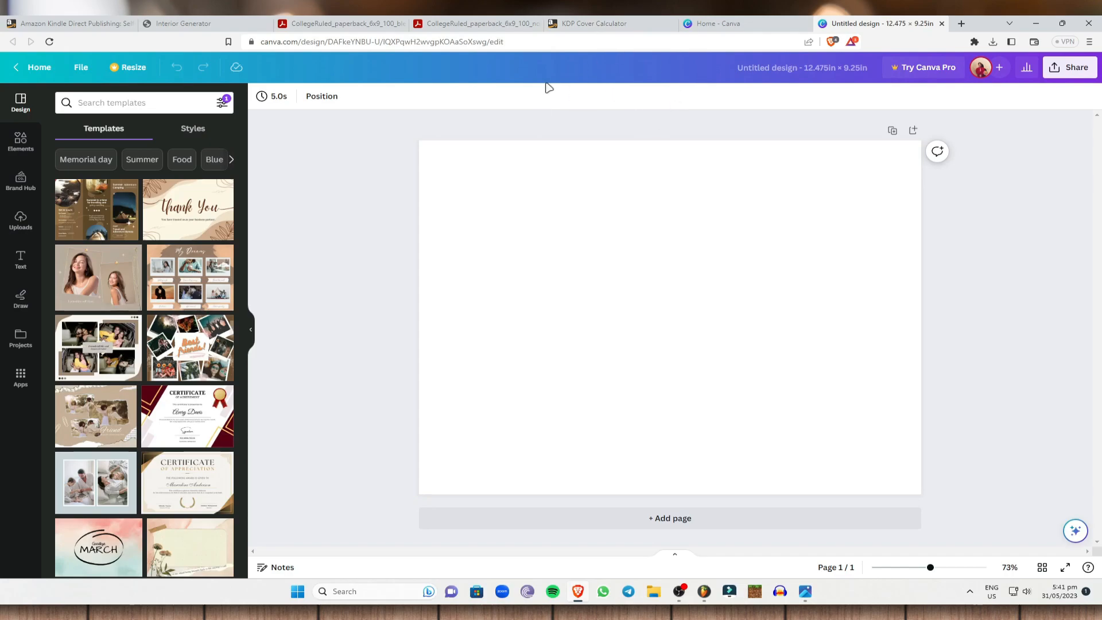
left_click(501, 22)
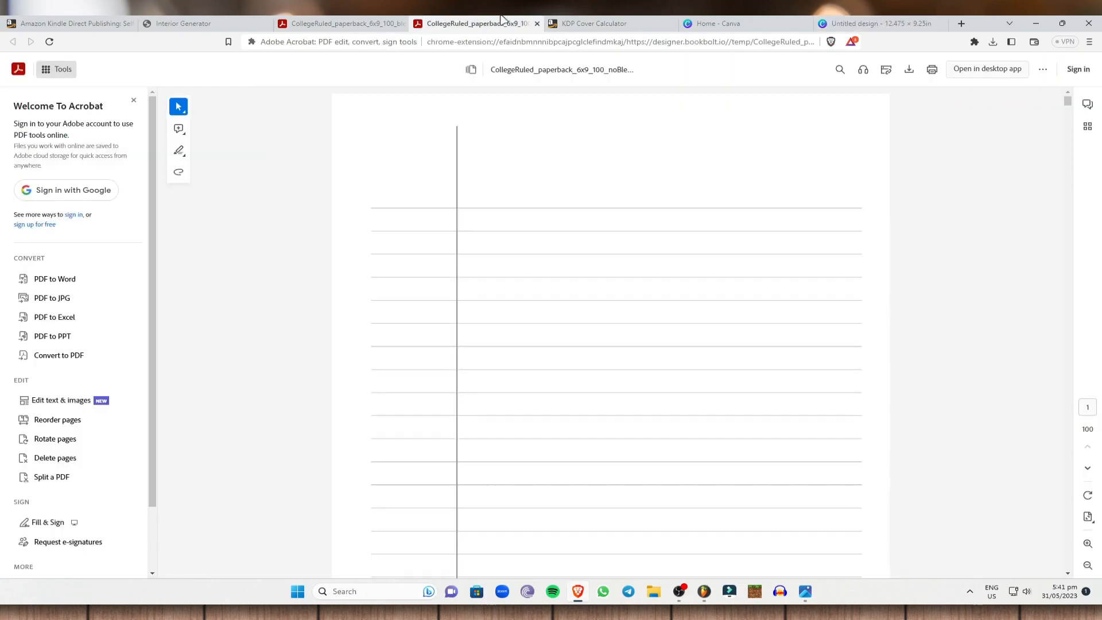
left_click(898, 22)
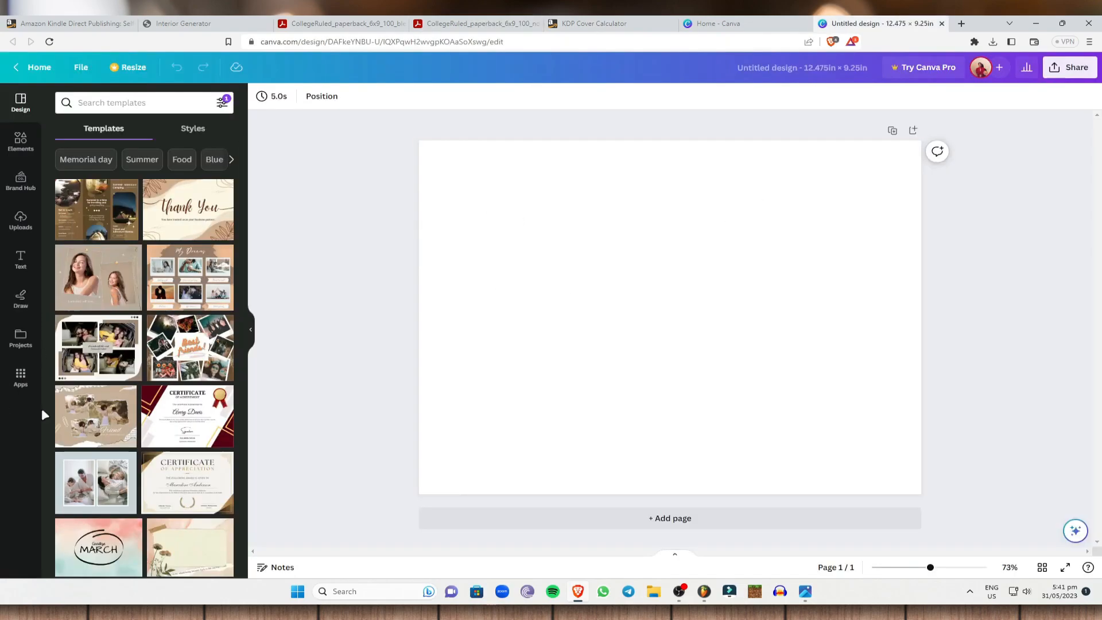
- Upload the cover template image PAPERBACK_6.000x9.000_100_STANDARD_WHITE_en_US.png from the Desktop to the Canva uploads
left_click(29, 221)
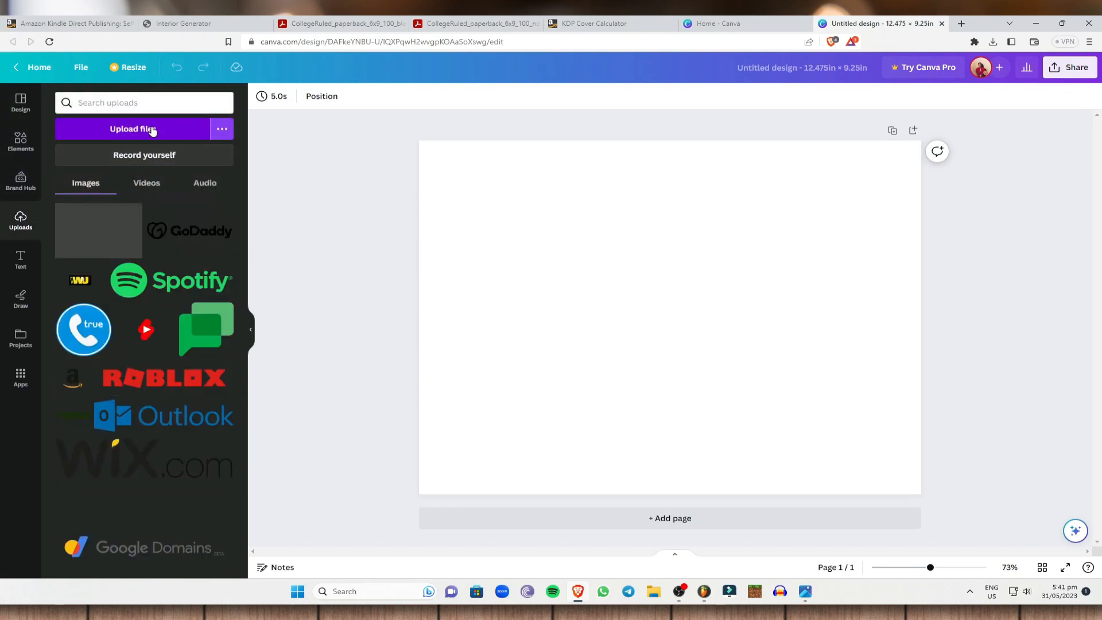
left_click(152, 131)
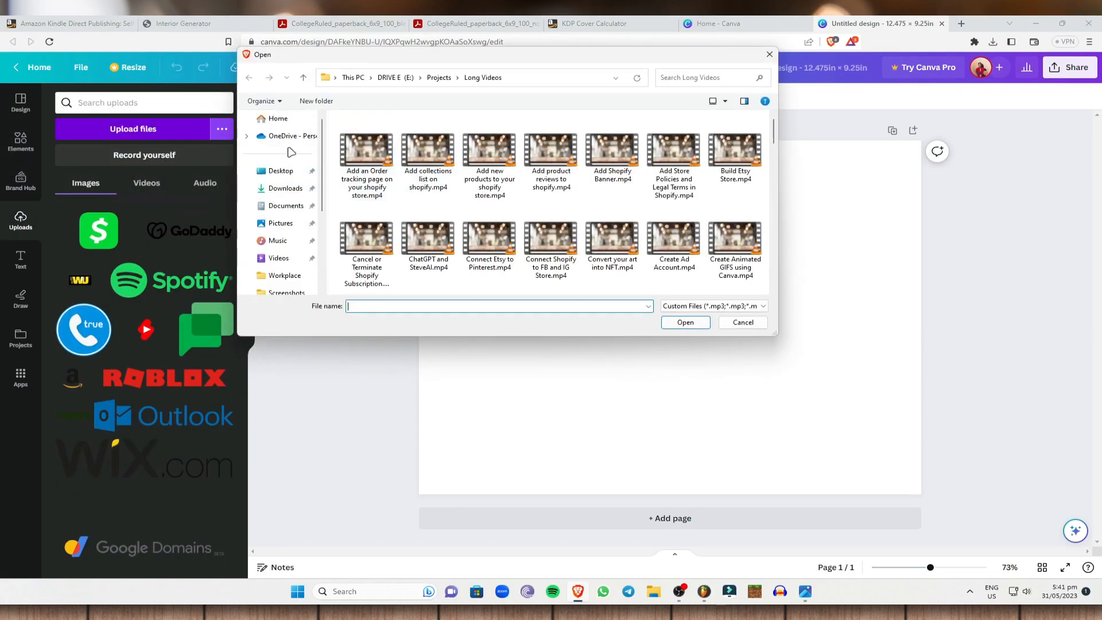
left_click(611, 24)
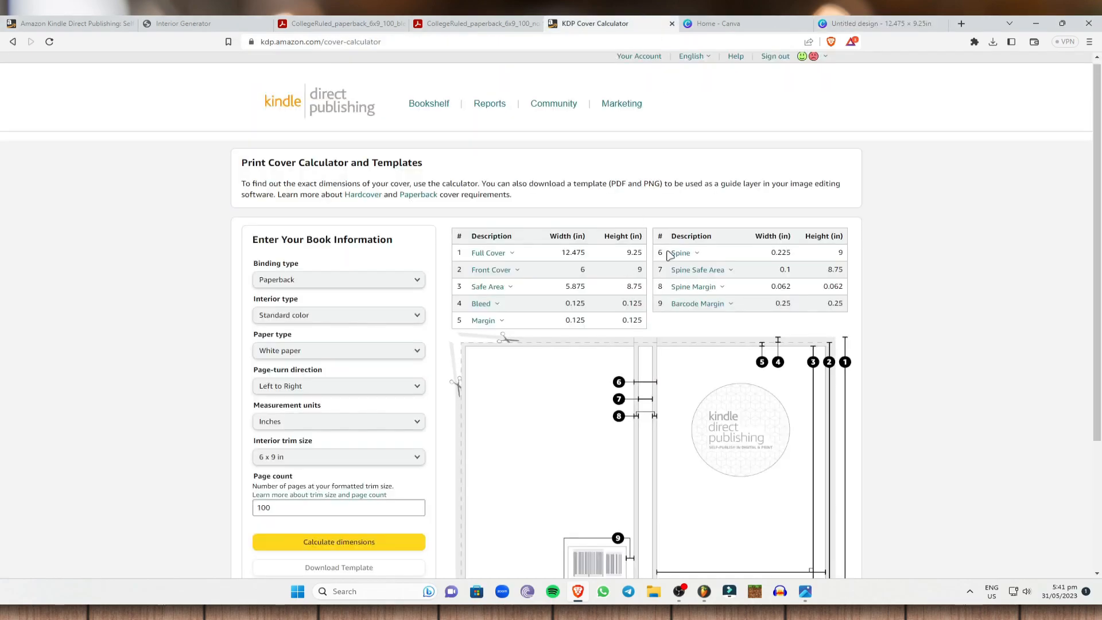
scroll(530, 434, "down", 2)
left_click(906, 24)
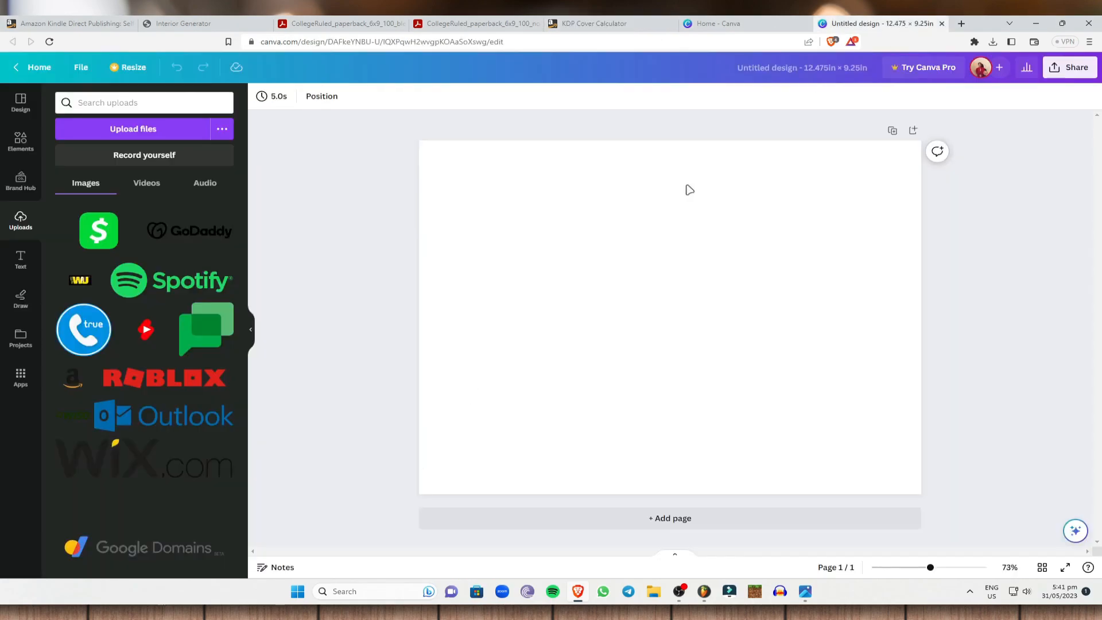
left_click(138, 130)
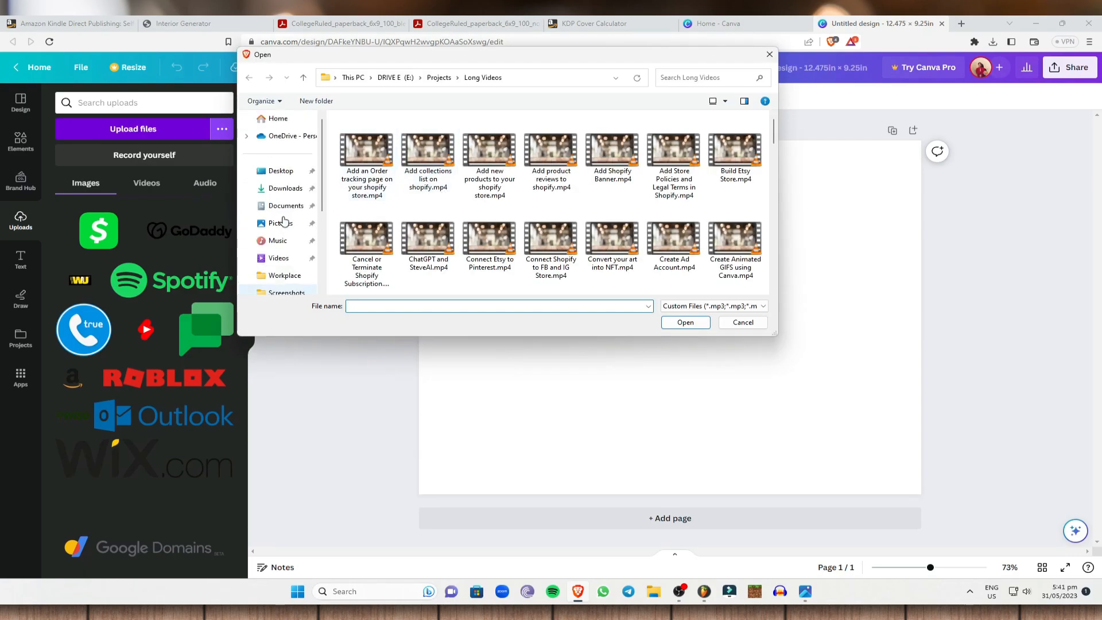
left_click(283, 171)
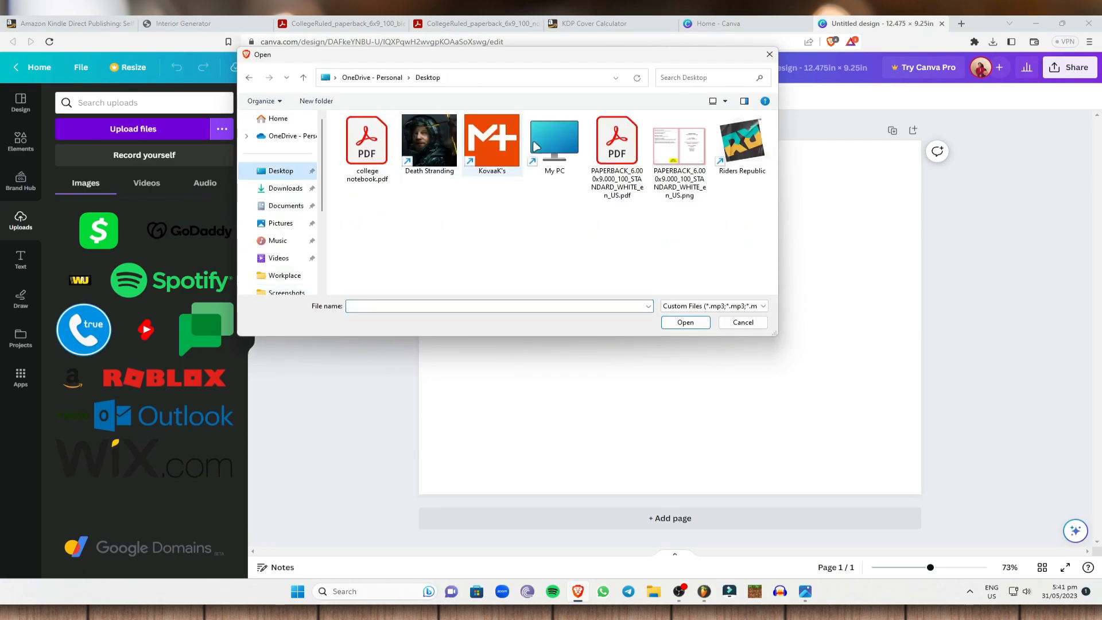
left_click(675, 156)
left_click(686, 322)
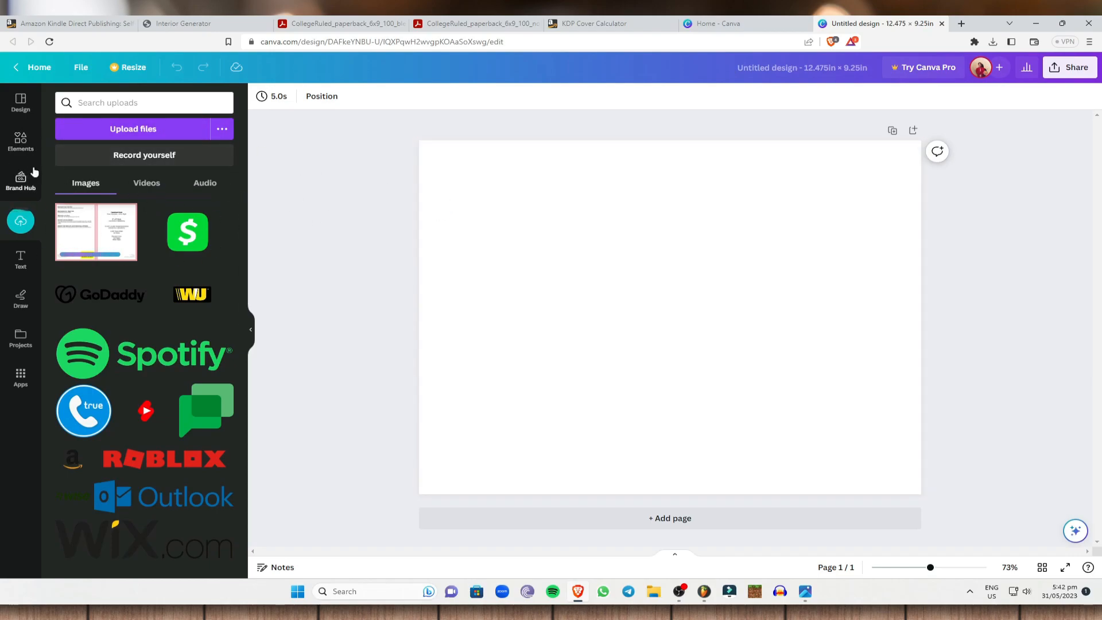
- Search the elements for "green background", add the plain green graphic and set it as the page background
left_click(21, 140)
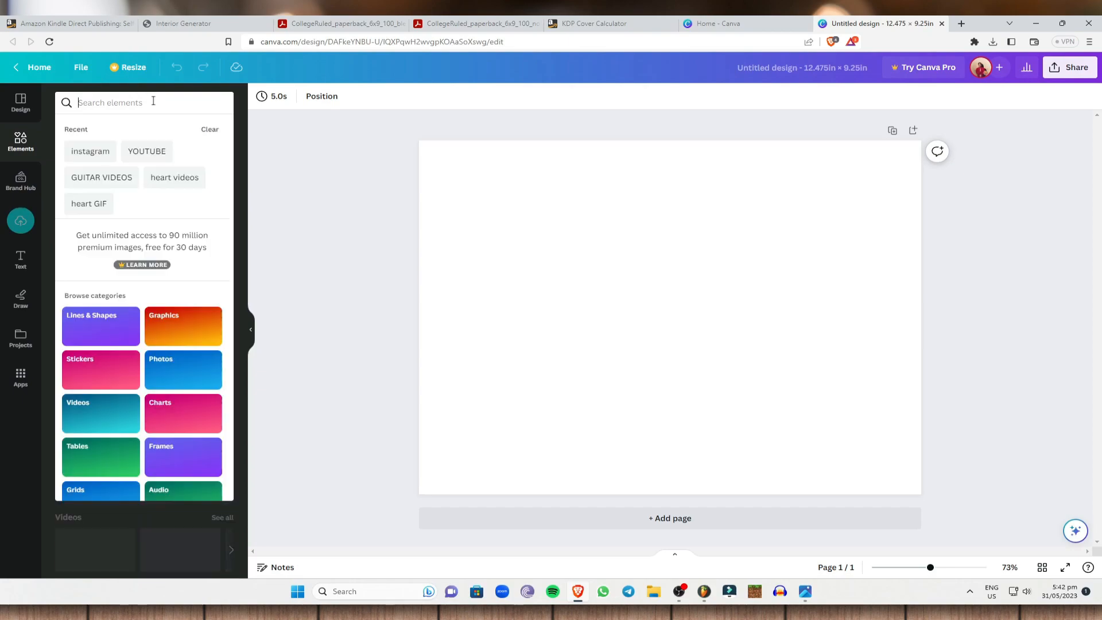
type("green")
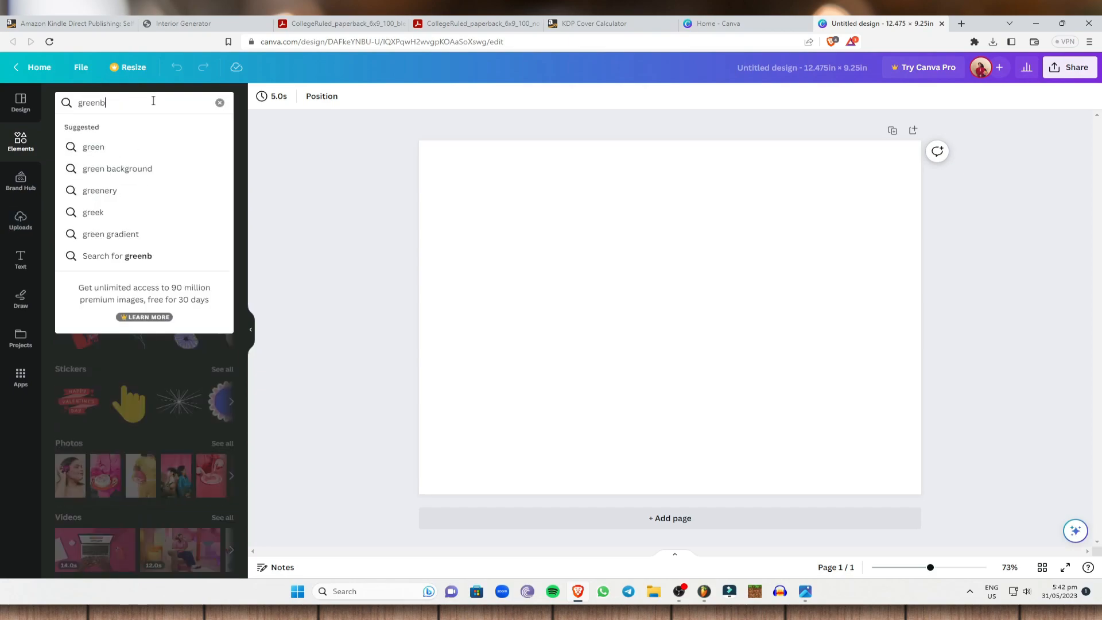
left_click(140, 169)
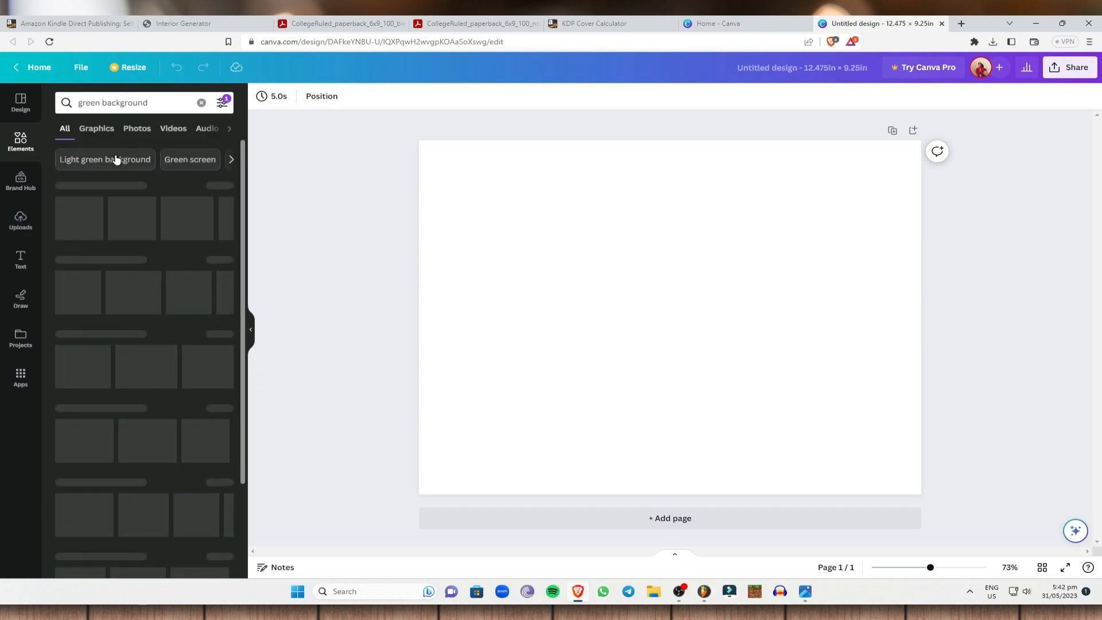
left_click(123, 230)
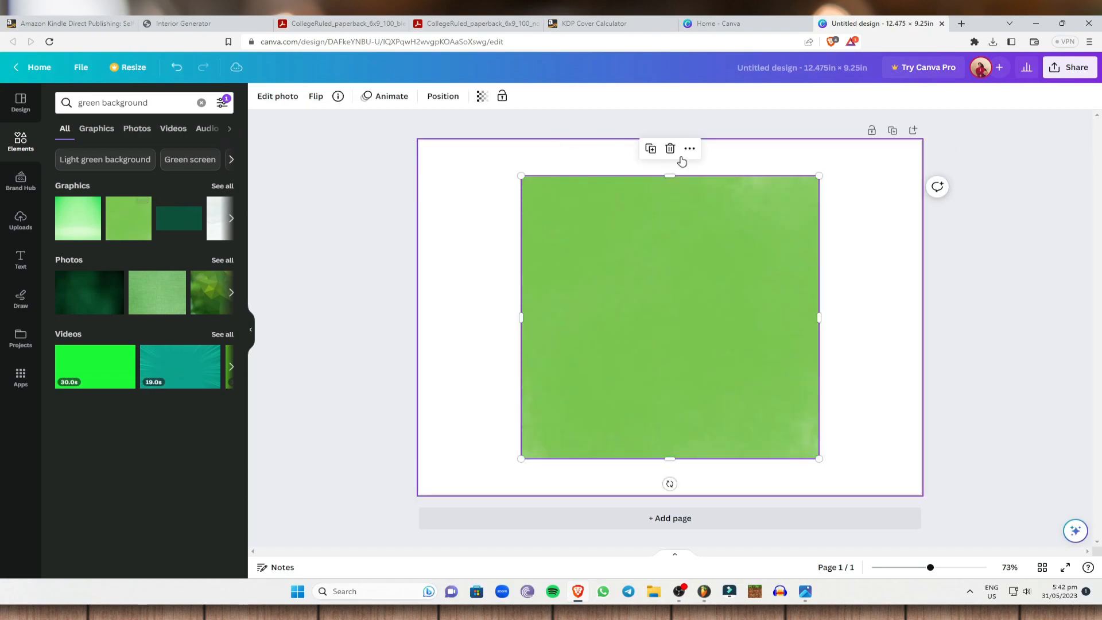
right_click(610, 303)
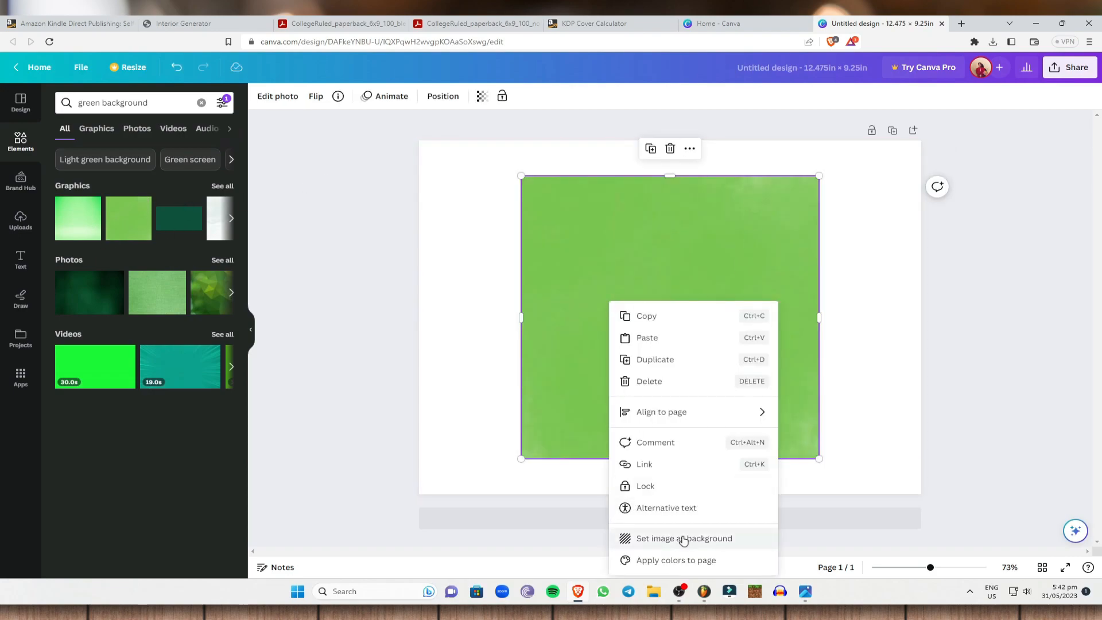
left_click(684, 538)
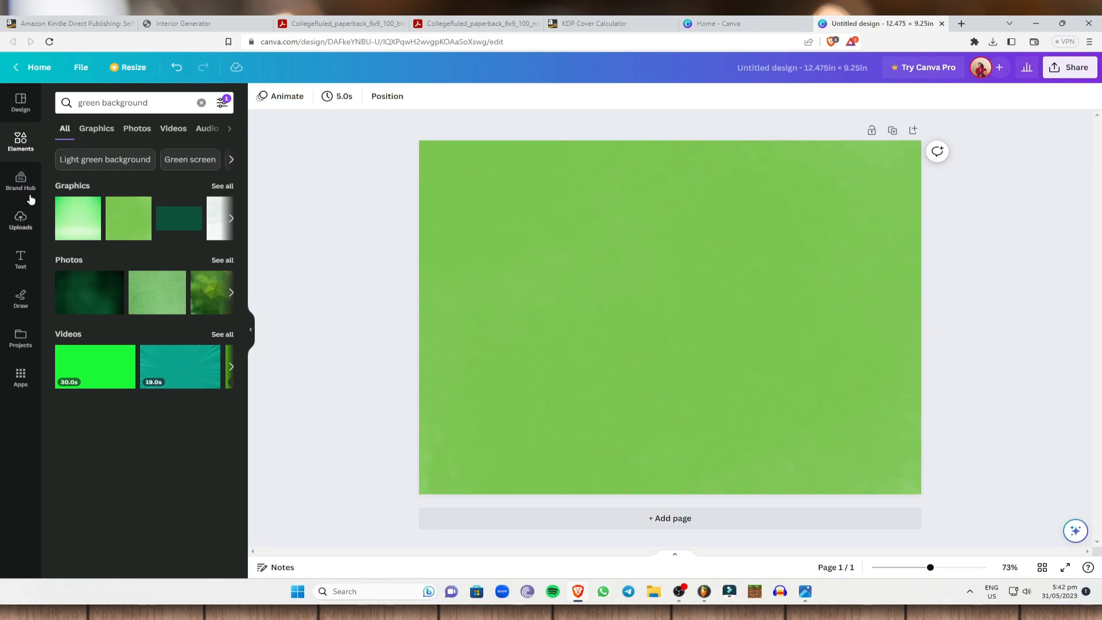
- Add the uploaded cover template to the page and enlarge it to cover the whole page
left_click(21, 223)
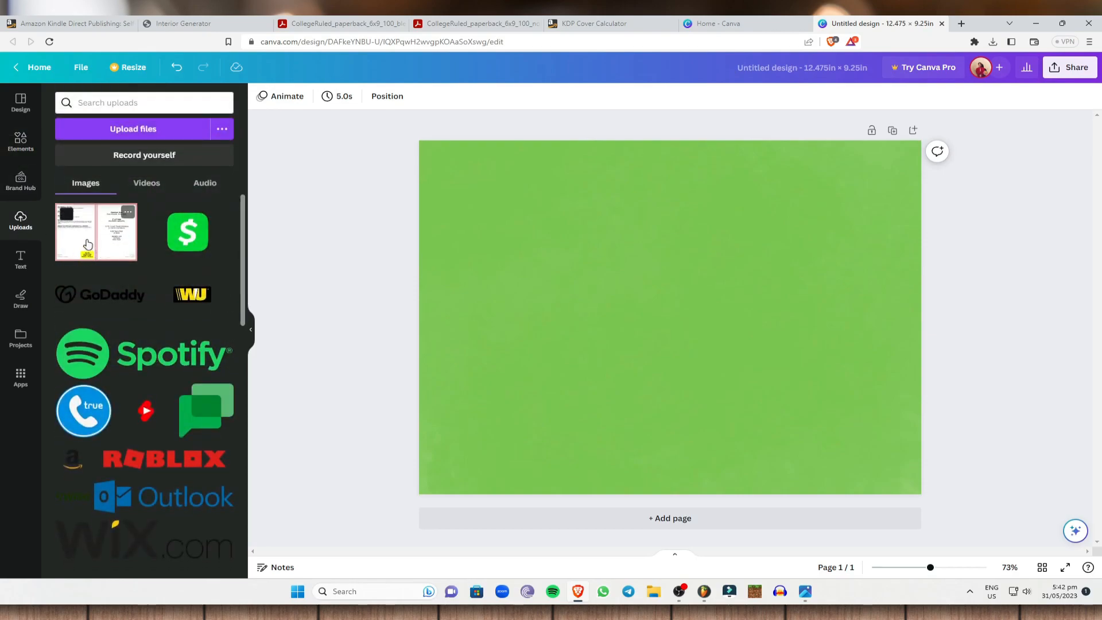
left_click(88, 244)
left_click_drag(654, 276, 585, 229)
left_click_drag(786, 398, 938, 483)
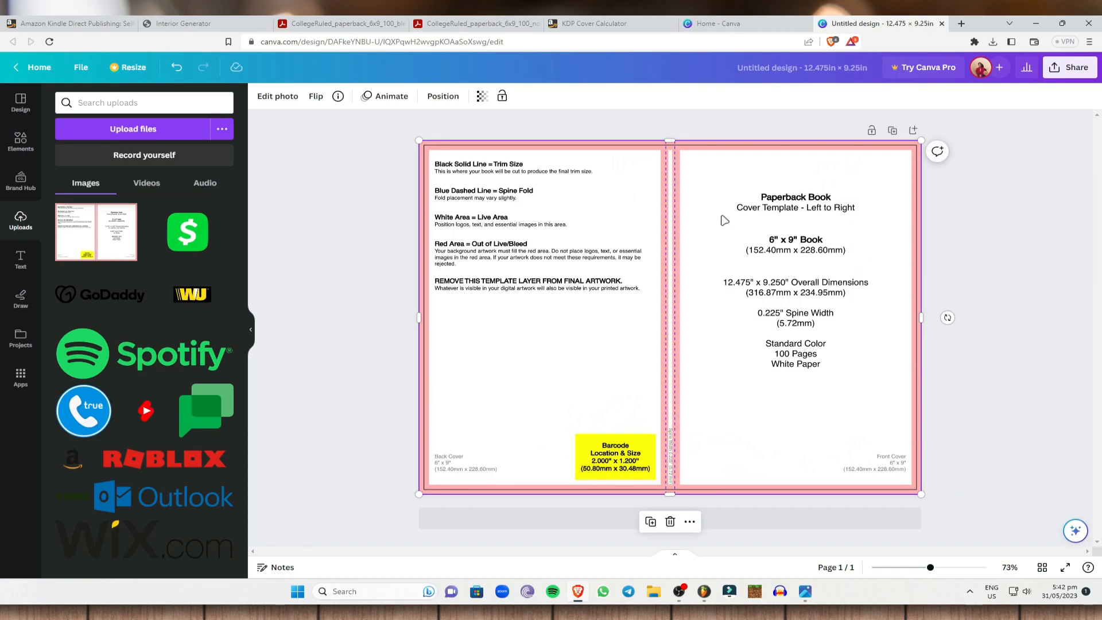
left_click(321, 178)
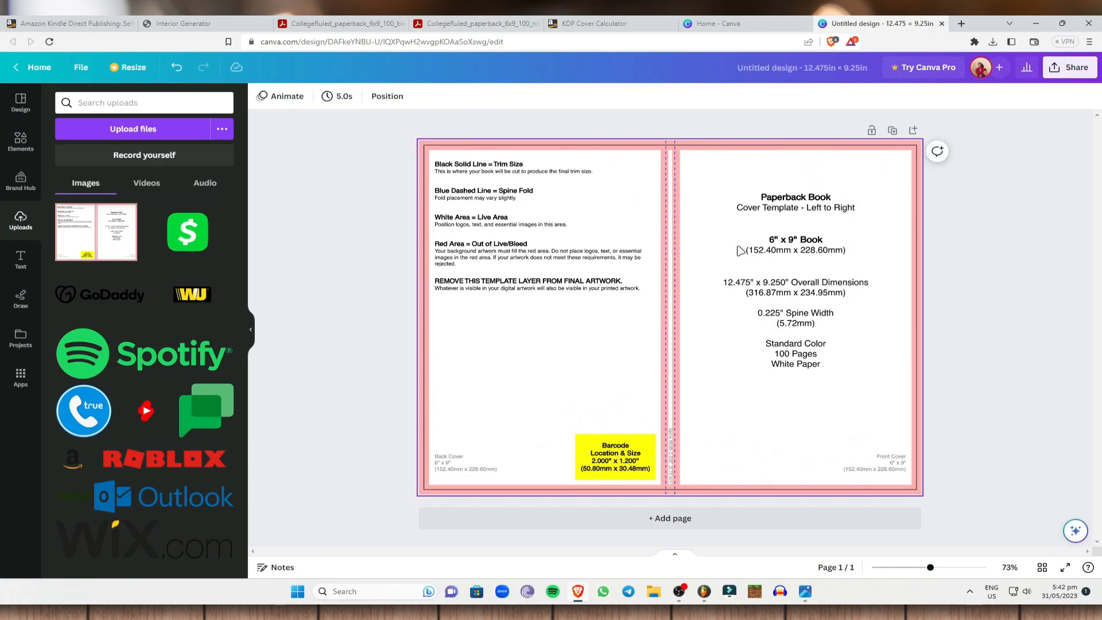
- Detach the cover template from the page background and enlarge it to fill the page again
left_click_drag(660, 233, 619, 241)
right_click(712, 222)
left_click(787, 359)
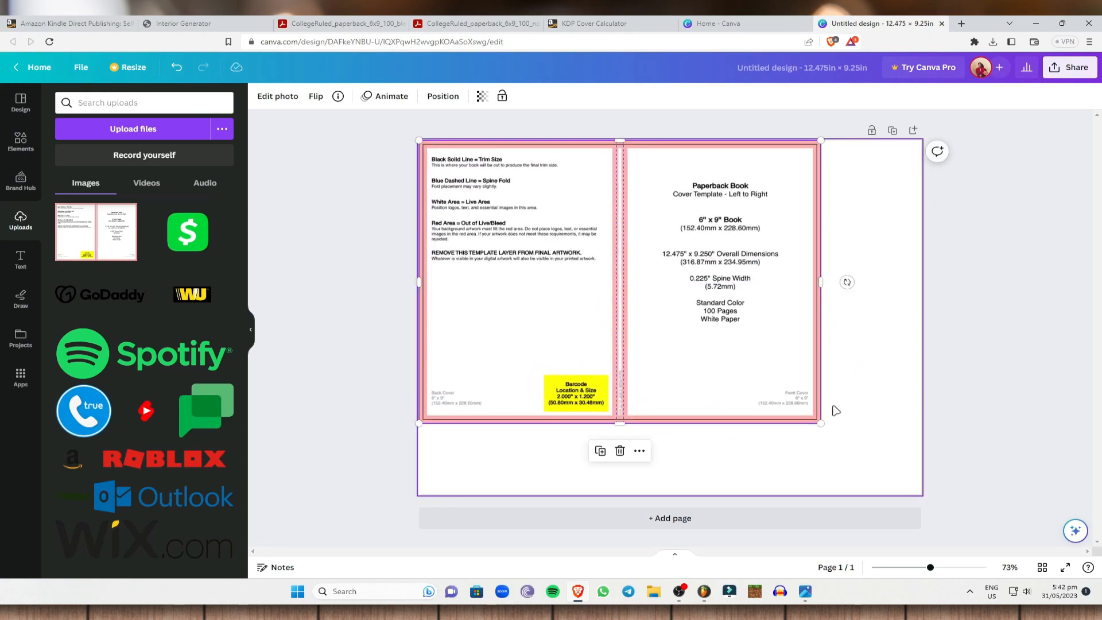
left_click_drag(824, 424, 919, 493)
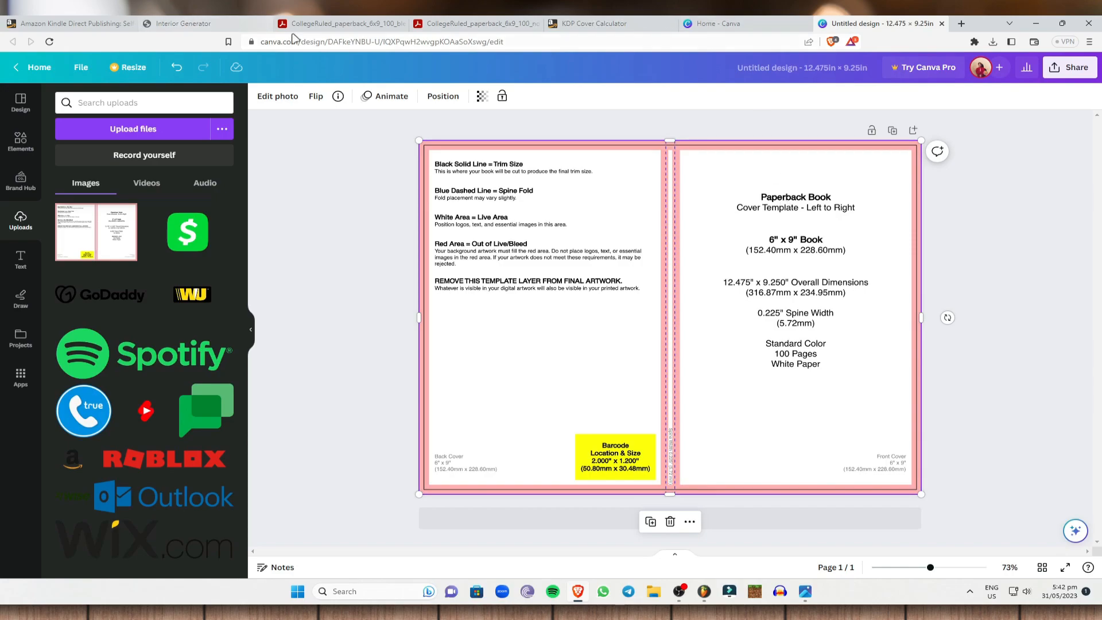
left_click(471, 23)
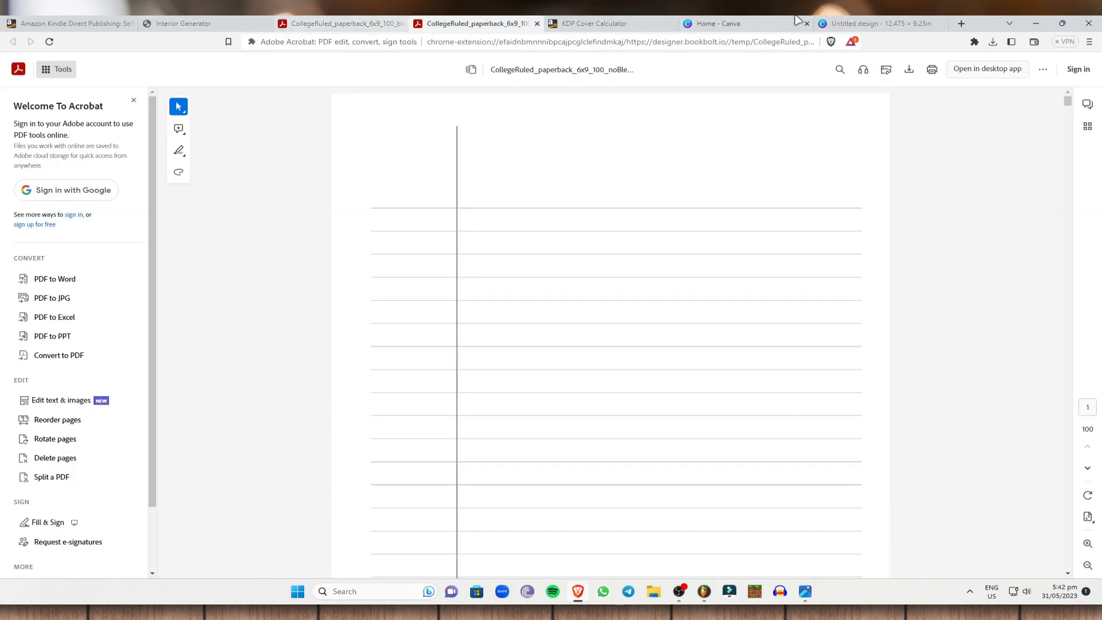
left_click(838, 22)
left_click(1017, 287)
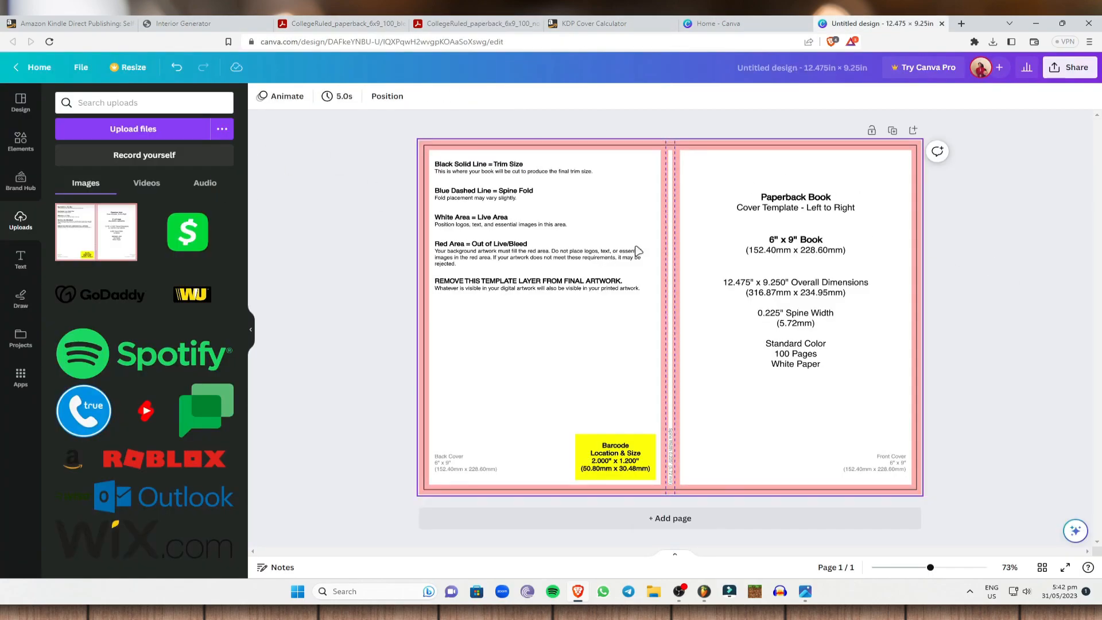
- Set the cover template's transparency to 50
left_click(775, 195)
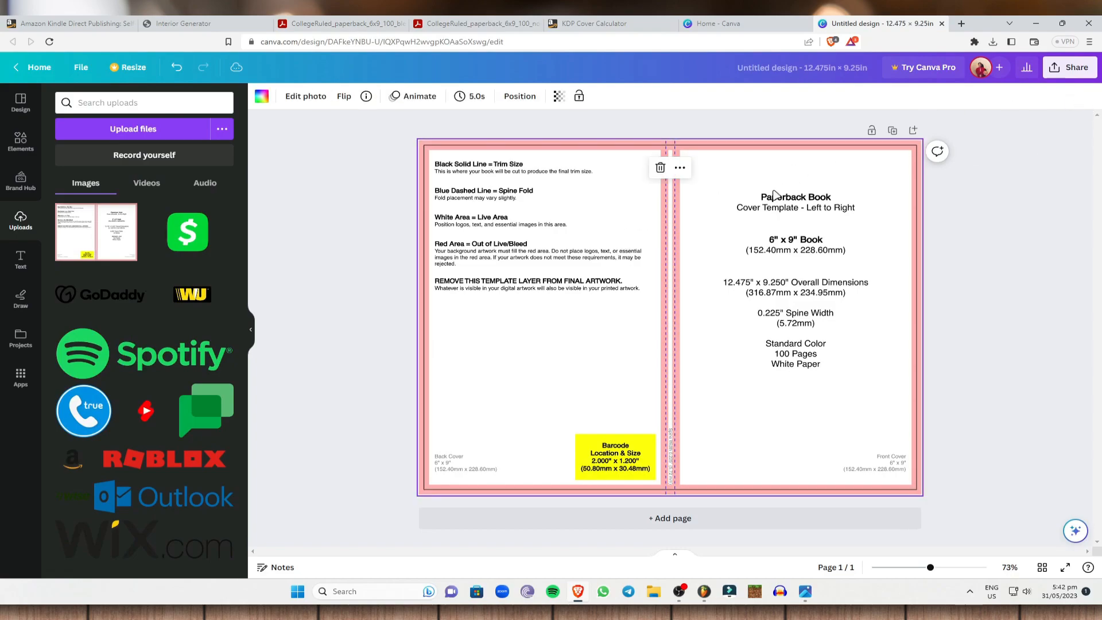
left_click(561, 97)
left_click_drag(561, 143, 506, 142)
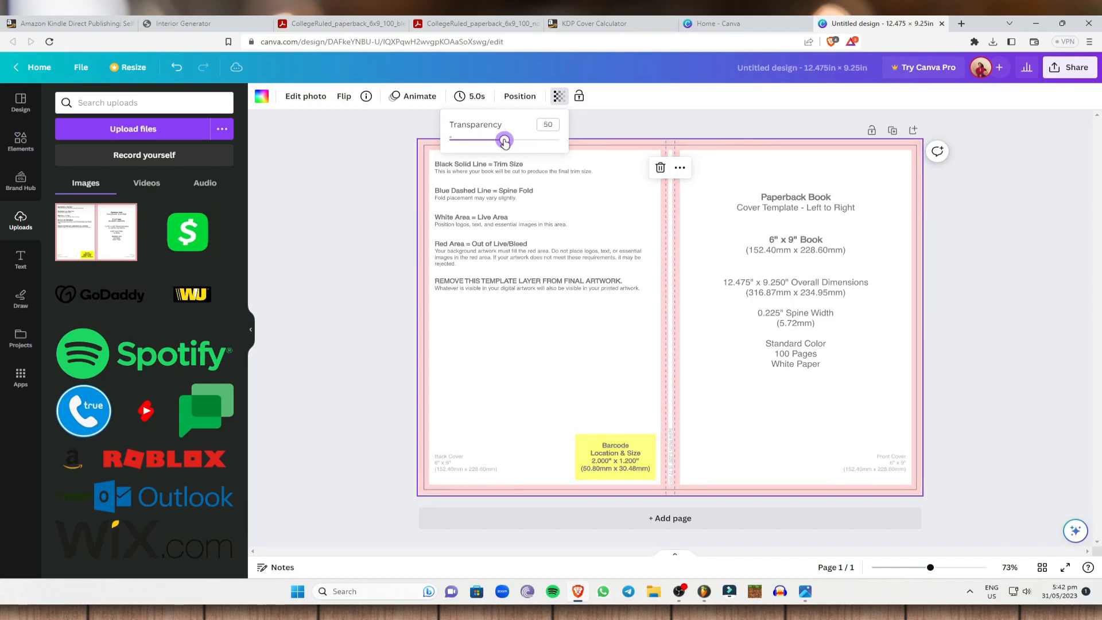
left_click(1029, 224)
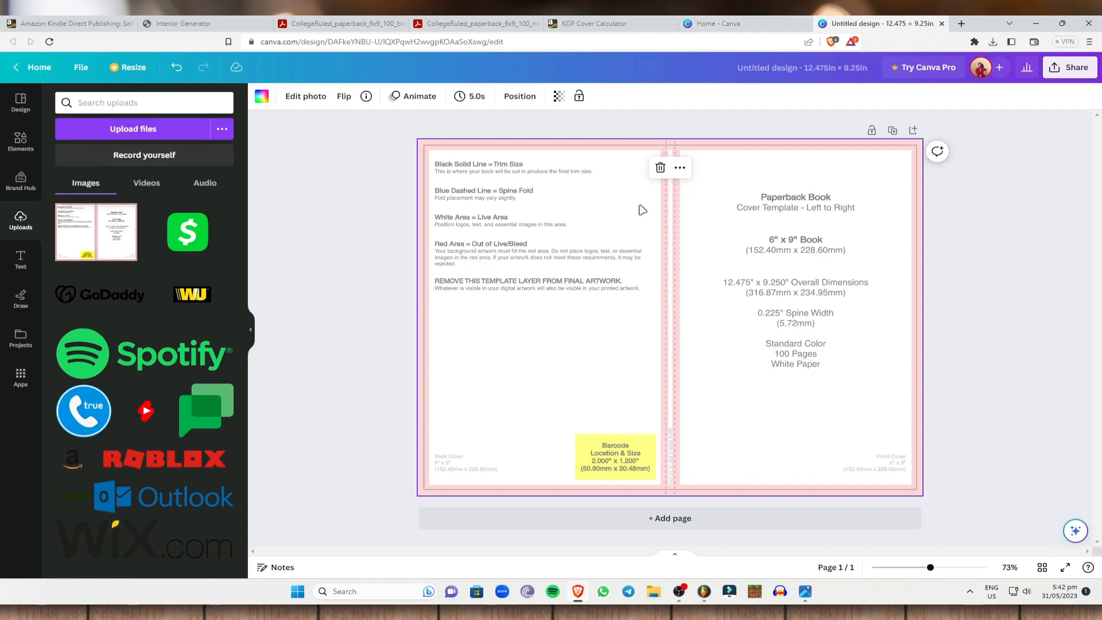
- Add a text box reading "COLLEGE NOTEBOOK" and place it on the upper part of the front cover
left_click(20, 260)
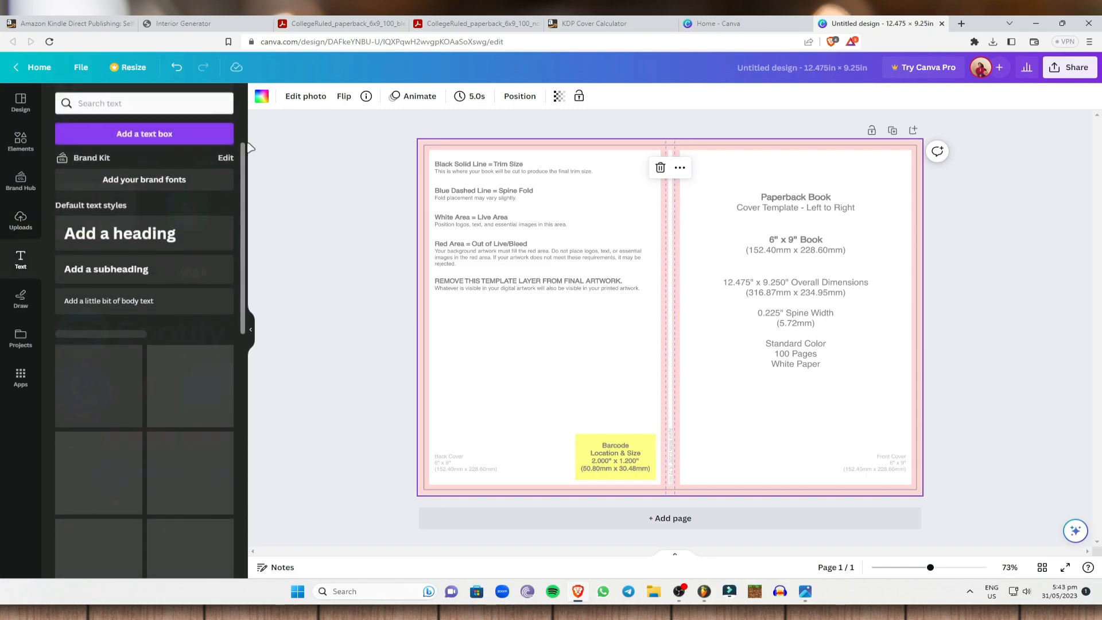
left_click(159, 135)
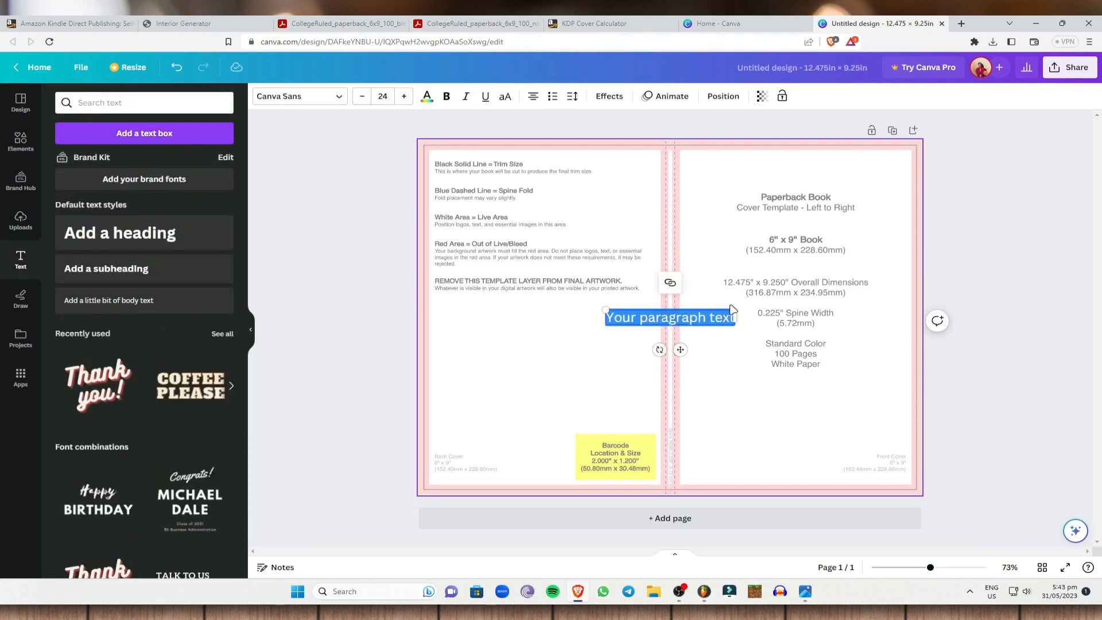
left_click(730, 318)
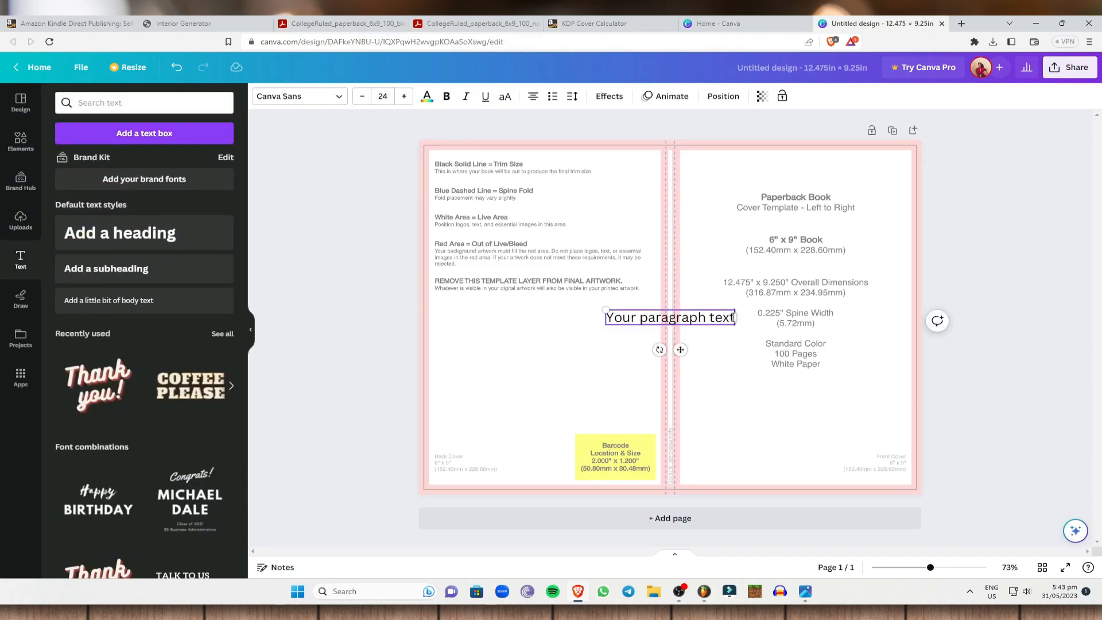
left_click_drag(606, 318, 735, 319)
type("COLLEGE NOTEBOOK")
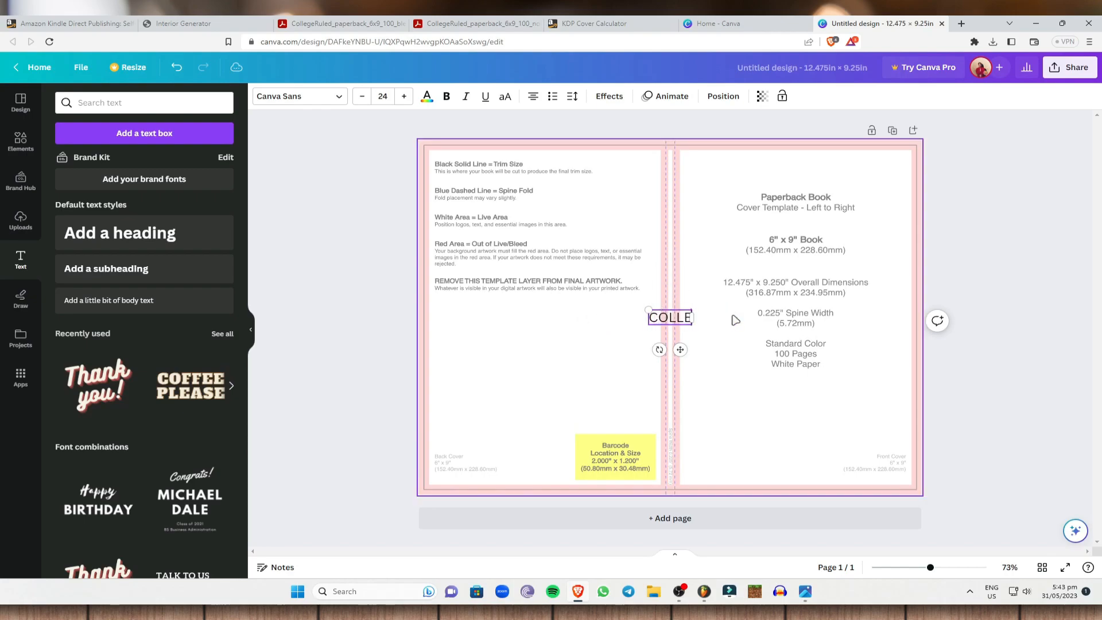
left_click(1044, 244)
left_click_drag(697, 317, 818, 228)
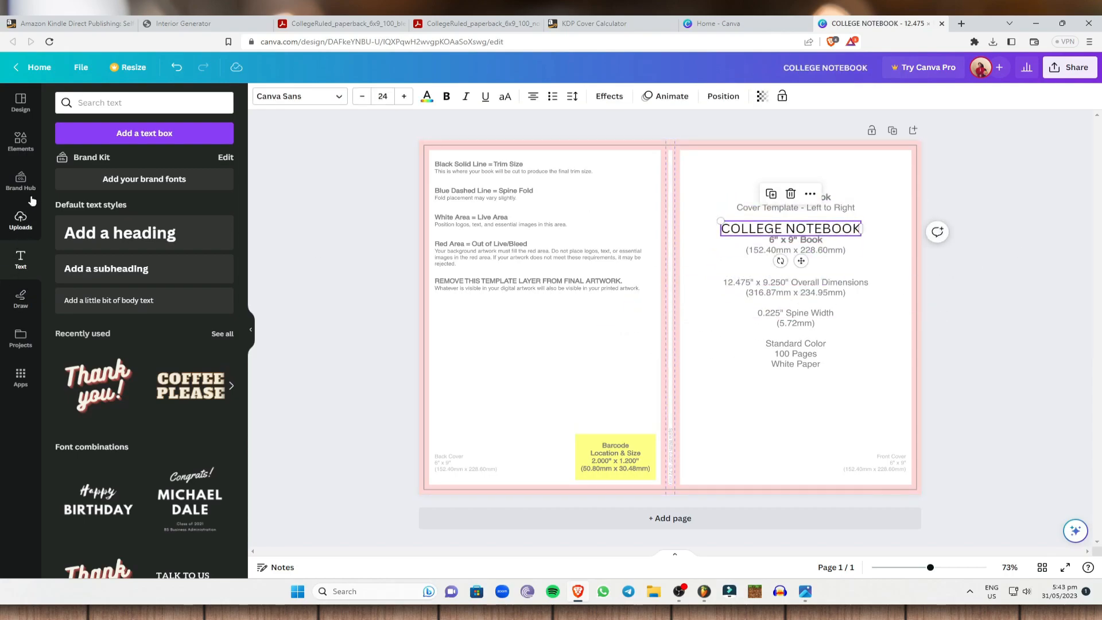
- Search the elements for "shapes" and place a pink, pill-shaped rounded rectangle near the top of the front cover
left_click(27, 142)
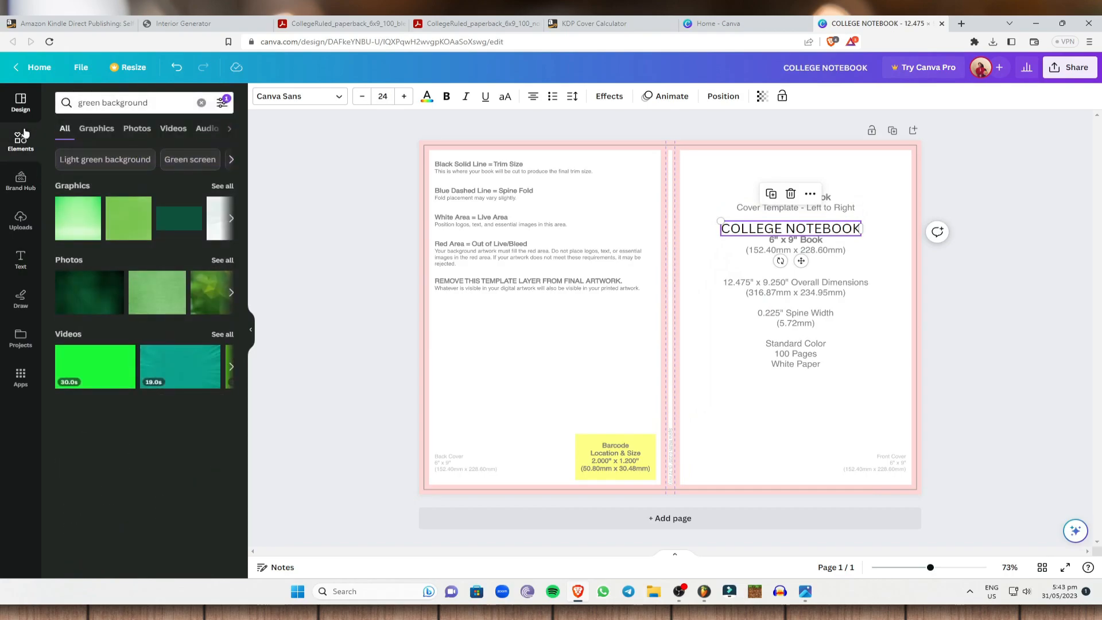
type("shapes")
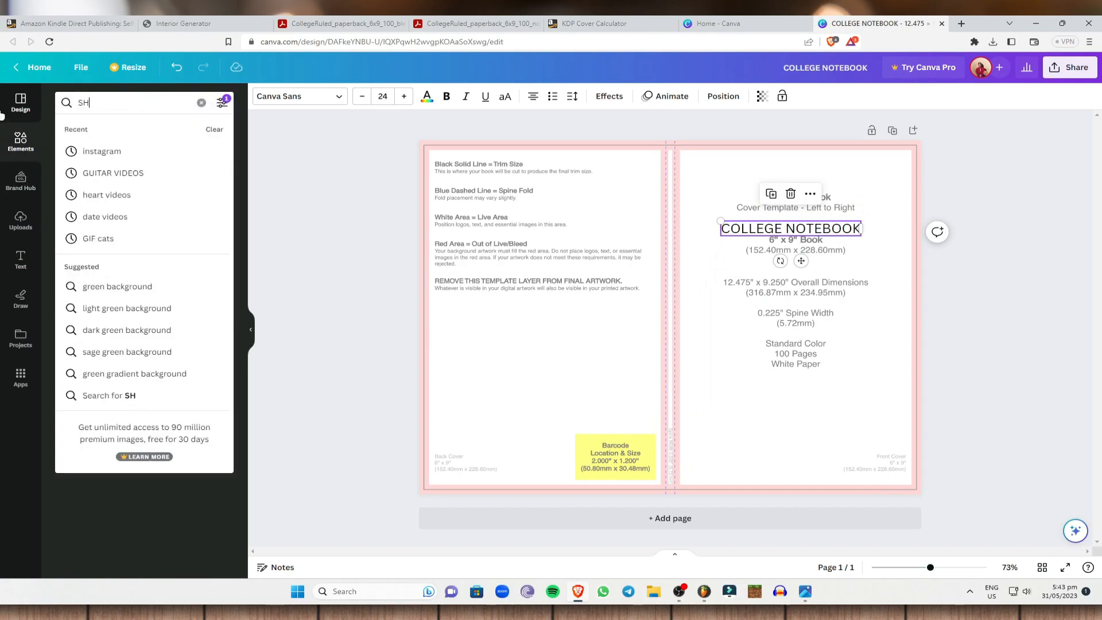
key("Return")
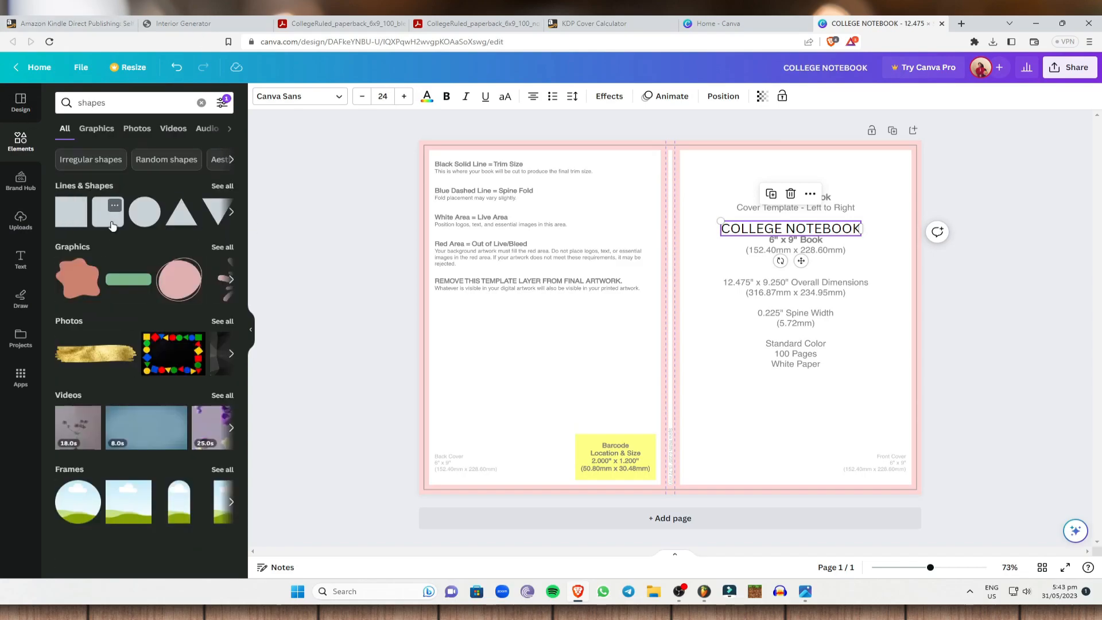
left_click(112, 224)
left_click_drag(697, 350, 818, 202)
- Set the "COLLEGE NOTEBOOK" title's font size to 20 and centre it on the pink rounded shape
left_click(818, 229)
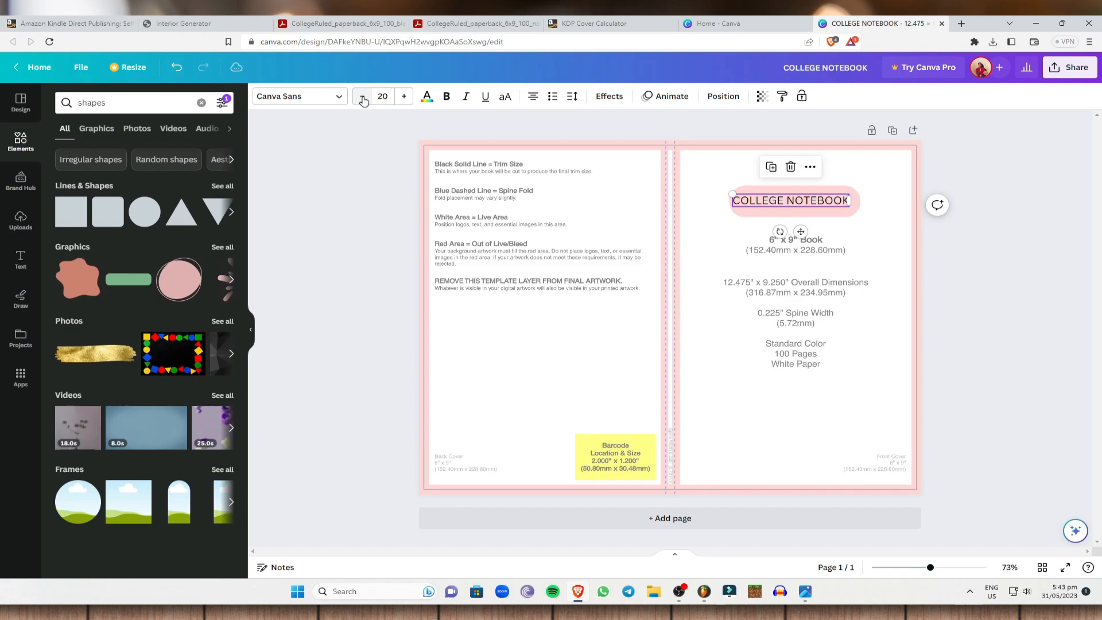
left_click(863, 208)
left_click_drag(805, 198, 809, 199)
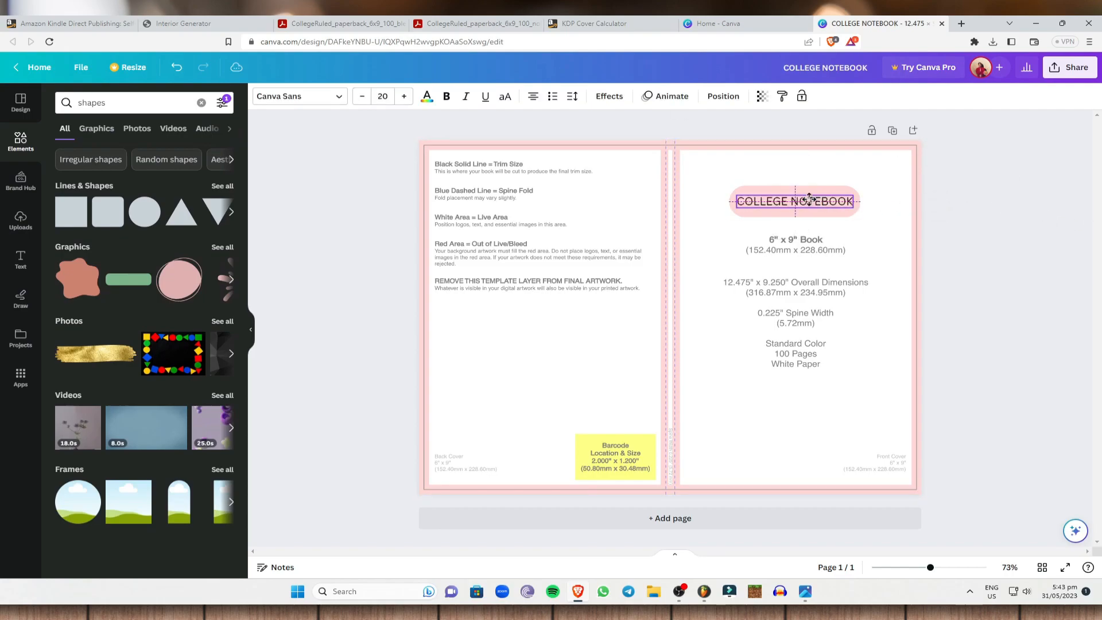
left_click(1014, 255)
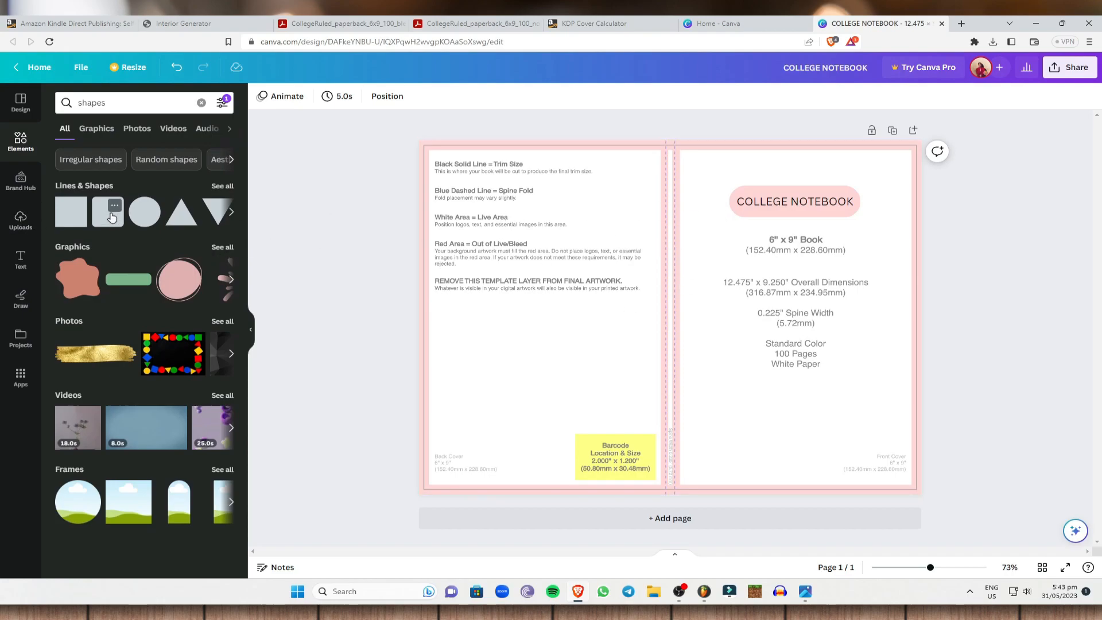
- Search the graphics elements for "pencil" and place the black-outlined yellow pencil in the middle of the front cover
left_click(21, 142)
left_click(153, 99)
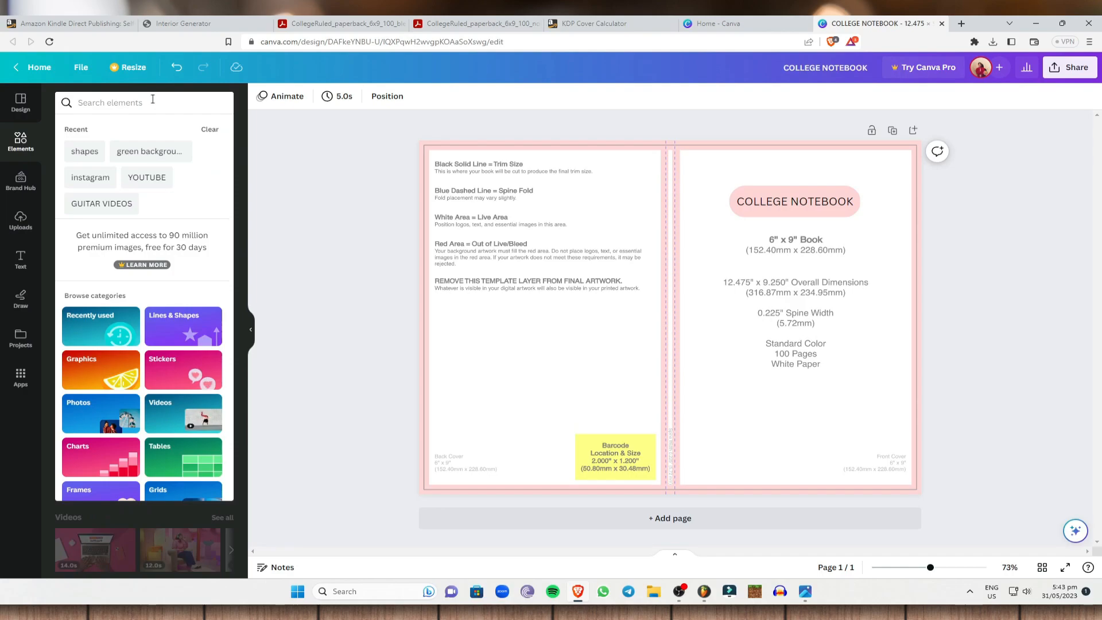
type("pencil")
key("Return")
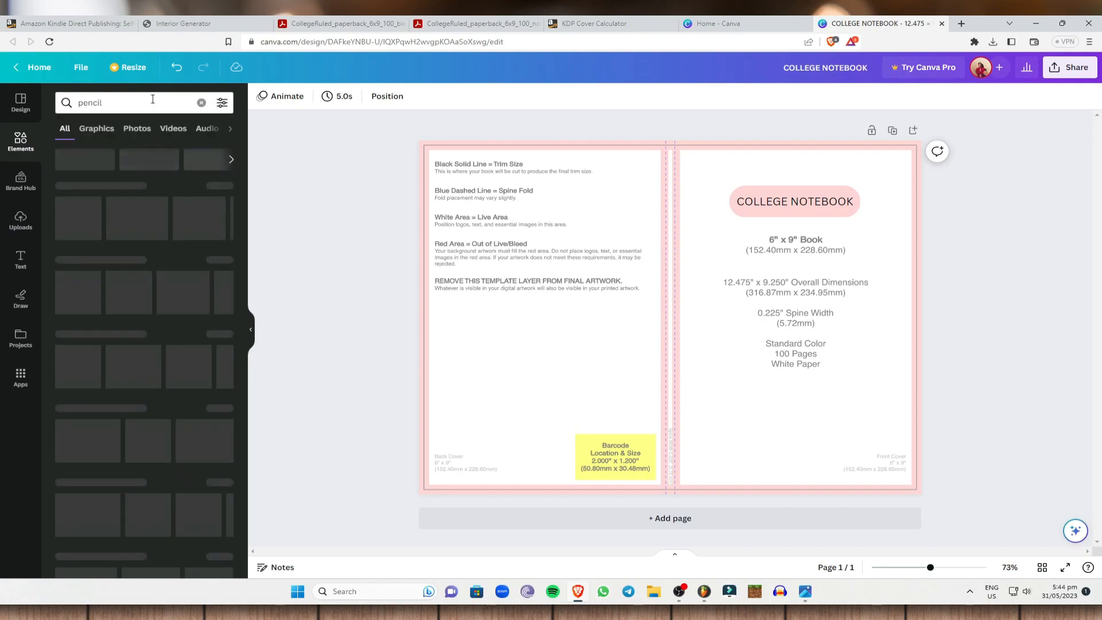
left_click(97, 128)
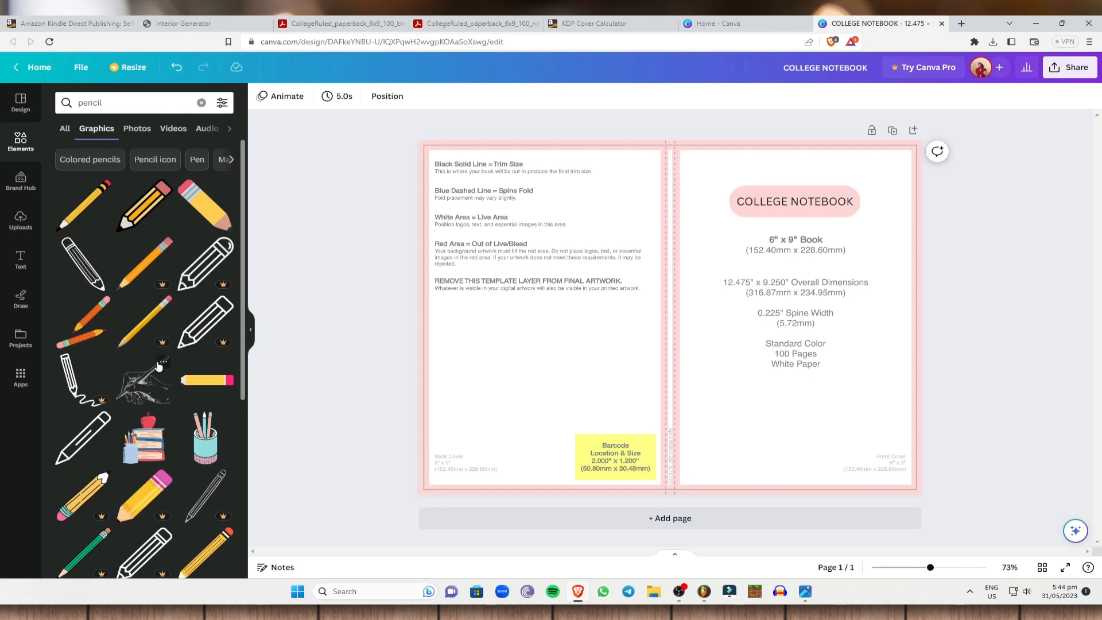
left_click(147, 210)
left_click_drag(676, 312, 799, 298)
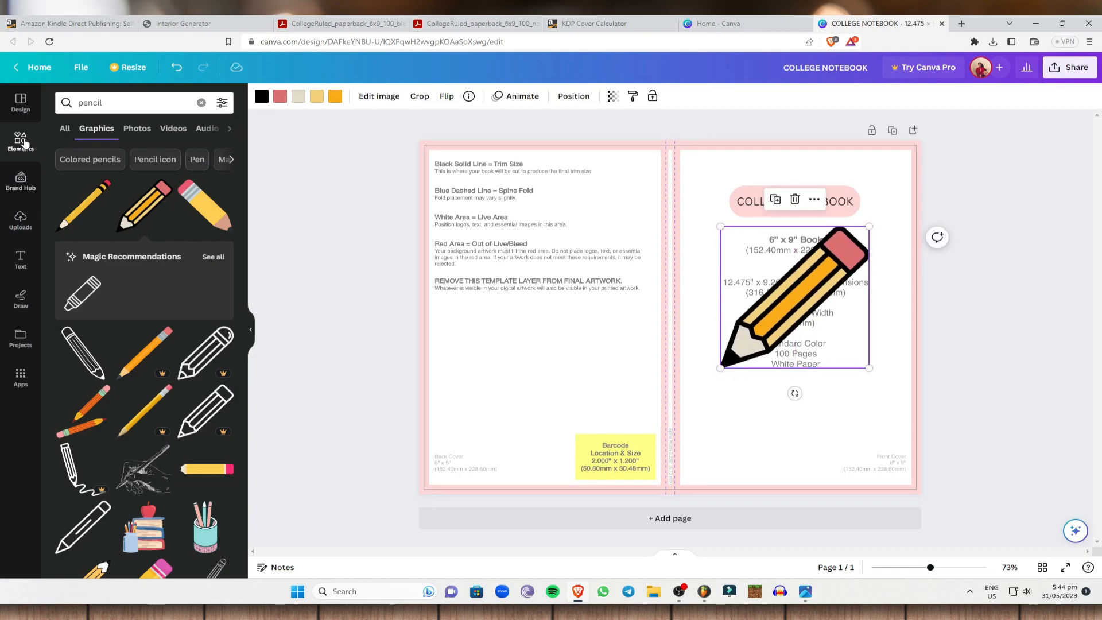
- Search the elements for "shapes", add a red rounded square and enlarge it to cover the pencil on the front cover
left_click(201, 103)
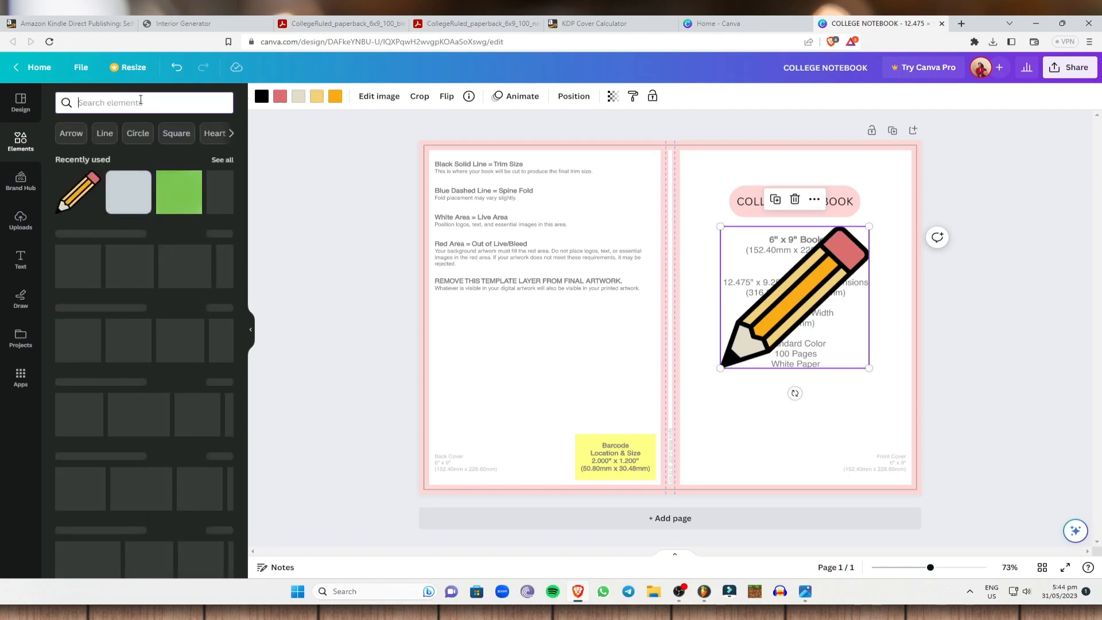
left_click(141, 101)
type("shapes")
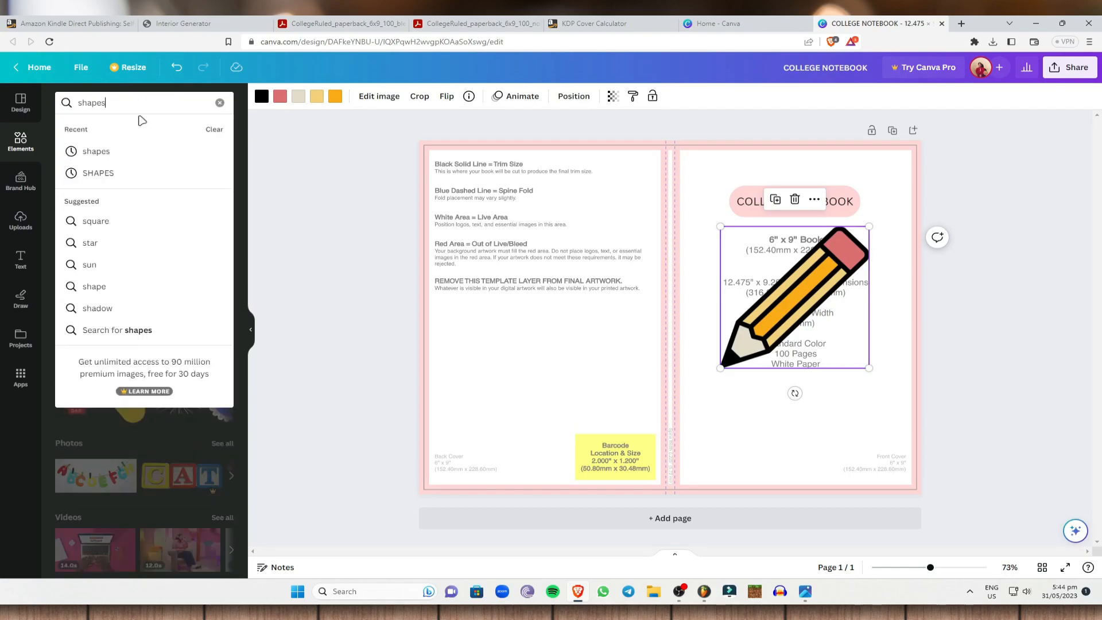
key("Return")
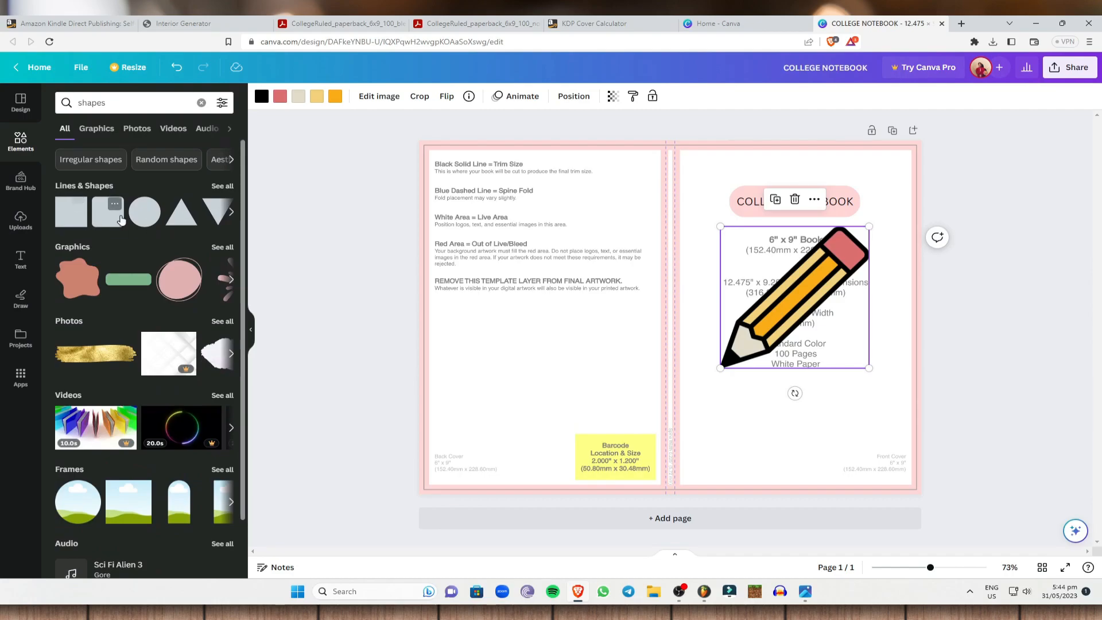
left_click(101, 225)
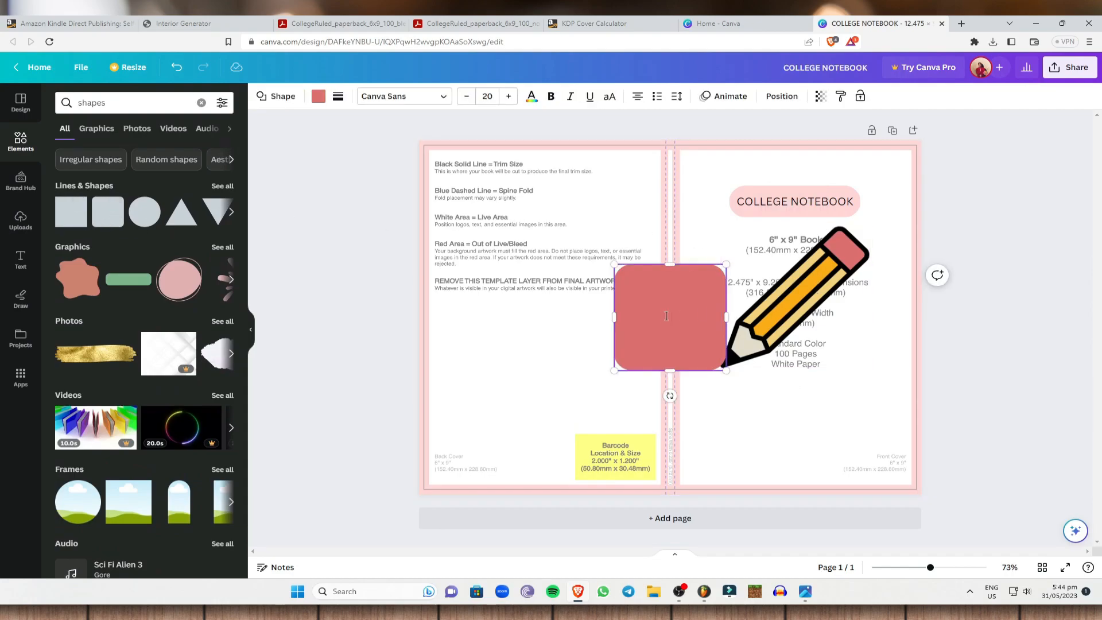
mouse_move(680, 300)
left_mouse_down()
mouse_move(773, 257)
mouse_move(877, 281)
left_mouse_up()
mouse_move(792, 328)
left_mouse_down()
mouse_move(795, 376)
mouse_move(808, 330)
mouse_move(802, 338)
left_mouse_up()
- Send the red rounded square one layer backward so it sits behind the pencil
right_click(798, 340)
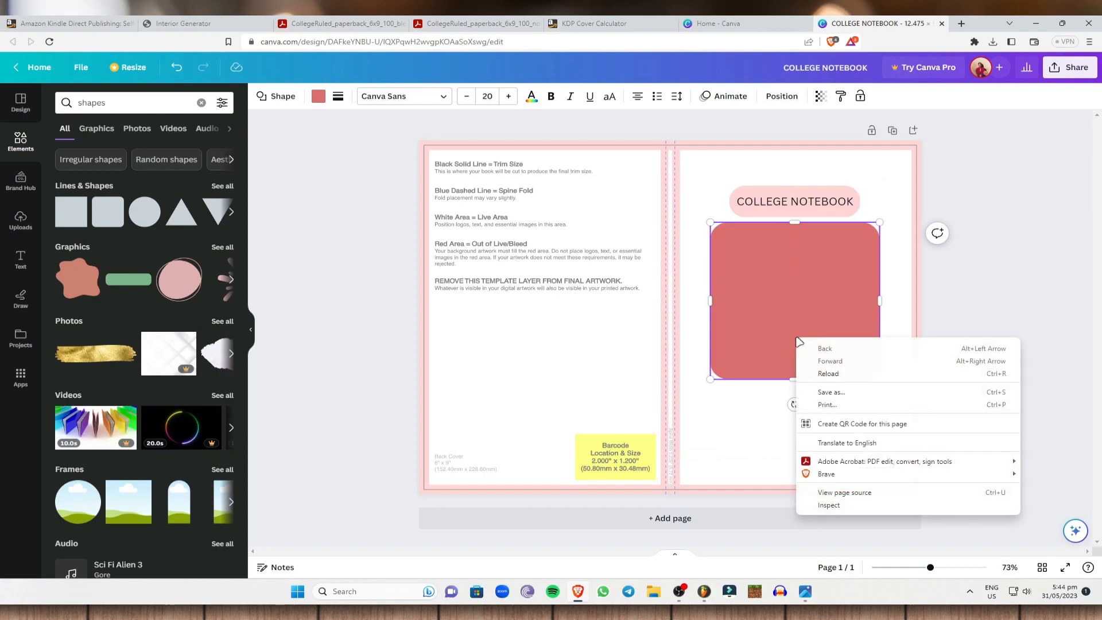
left_click(791, 332)
right_click(746, 257)
left_click(892, 231)
left_click(824, 240)
right_click(825, 240)
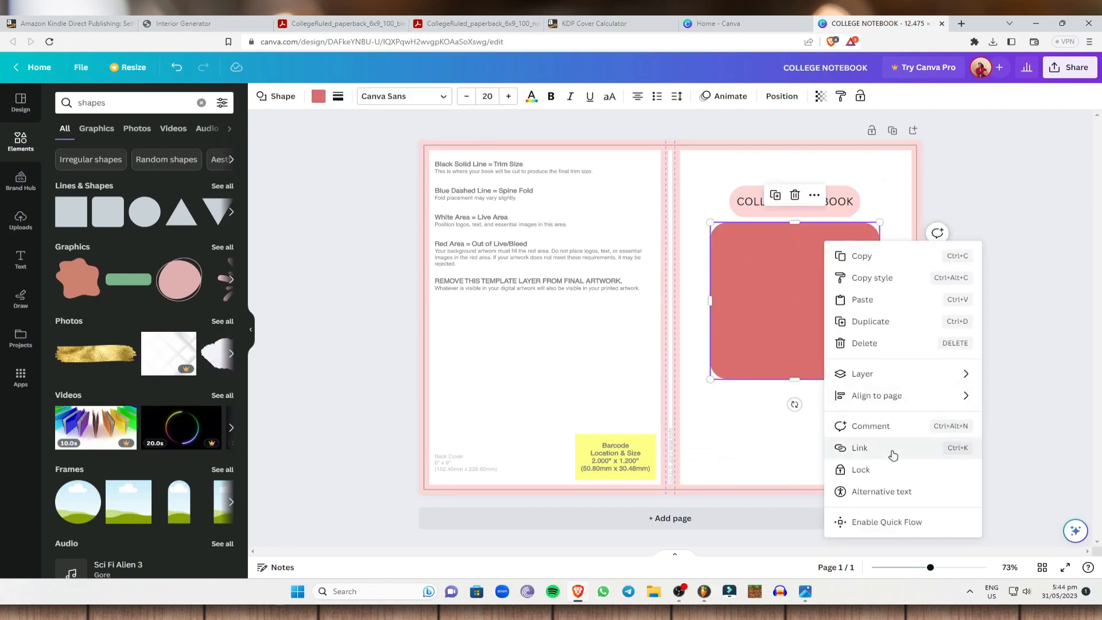
mouse_move(904, 384)
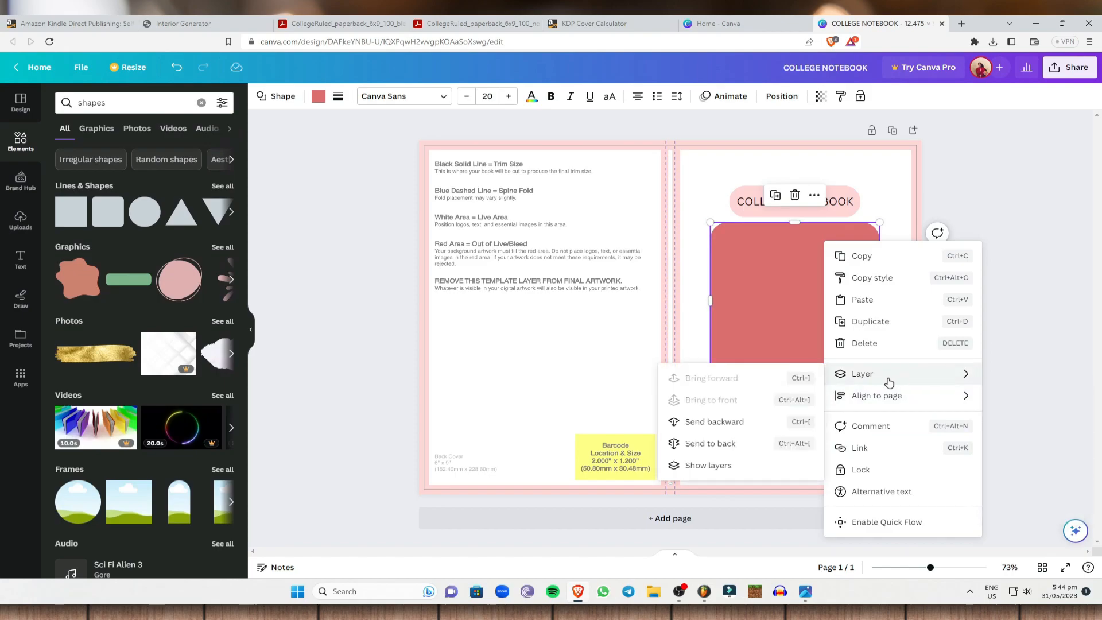
left_click(741, 425)
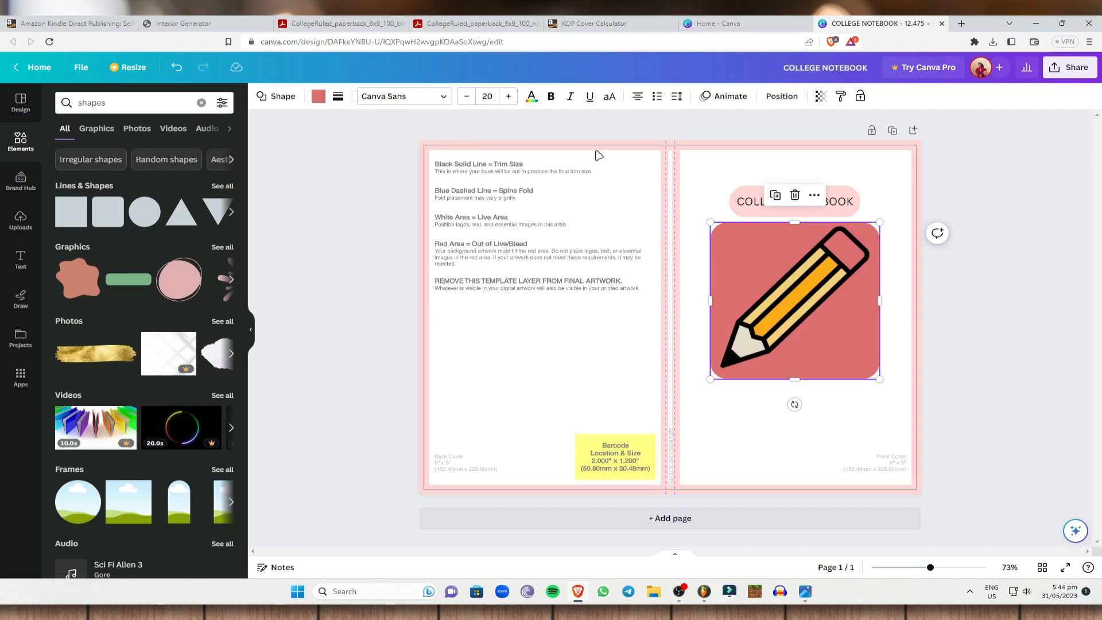
left_click(760, 255)
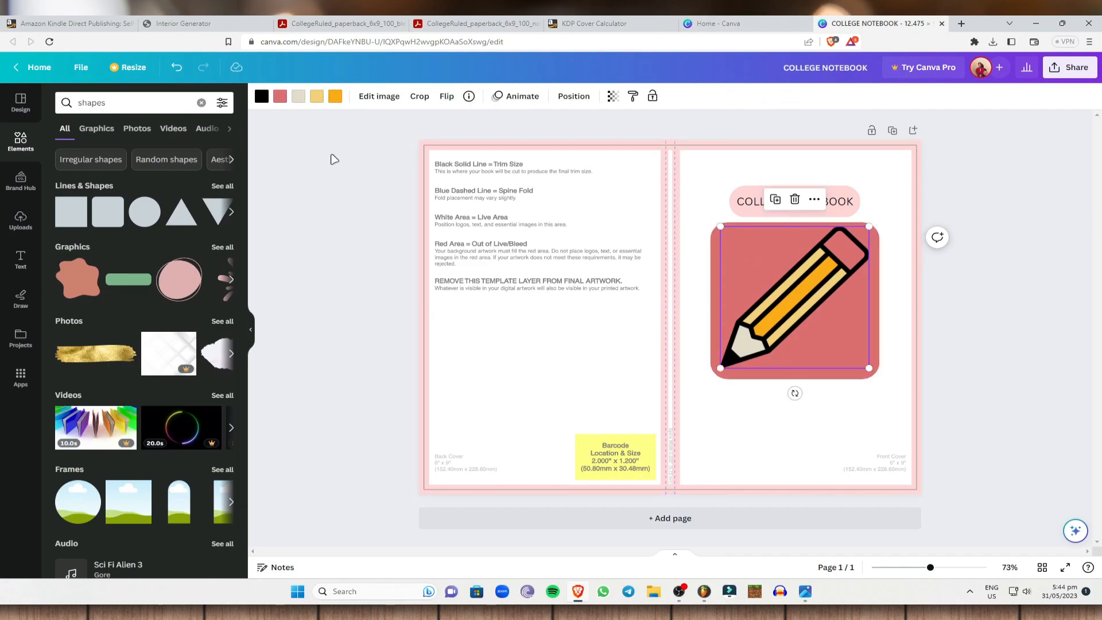
- Add another red rounded shape, flatten and widen it into a pill-shaped bar, and place it below the pencil square
left_click(103, 219)
mouse_move(687, 332)
left_mouse_down()
mouse_move(731, 457)
mouse_move(719, 411)
left_mouse_up()
left_click(655, 342)
left_click(712, 397)
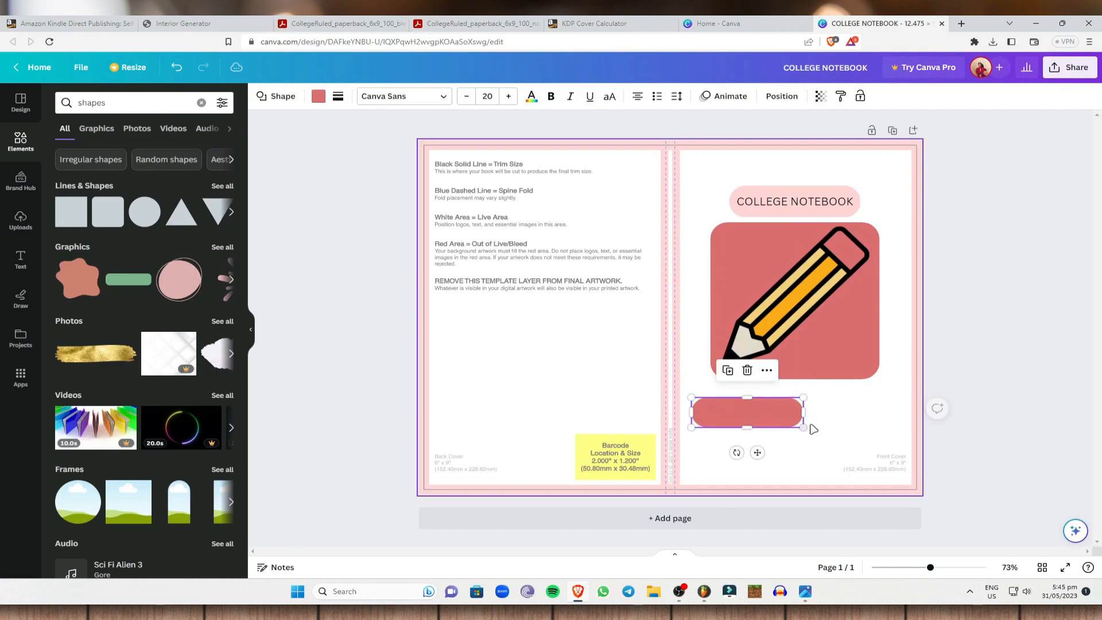
left_click_drag(803, 412, 899, 413)
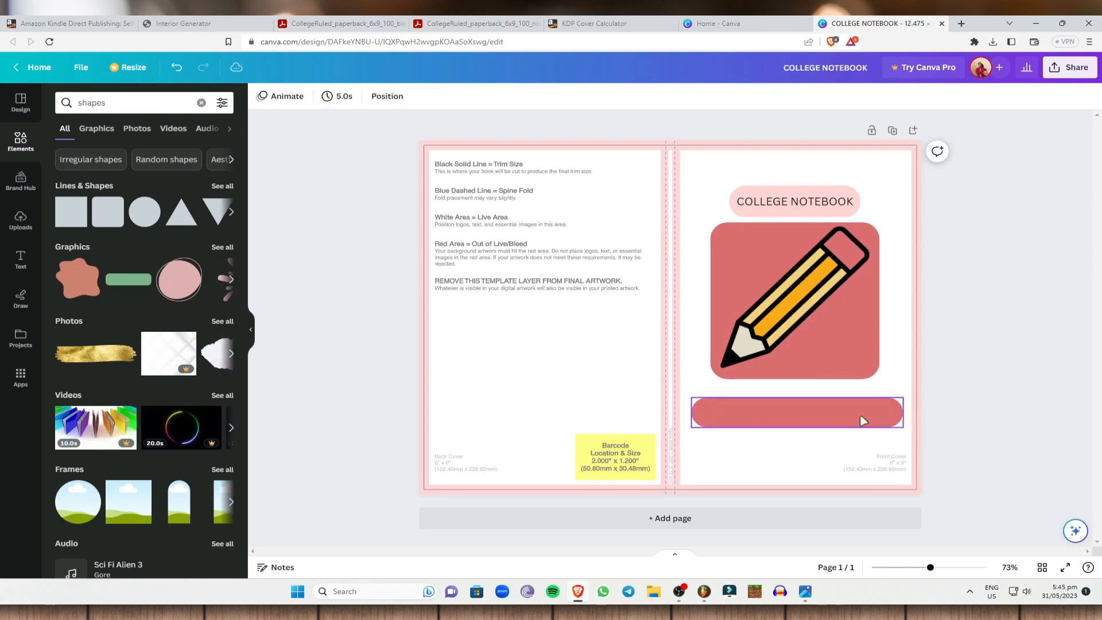
- Copy the red bar, place the copy directly beneath the original, and nudge the pencil slightly down within its square
right_click(869, 411)
left_click(877, 317)
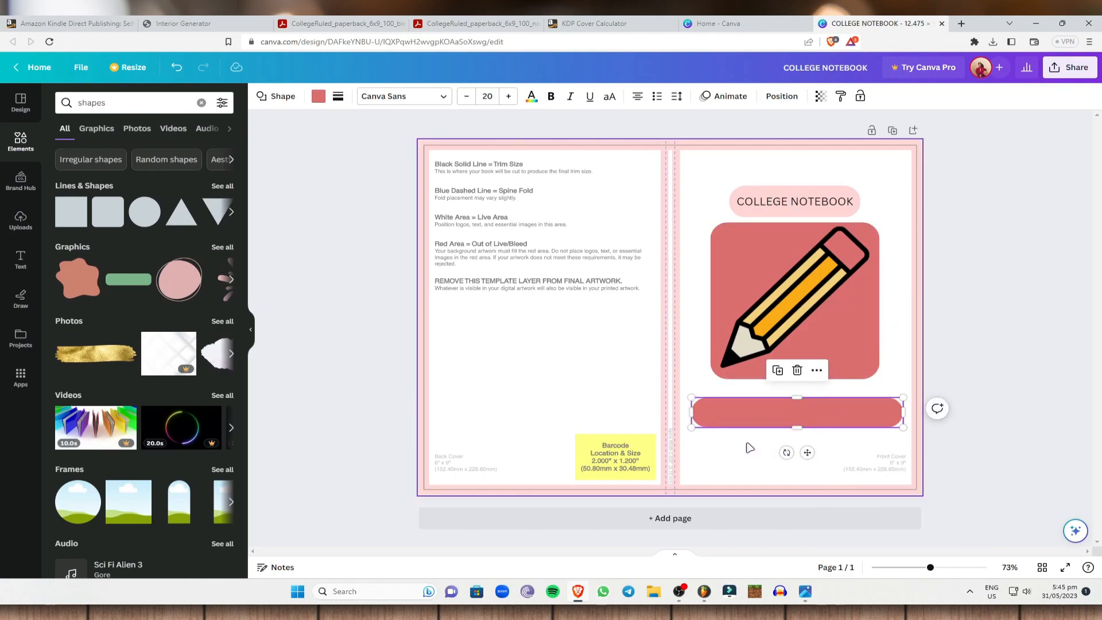
right_click(815, 396)
left_click(803, 439)
left_click_drag(810, 428, 803, 461)
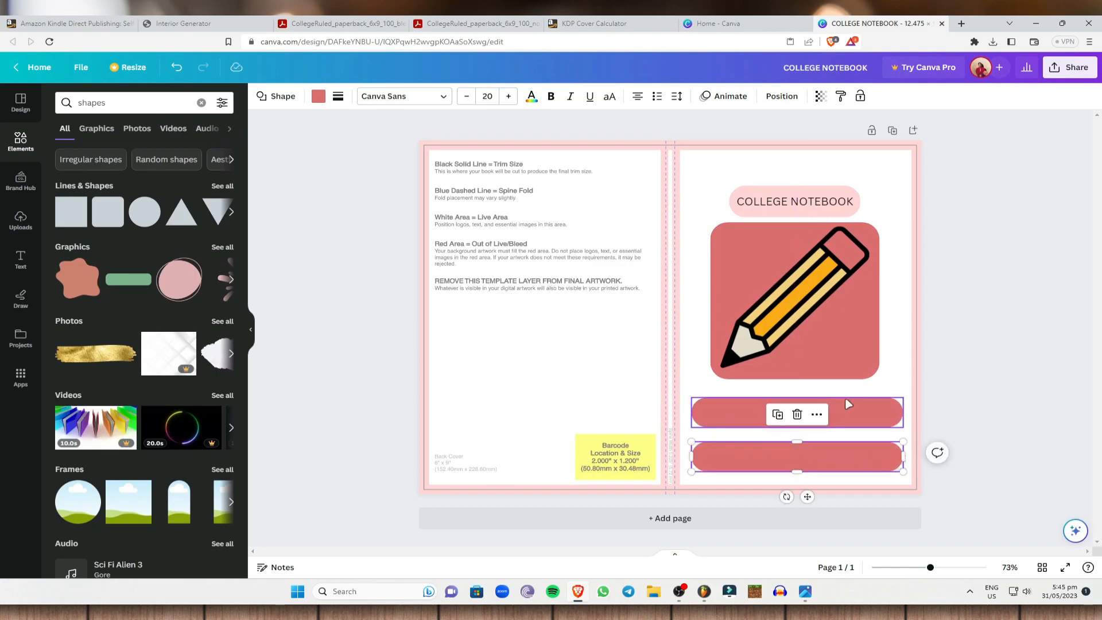
left_click(818, 357)
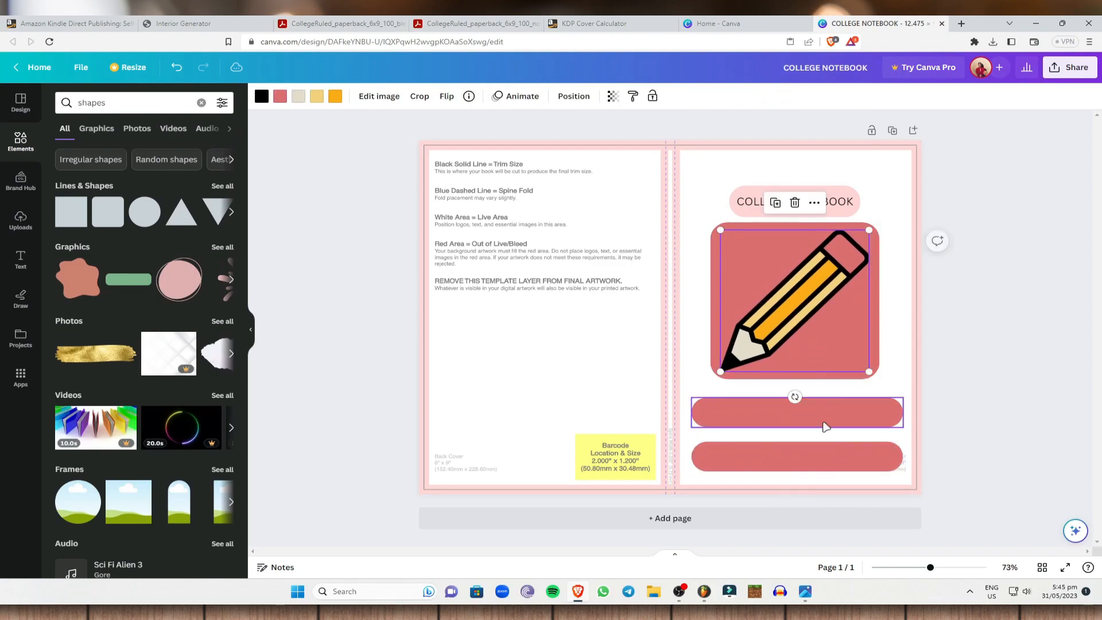
- Label the upper red bar "NAME" and left-align the text
left_click(797, 412)
left_click(797, 412)
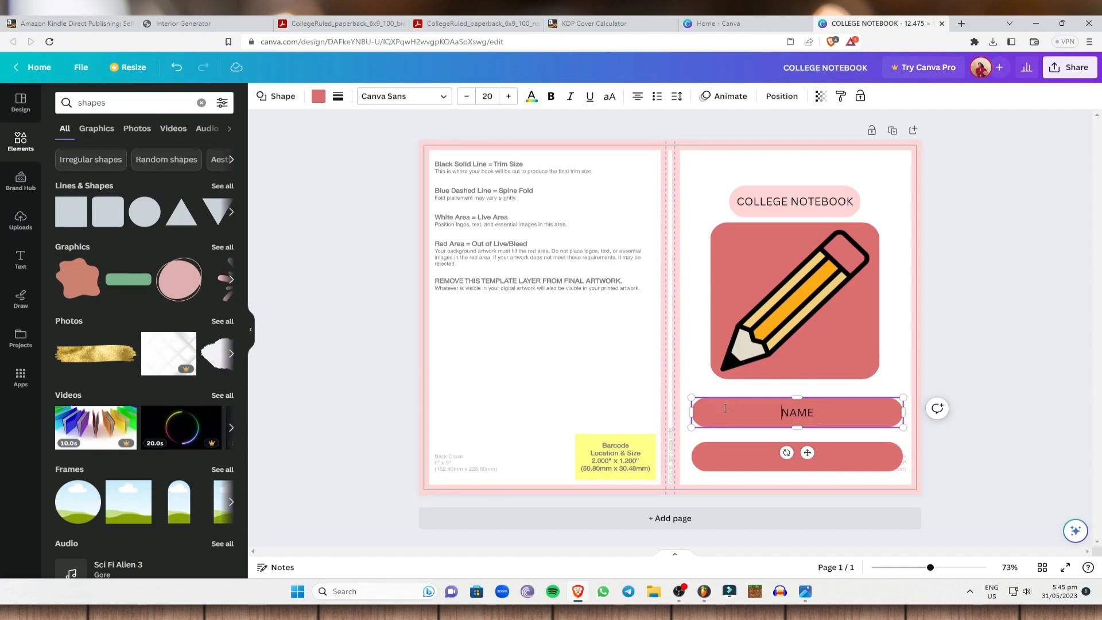
left_click(636, 98)
mouse_move(904, 413)
left_mouse_down()
mouse_move(737, 411)
mouse_move(903, 414)
left_mouse_up()
left_click(694, 411)
left_click(1007, 364)
- Label the lower red bar "SUBJECT:" with left-aligned text, and add a colon to the upper bar's "NAME" label
left_click(721, 470)
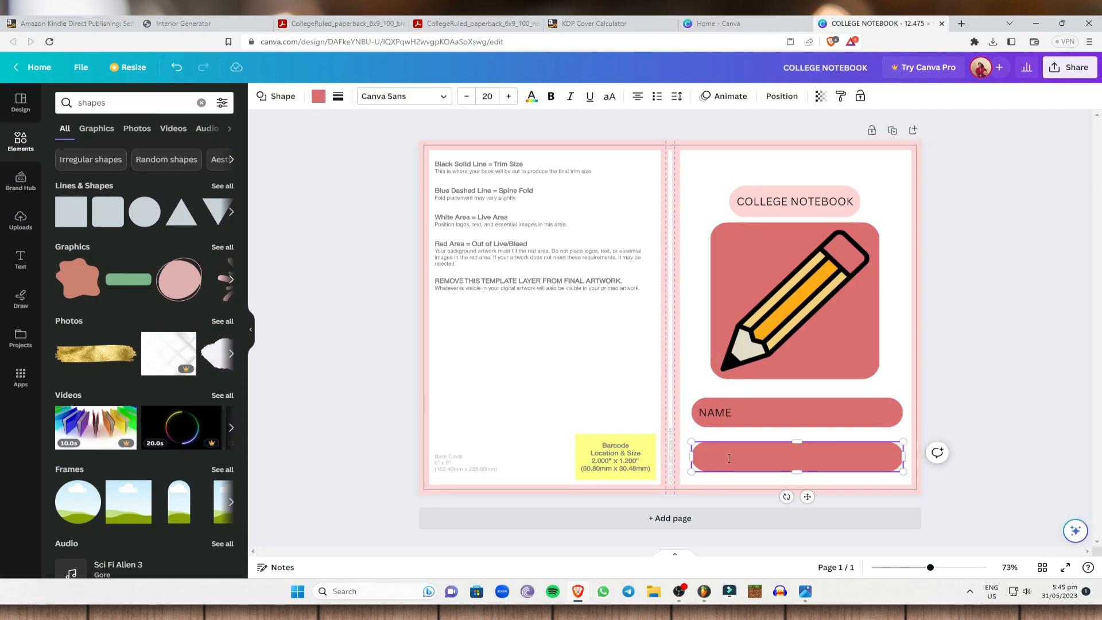
type("SUBJECT")
left_click(740, 413)
left_click(731, 412)
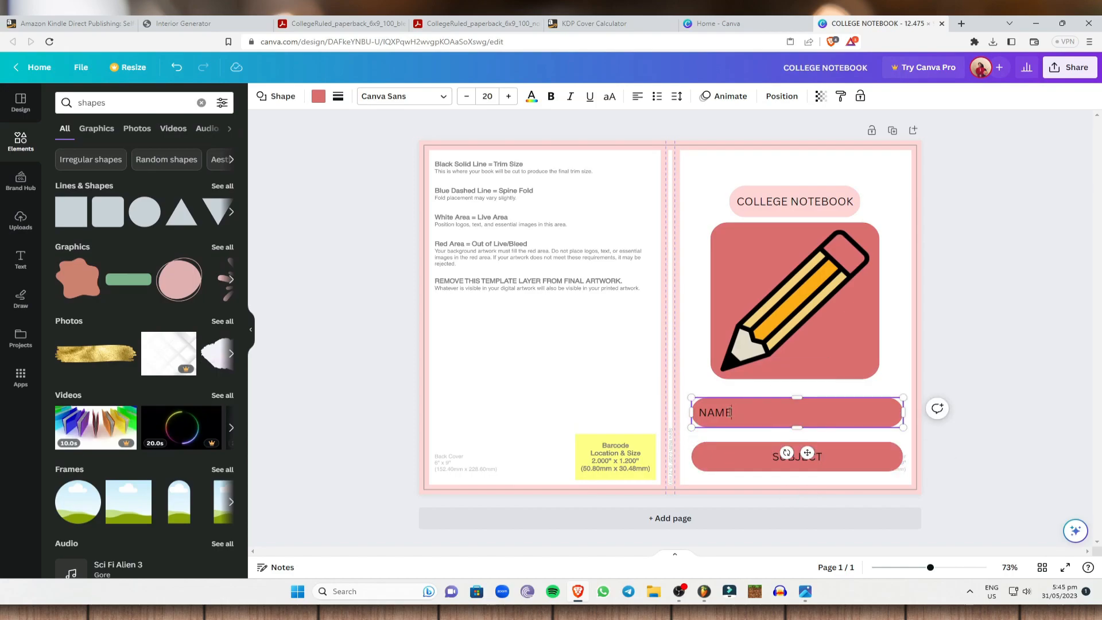
left_click(818, 453)
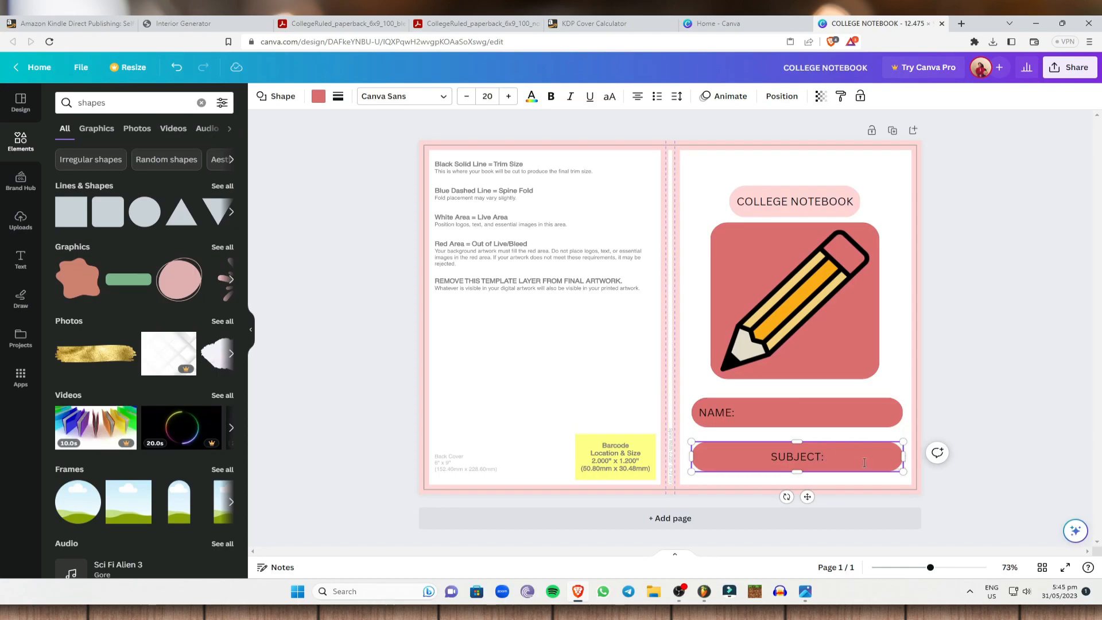
left_click(639, 97)
left_click(1054, 342)
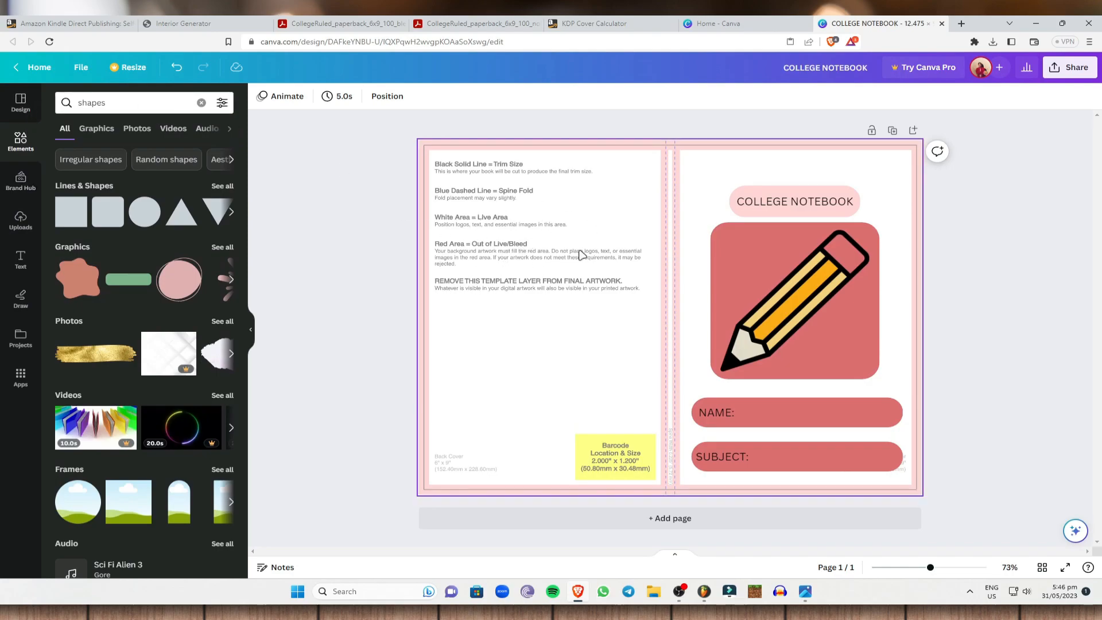
- Search the design templates for "SCHOOL LOGO"
left_click(21, 102)
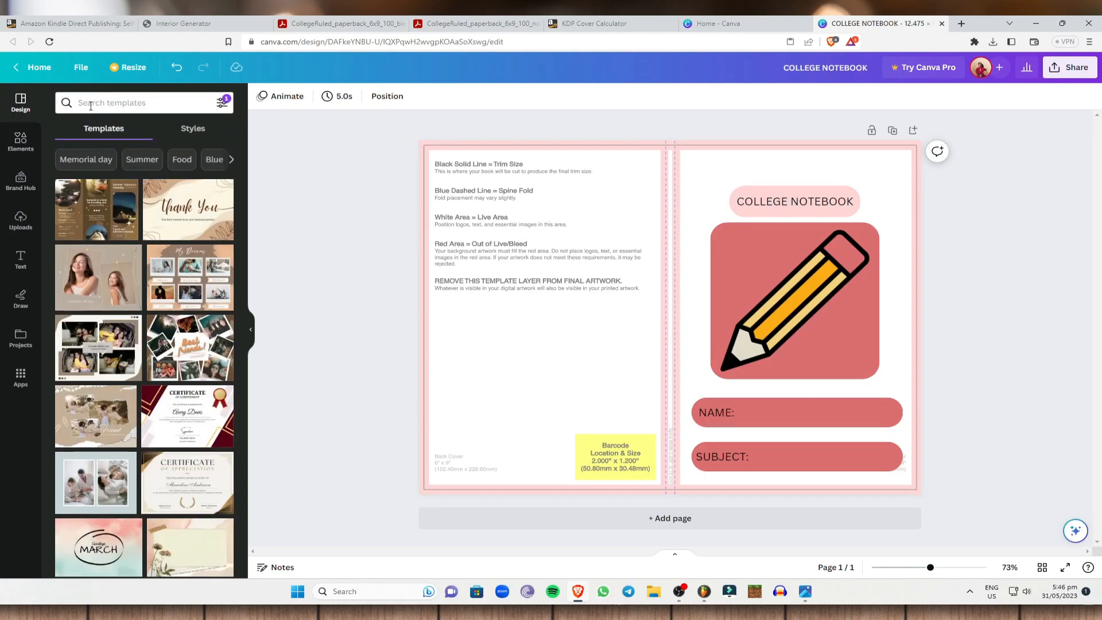
left_click(91, 104)
type("SCHOOL L")
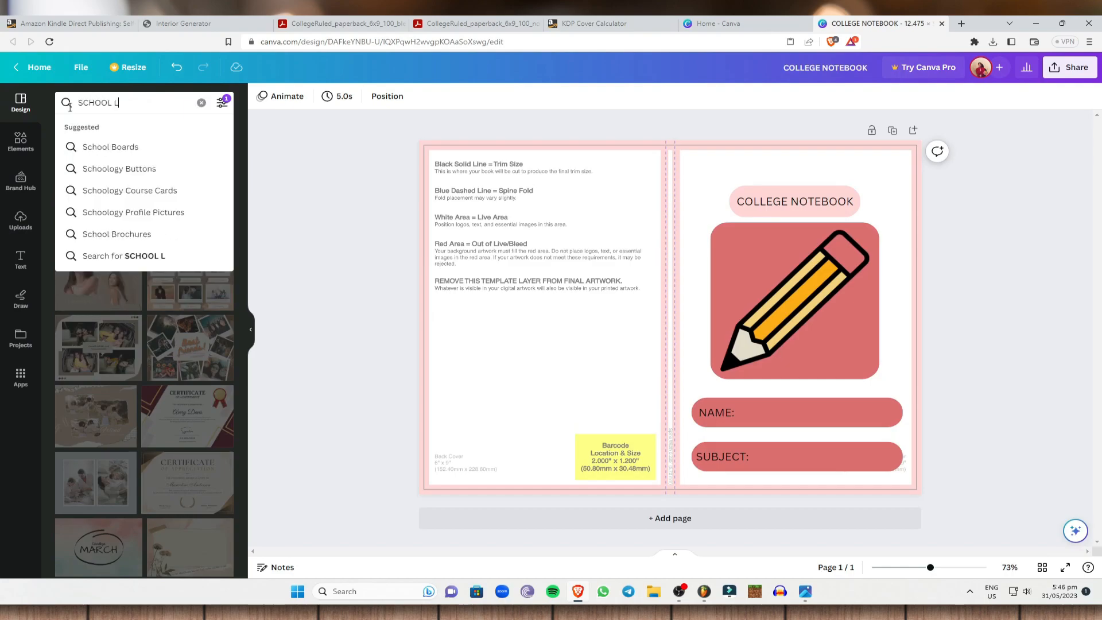
type("OGO")
key("Return")
- Search the graphics elements for "school" and place the orange school building on the upper half of the back cover
left_click(23, 140)
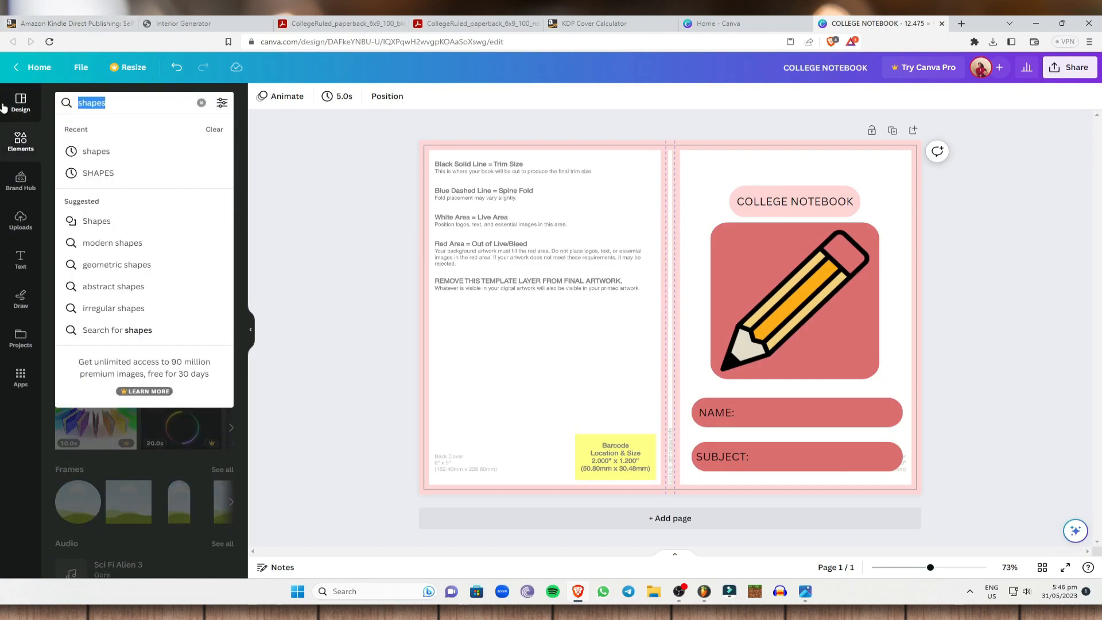
type("school")
key("Return")
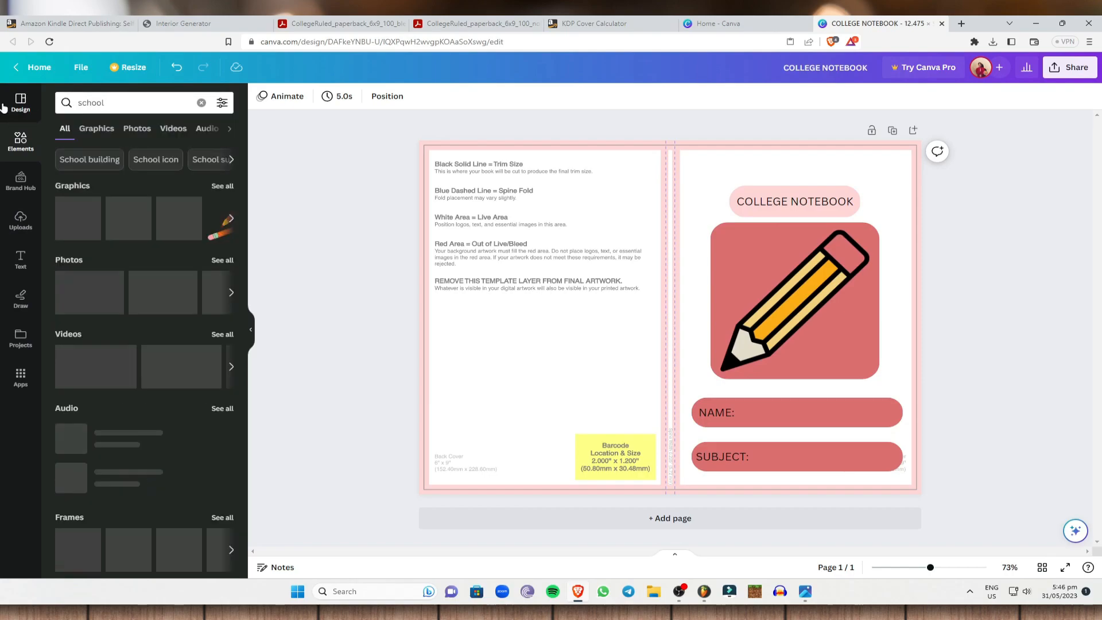
left_click(115, 135)
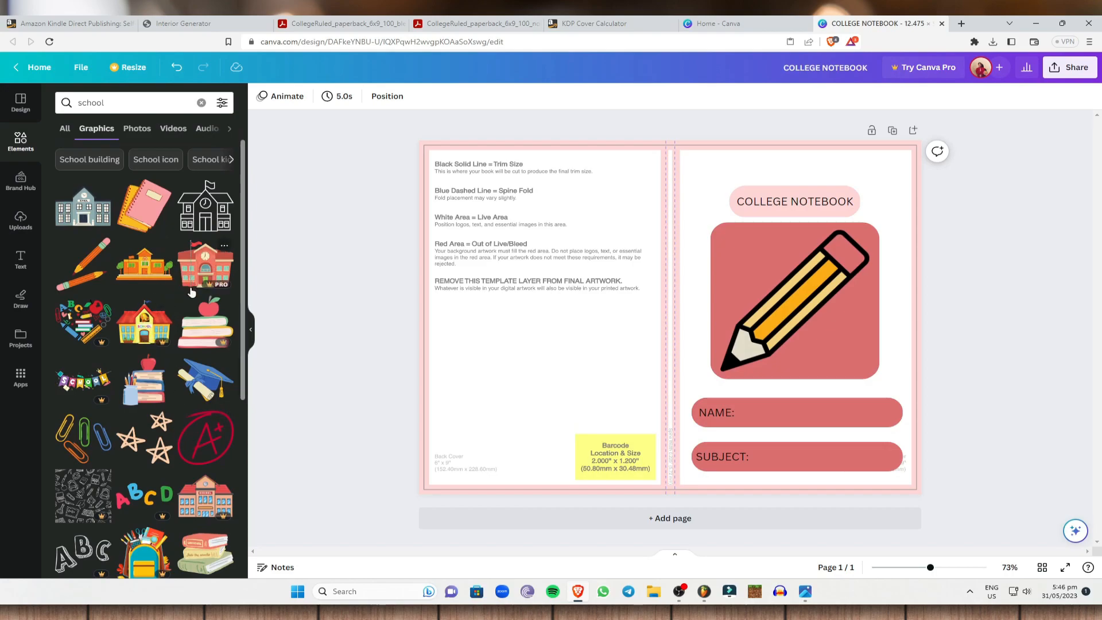
left_click(137, 274)
left_click_drag(682, 306, 558, 249)
left_click(615, 353)
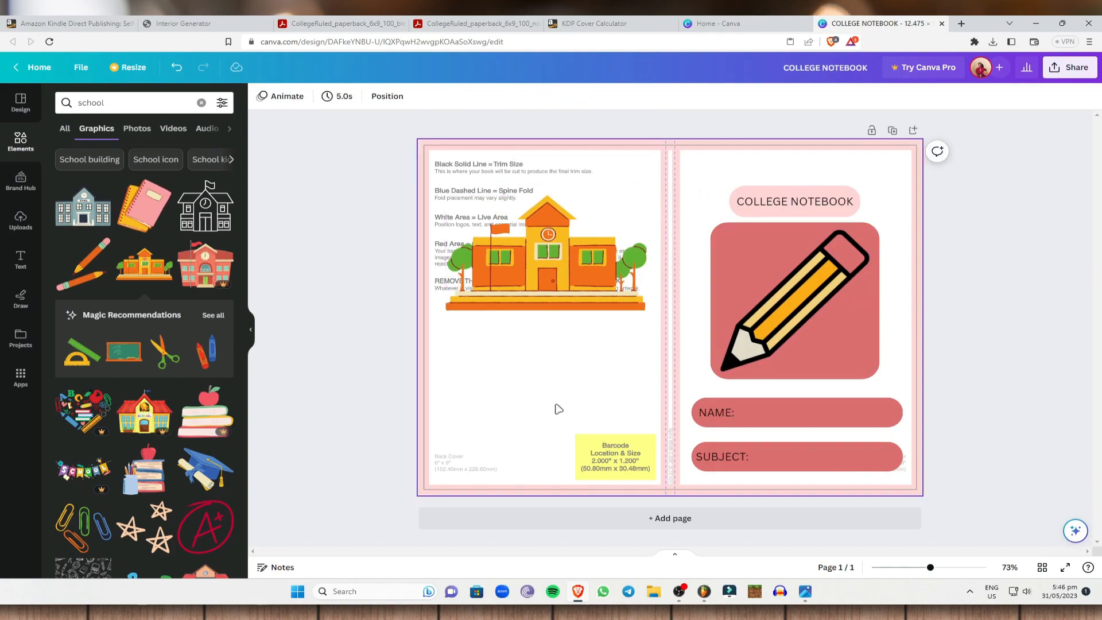
- Add a text box and place it below the school building on the back cover
left_click(21, 259)
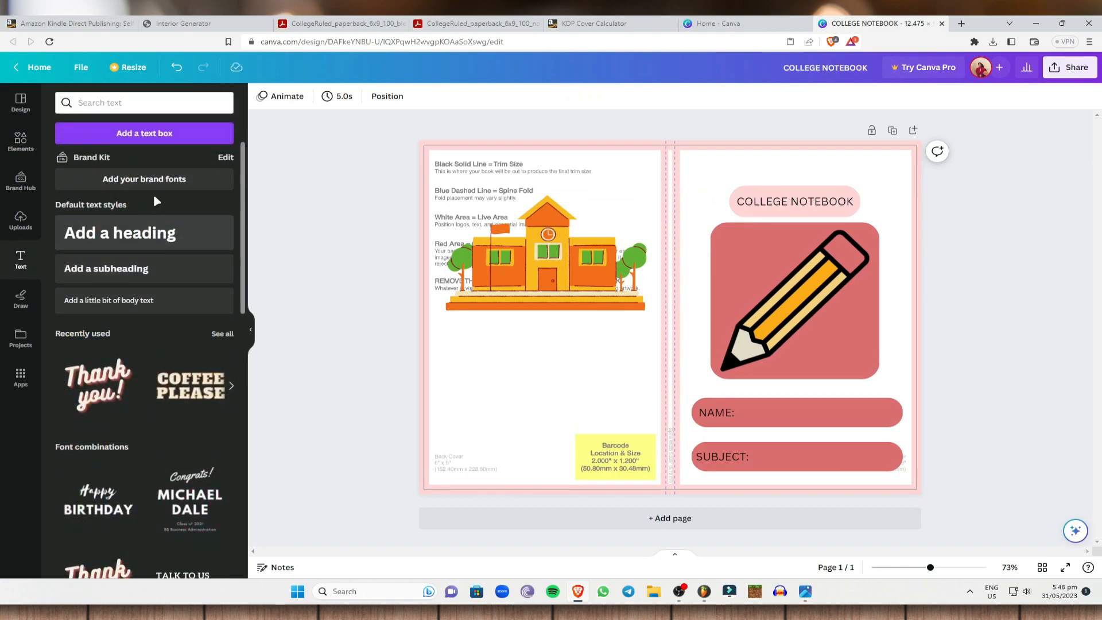
left_click(148, 131)
left_click_drag(684, 313, 540, 393)
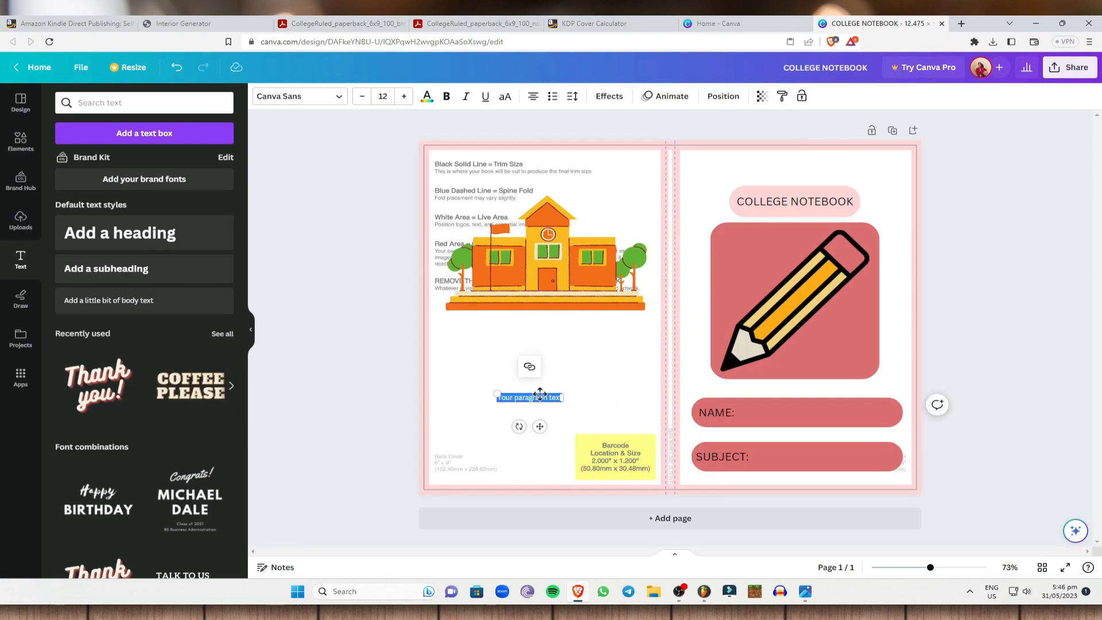
- Search Google in a new tab for "vision mission of a school" and copy the featured snippet's paragraph
left_click(961, 23)
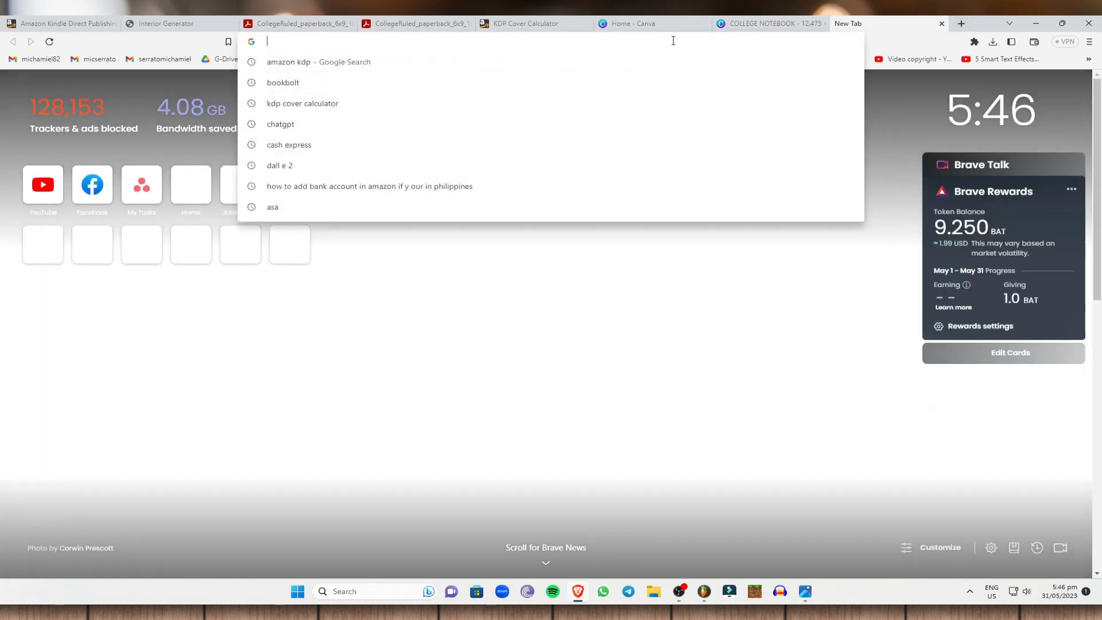
type("vision mission of a school")
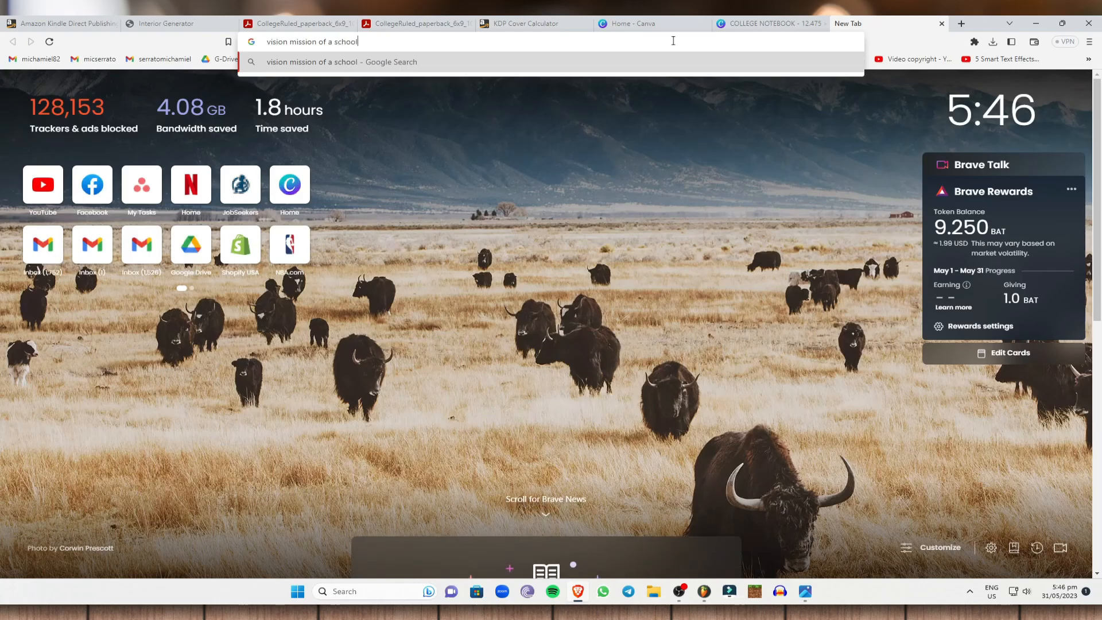
key("Return")
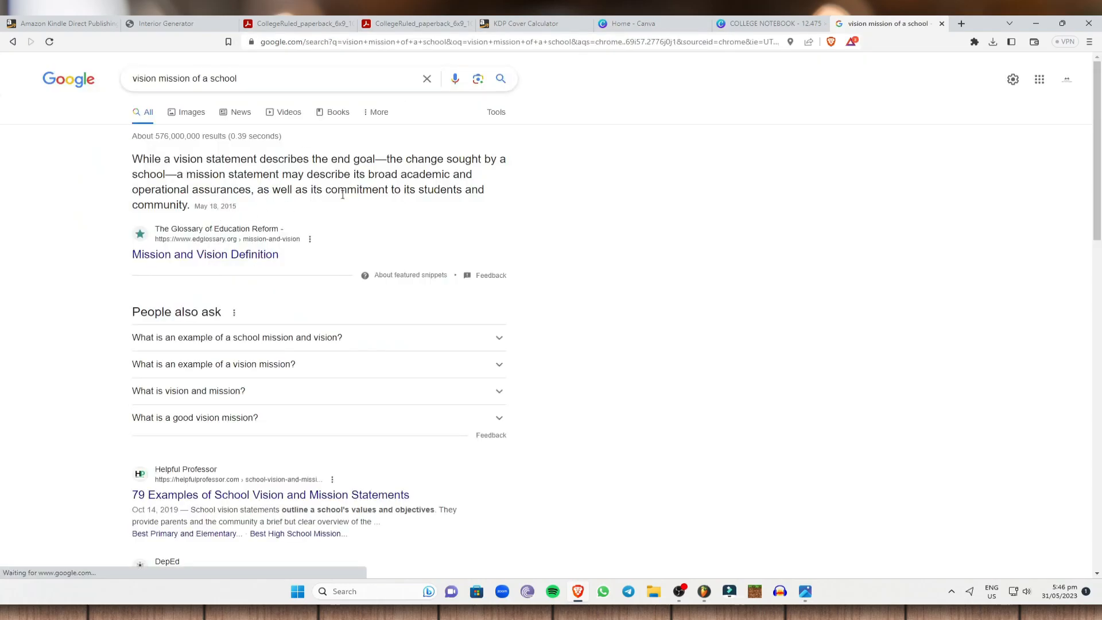
left_click_drag(132, 159, 195, 212)
right_click(181, 173)
left_click(228, 186)
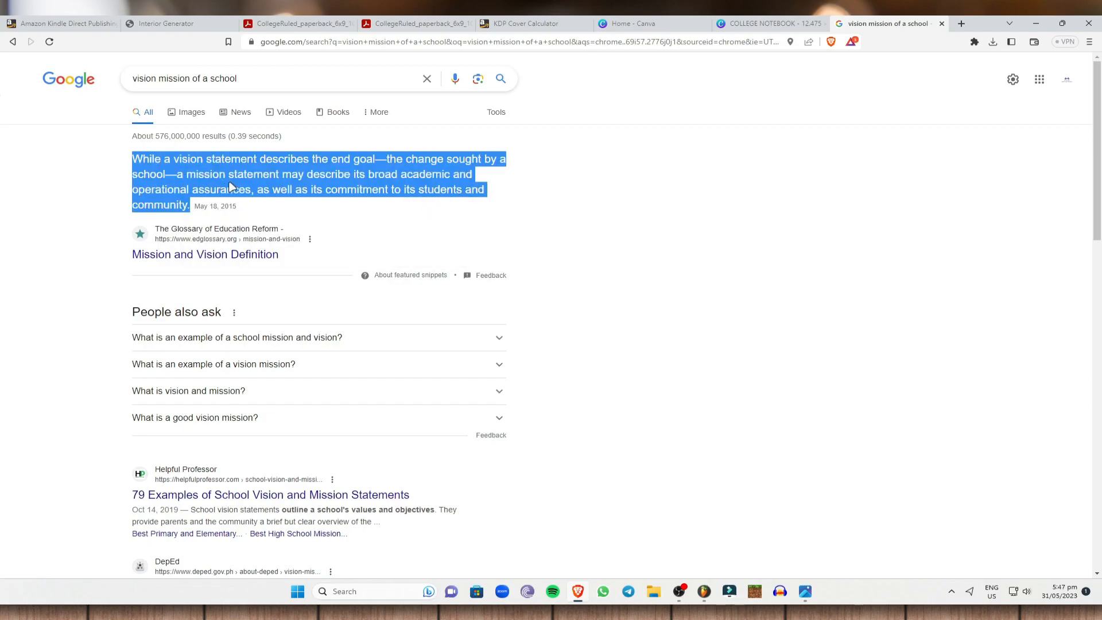
- Return to the Canva cover design and replace the placeholder text below the school building with the copied vision and mission paragraph
left_click(778, 19)
left_click(550, 398)
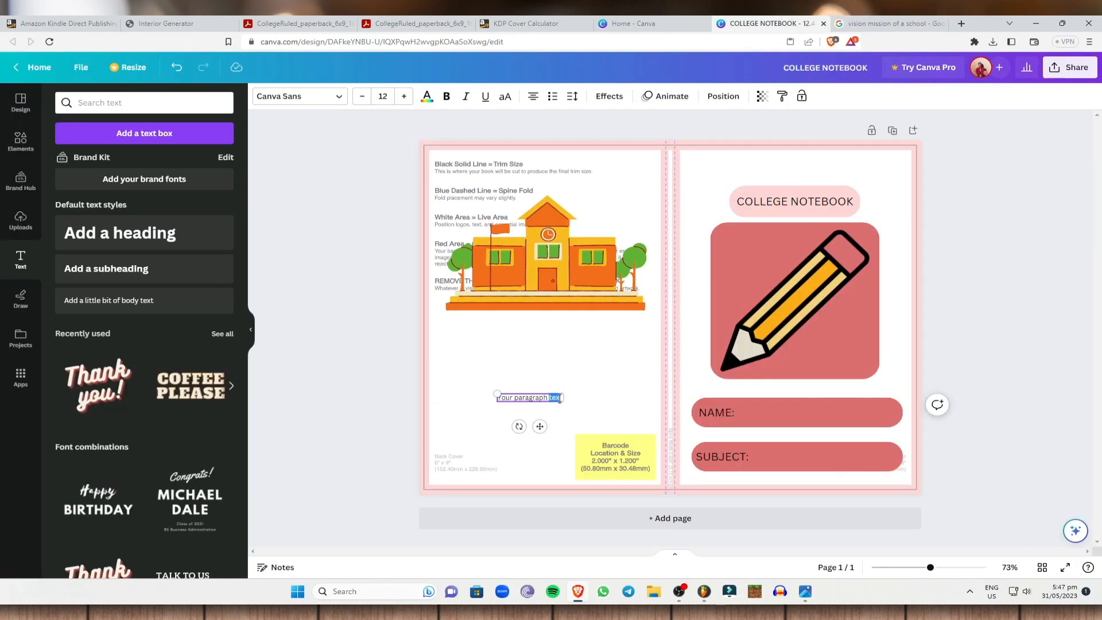
key("BackSpace")
key("BackSpace")
key("BackSpace")
key("BackSpace")
key("BackSpace")
key("BackSpace")
key("BackSpace")
key("BackSpace")
key("BackSpace")
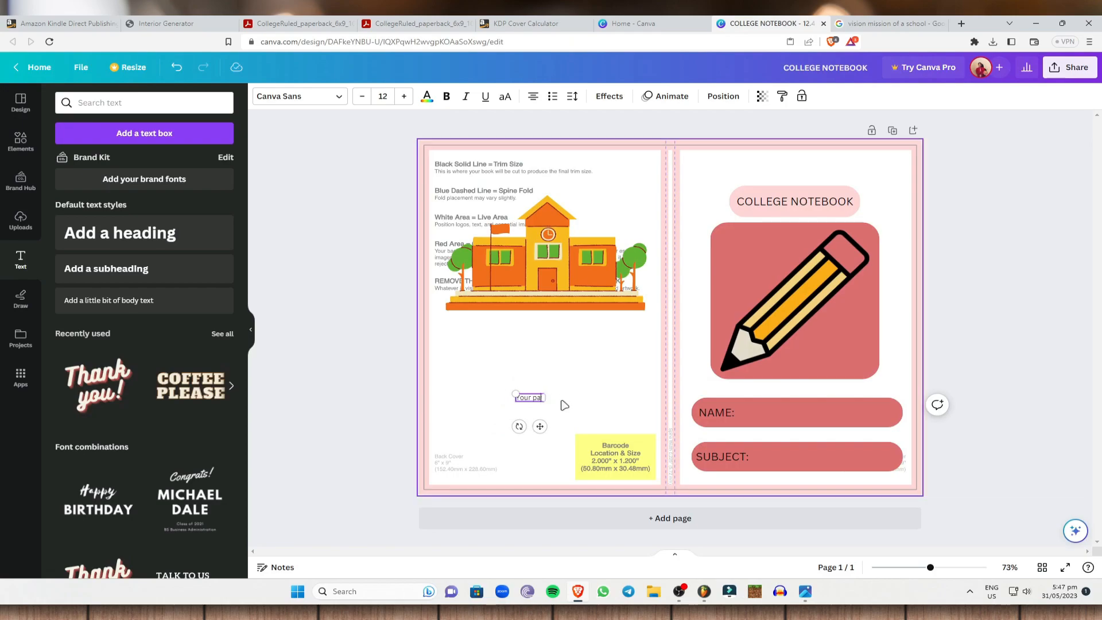
key("BackSpace")
key("BackSpace")
key("BackSpace")
key("BackSpace")
key("BackSpace")
key("BackSpace")
key("BackSpace")
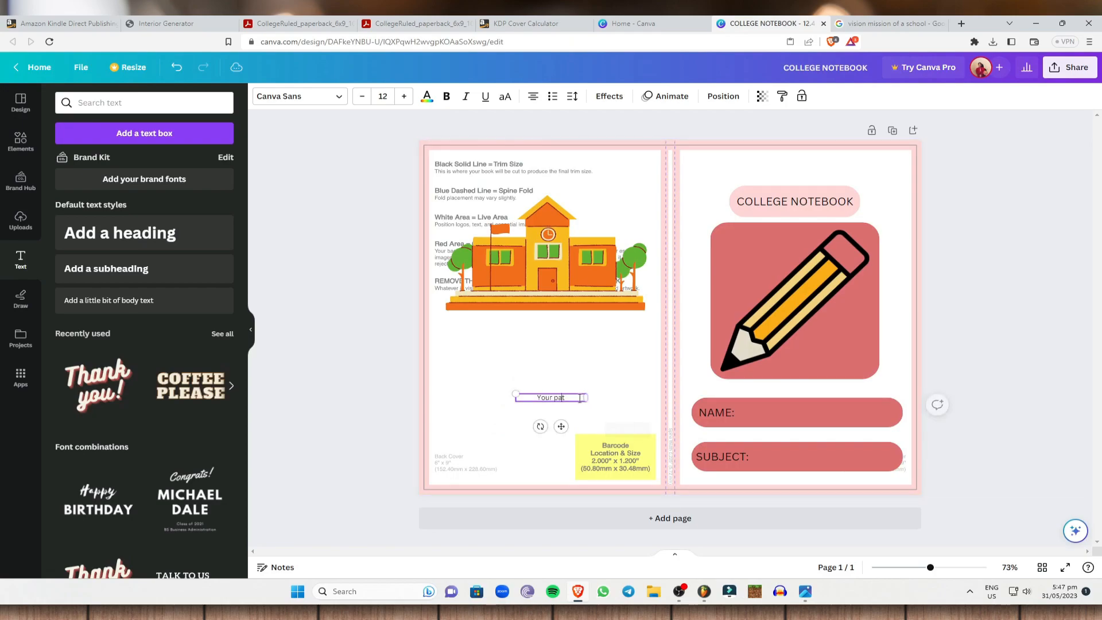
right_click(538, 395)
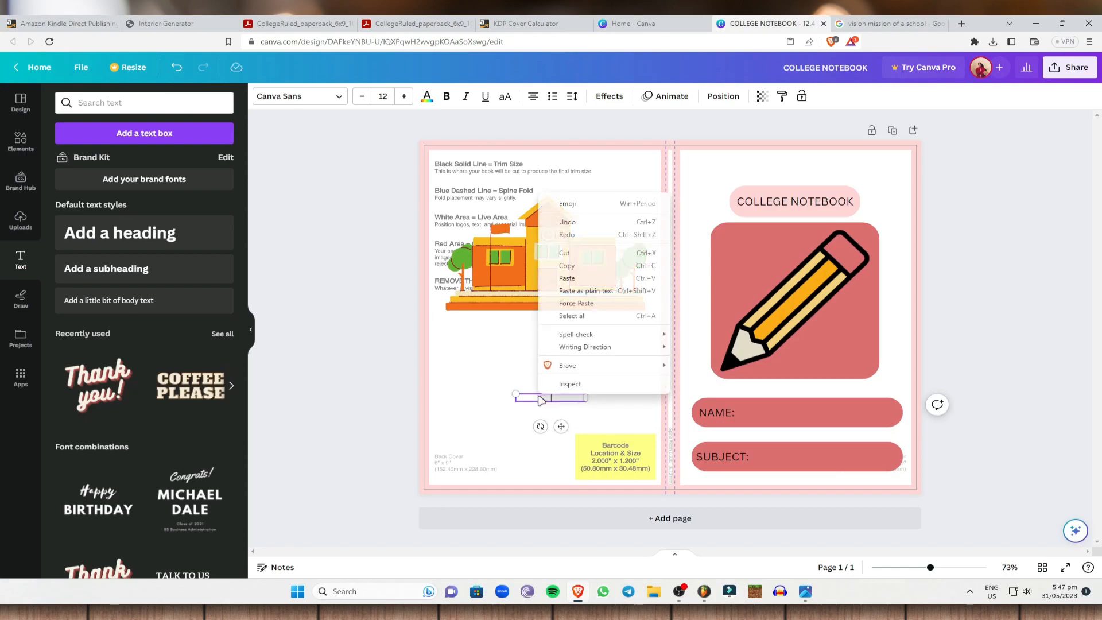
left_click(594, 280)
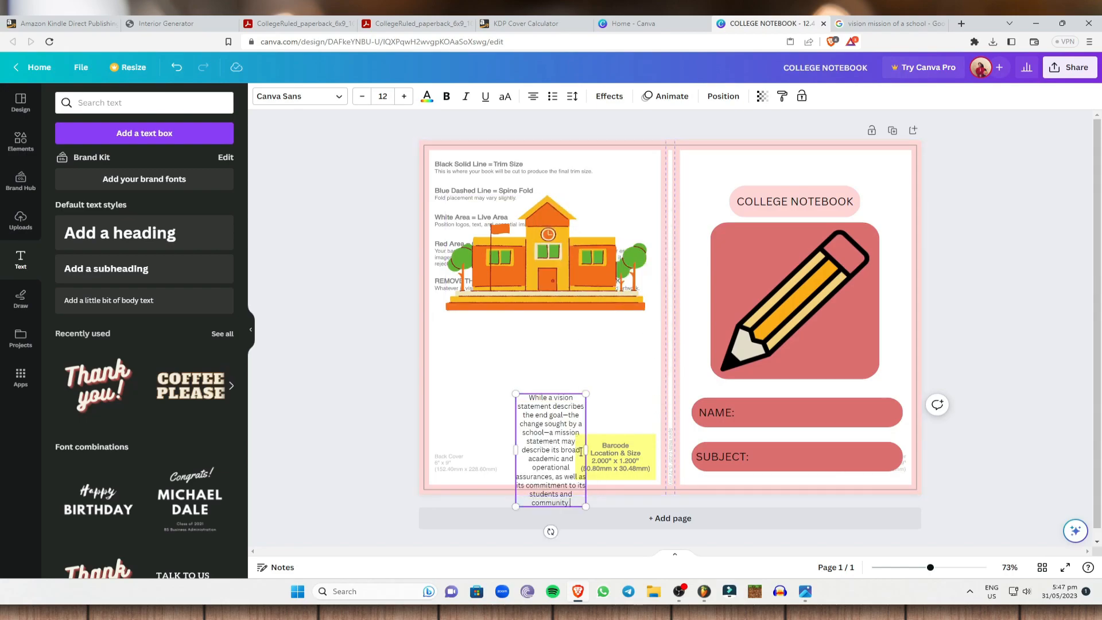
- Widen the paragraph's text box, scale it to font size 16.5 and position it across the back cover below the school building
left_click_drag(587, 448, 680, 447)
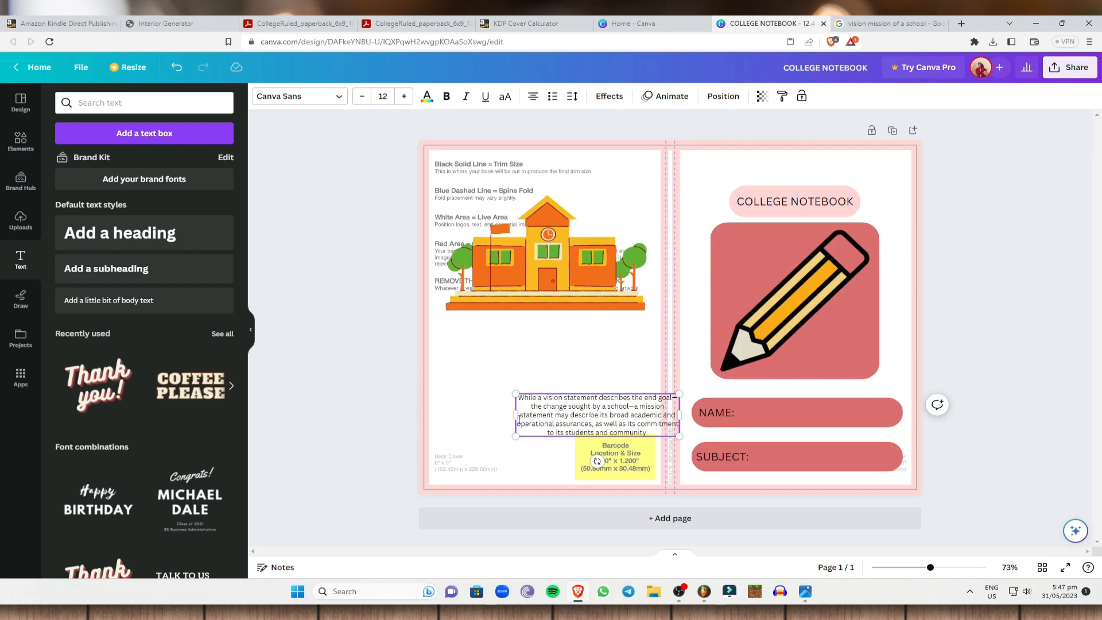
left_click_drag(590, 394, 517, 379)
left_click_drag(607, 420, 671, 437)
left_click_drag(562, 396, 551, 382)
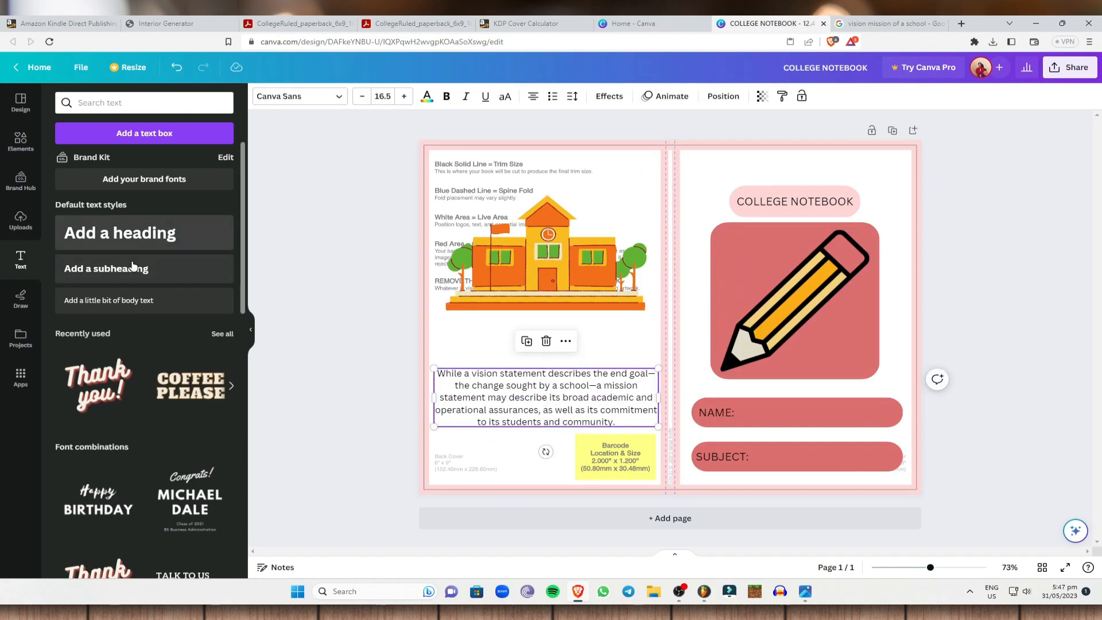
- Add the recently used rounded square to the cover and recolour it with the document's salmon pink
left_click(20, 142)
left_click(69, 128)
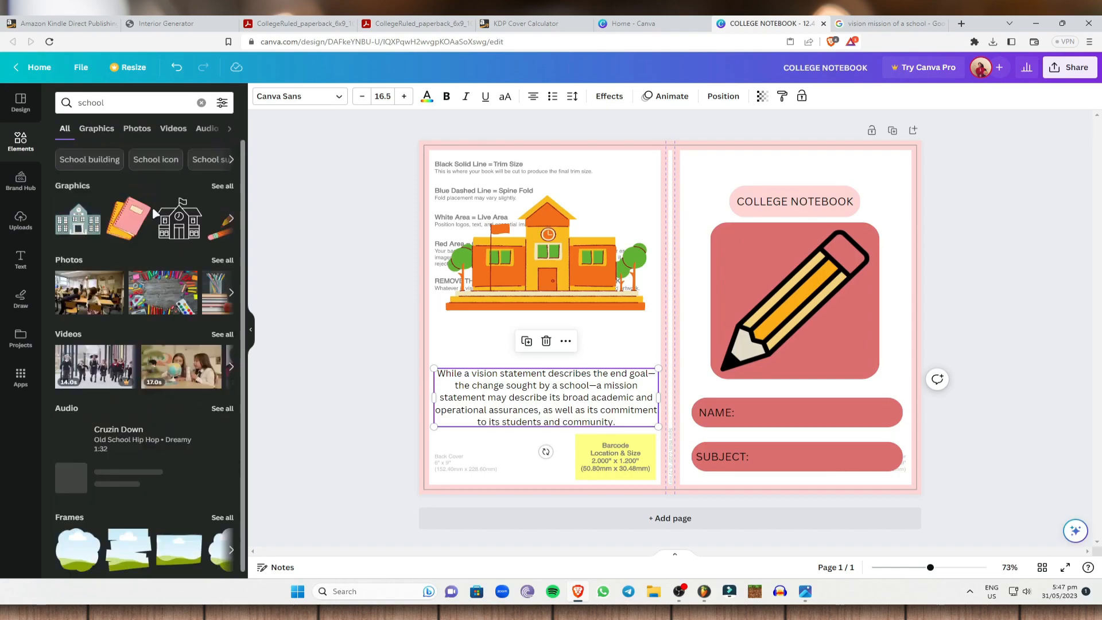
left_click(200, 103)
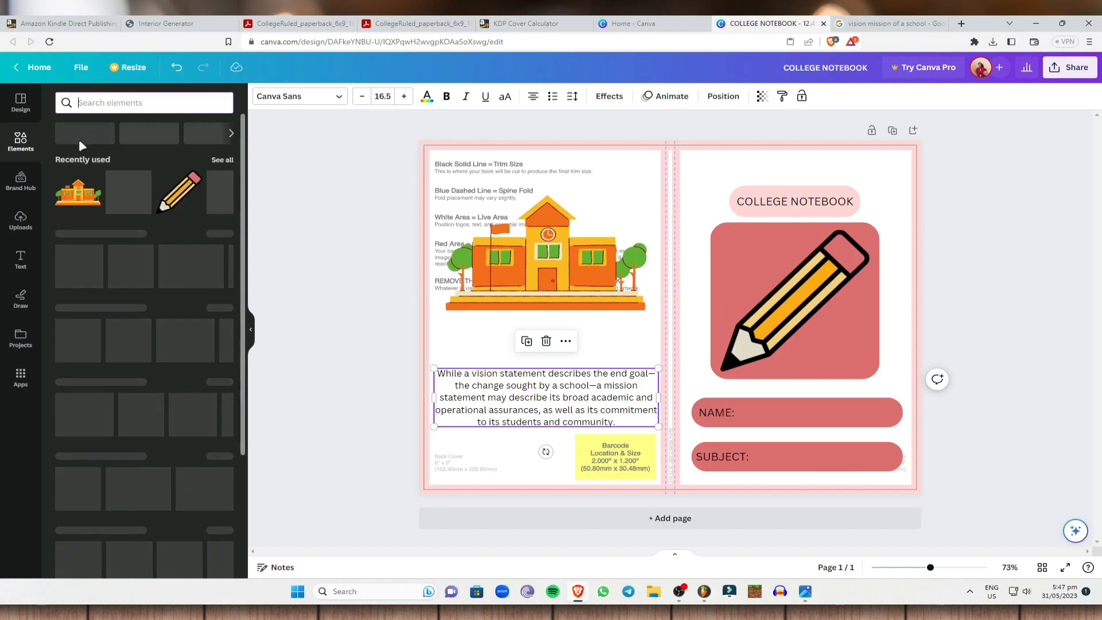
left_click(128, 209)
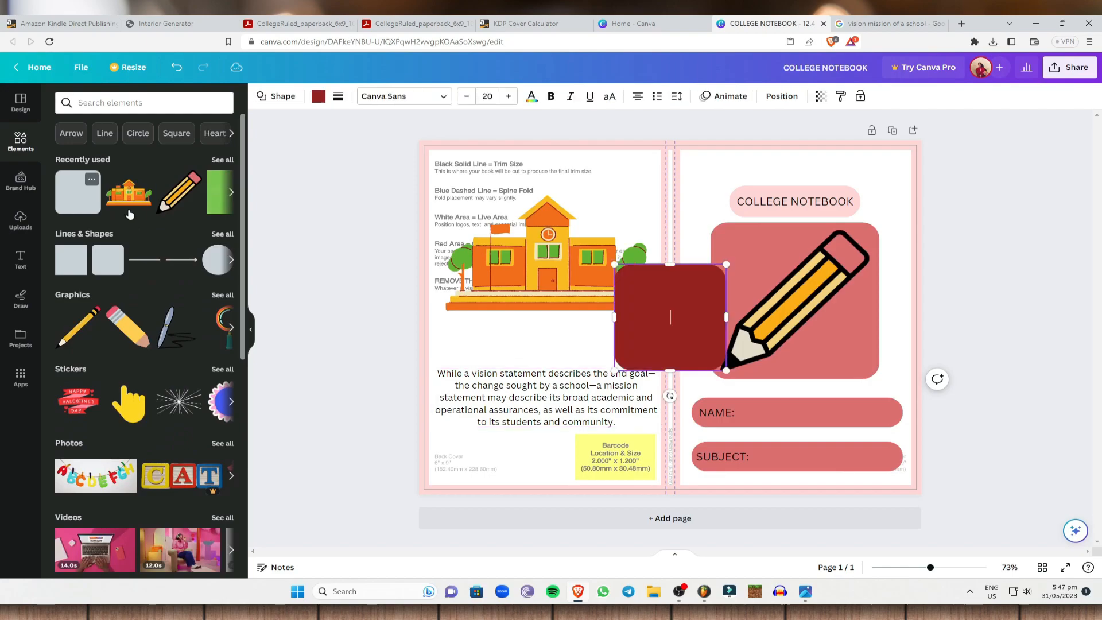
left_click(318, 96)
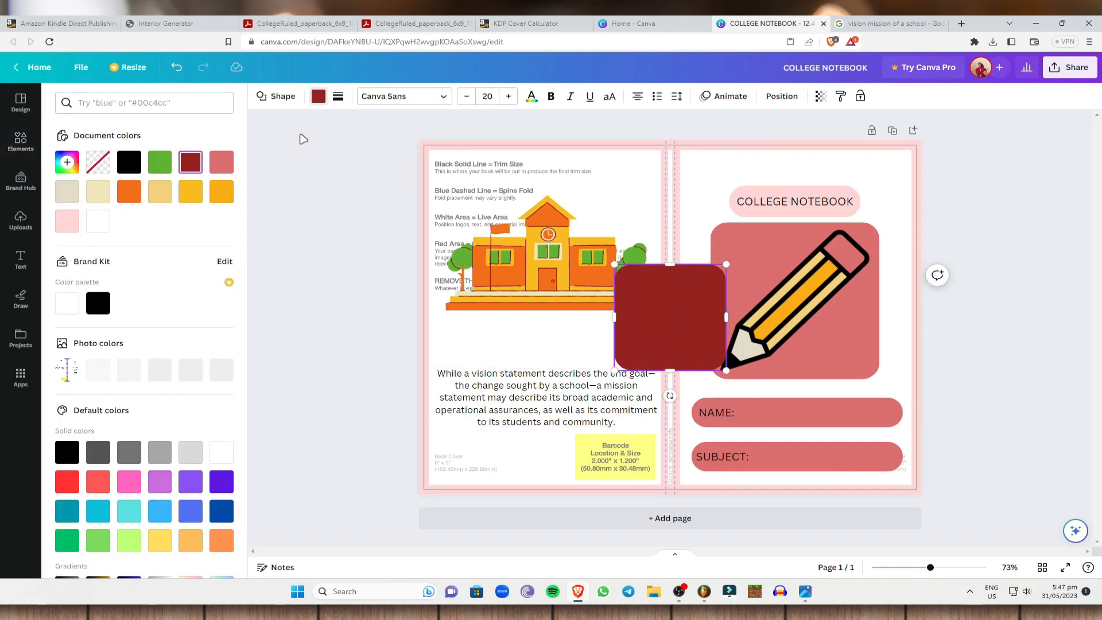
left_click(221, 162)
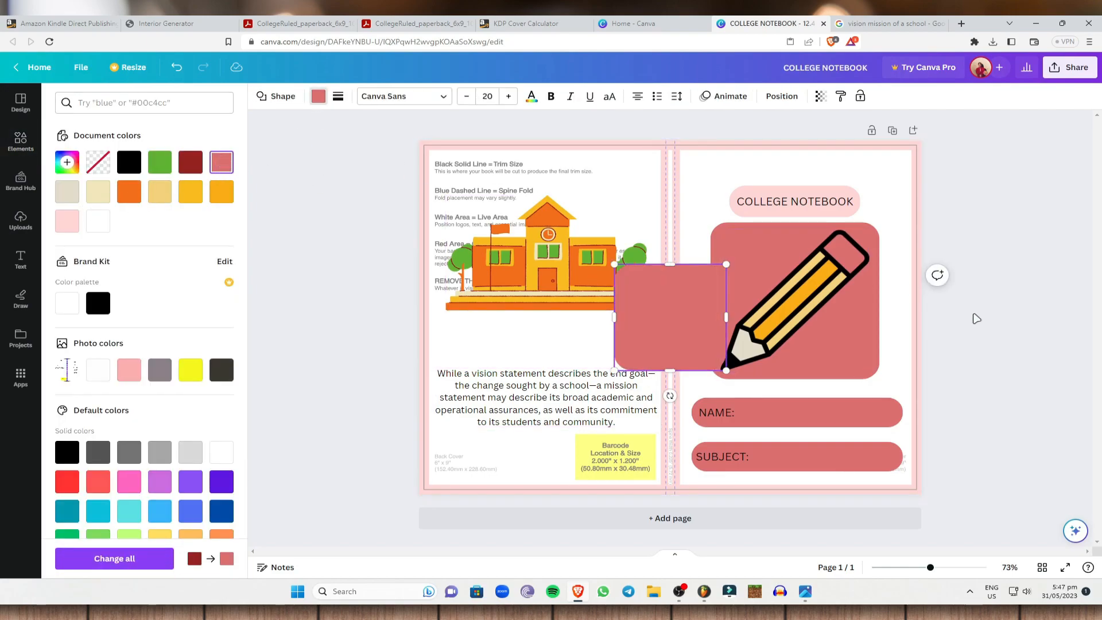
- Move the salmon rounded shape behind the vision and mission paragraph and resize it to frame the whole text
left_click(716, 319)
left_click_drag(664, 315, 483, 395)
left_click_drag(501, 449, 500, 434)
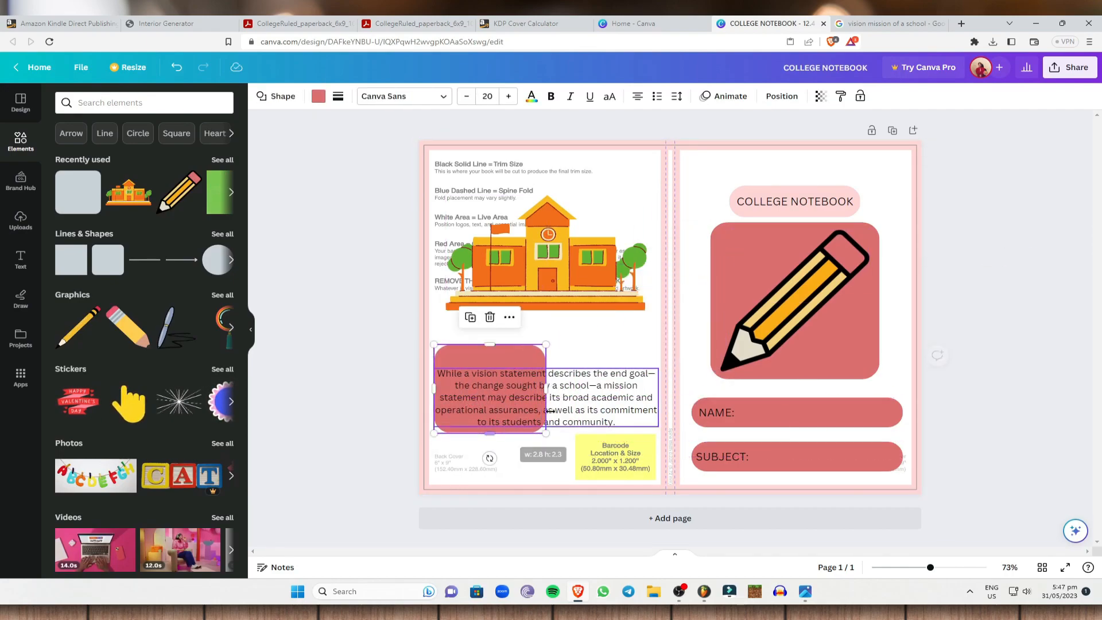
left_click_drag(490, 345, 491, 359)
left_click_drag(546, 394, 658, 396)
left_click(1045, 307)
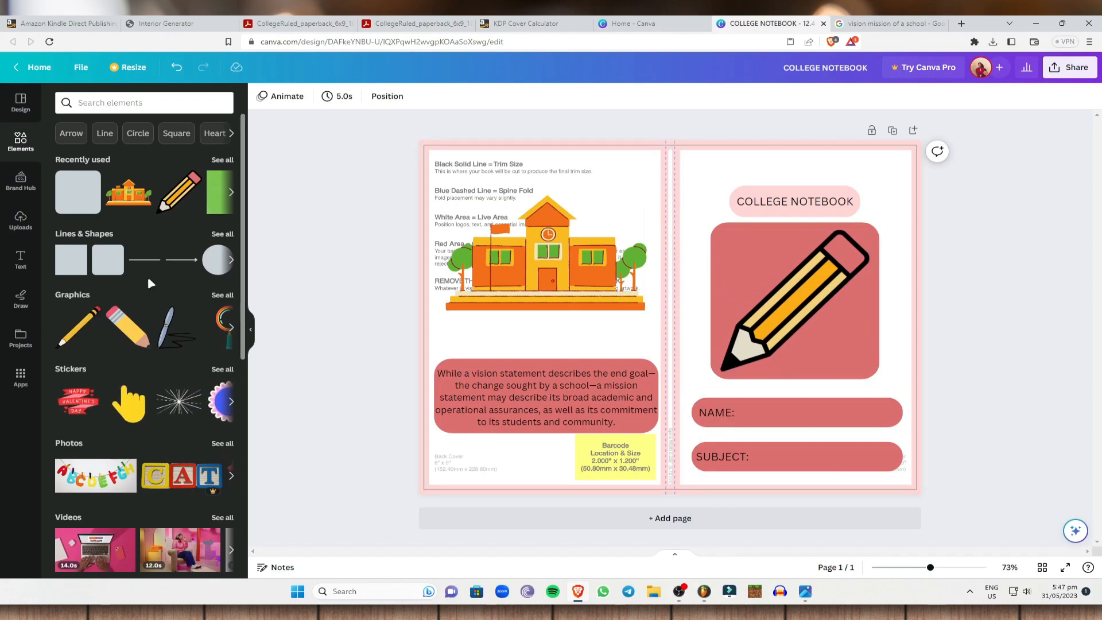
- Search the elements for "LINES", add the plain solid line and rotate it to vertical on the spine
left_click(117, 102)
type("lines")
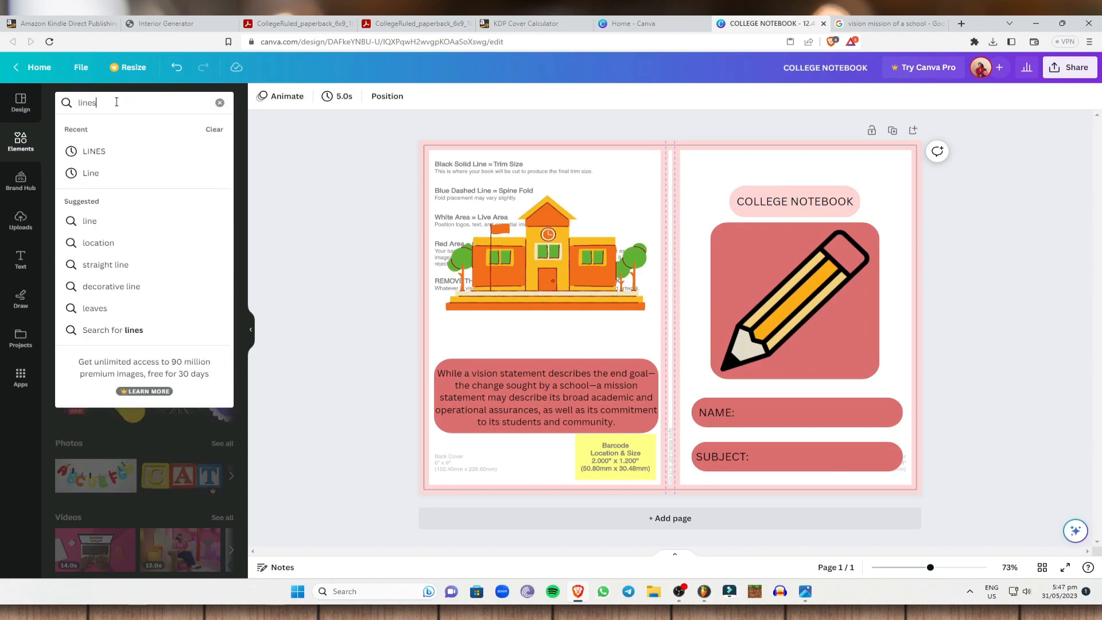
left_click(136, 152)
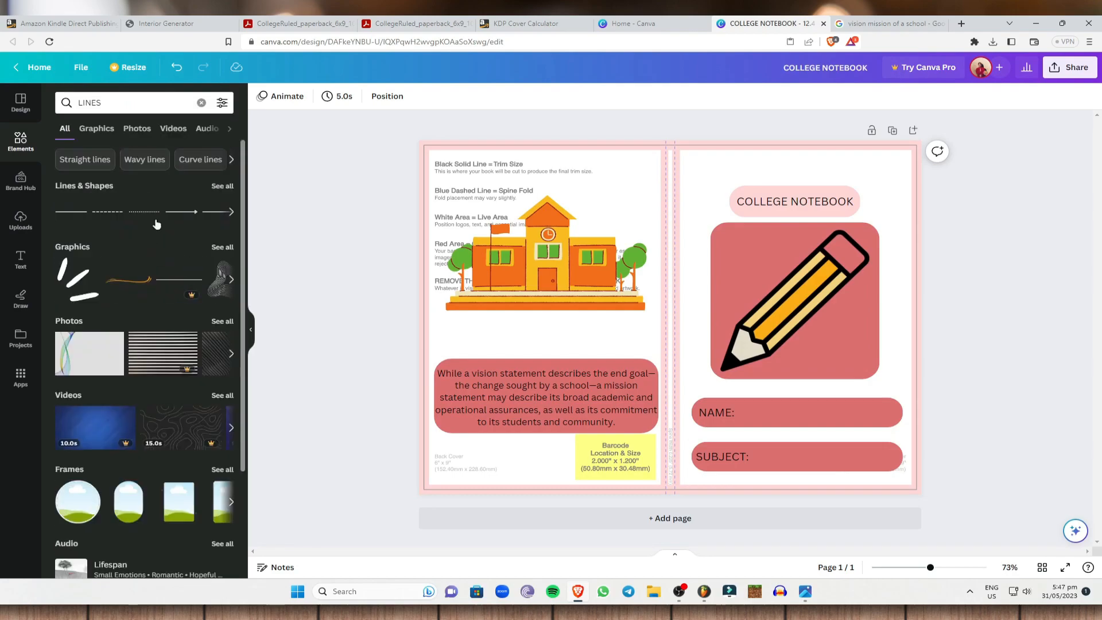
left_click(71, 213)
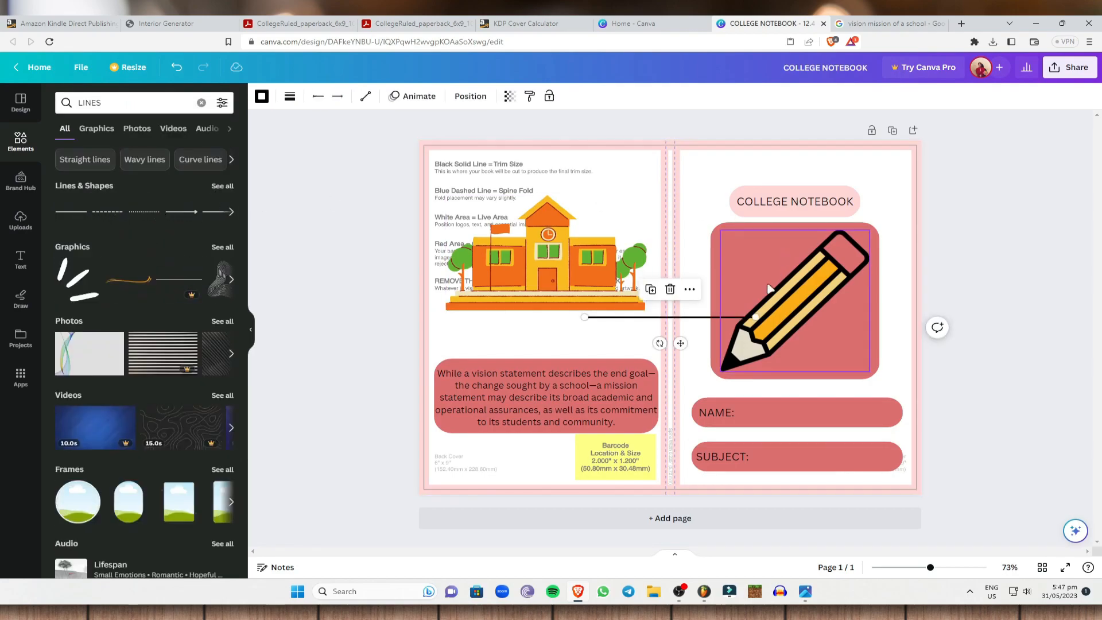
mouse_move(660, 344)
left_mouse_down()
mouse_move(868, 385)
mouse_move(894, 339)
mouse_move(887, 322)
left_mouse_up()
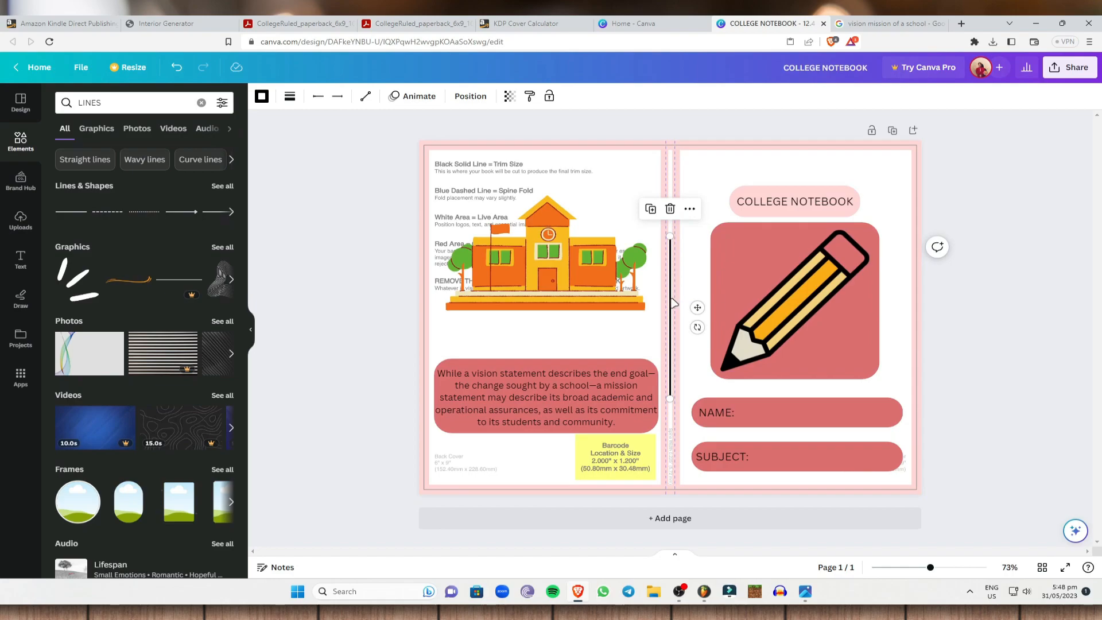
- Stretch the vertical spine line at both ends to the full height of the cover
left_click_drag(670, 399, 677, 481)
left_click_drag(670, 232, 668, 147)
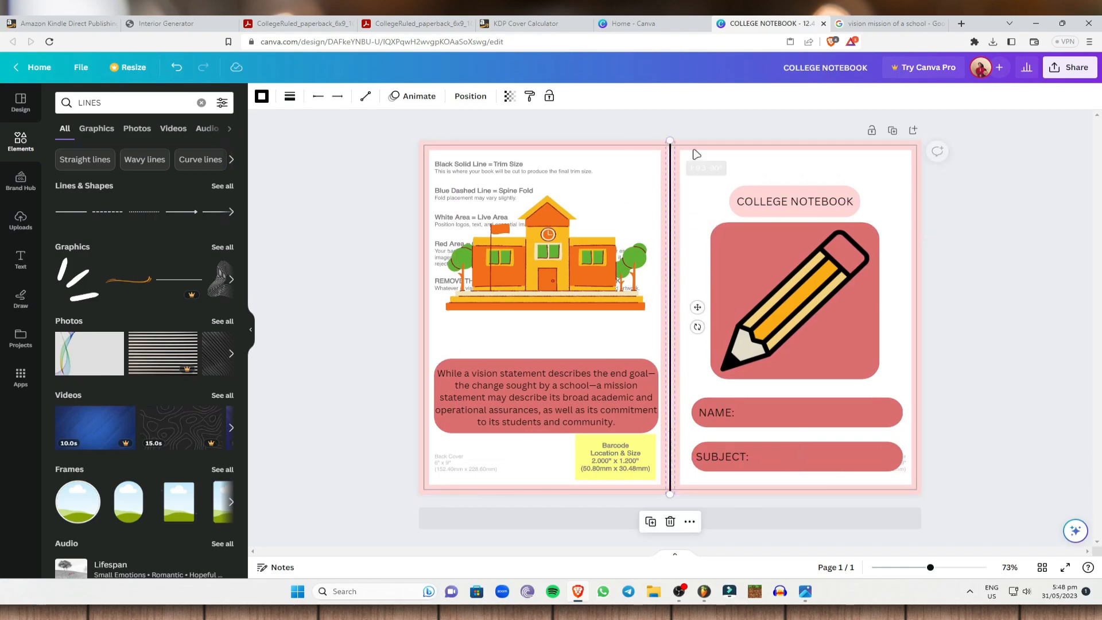
left_click(1035, 204)
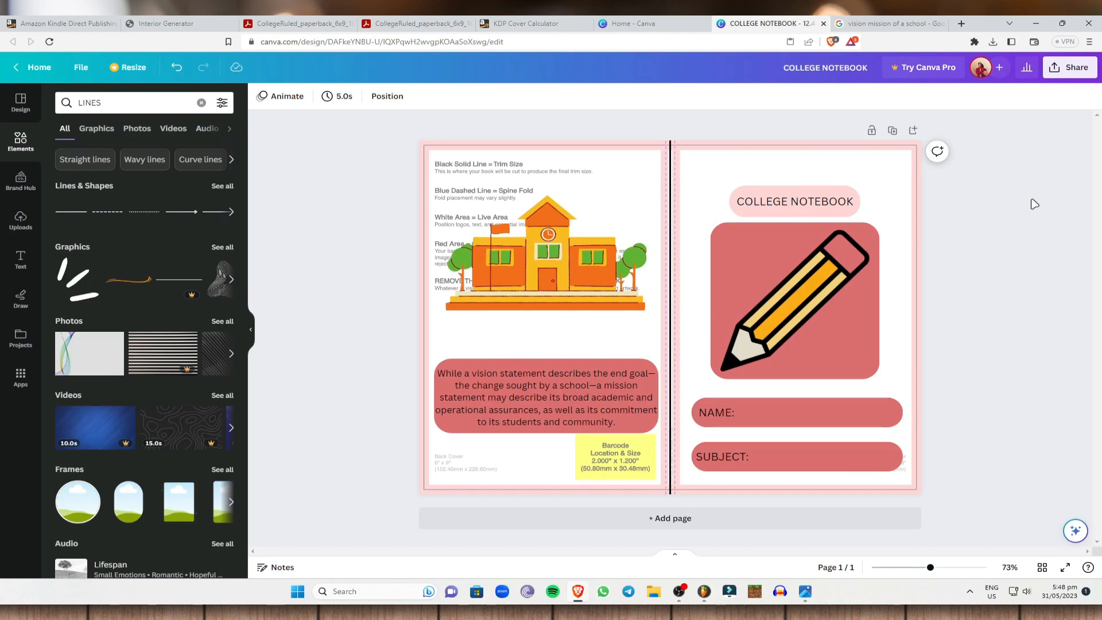
- Shorten the spine line at both ends to the template's trim lines
left_click(670, 149)
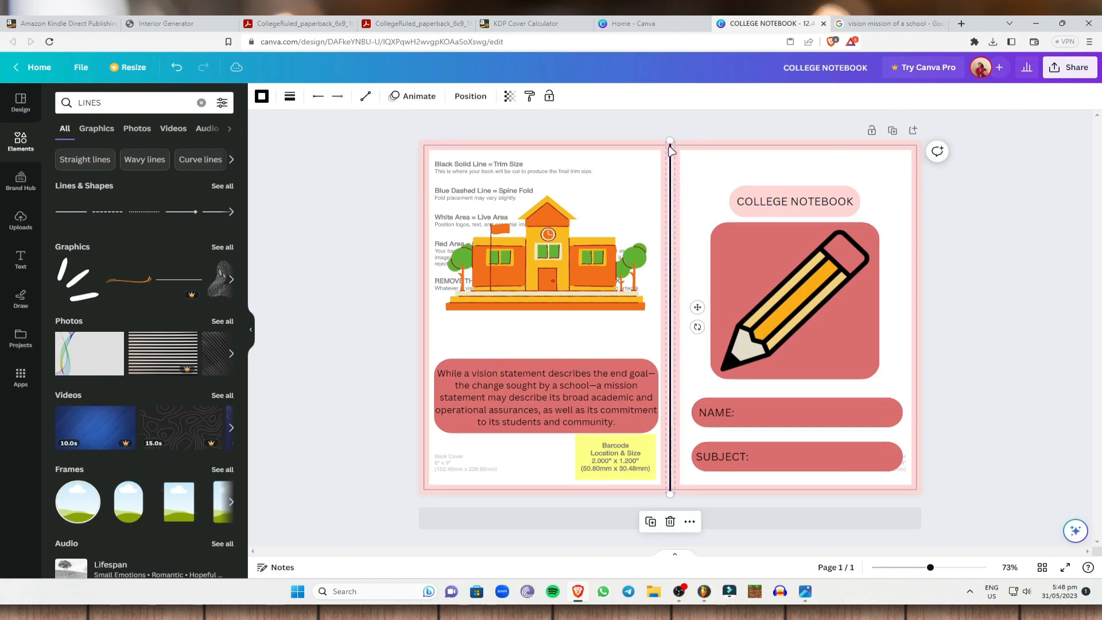
left_click_drag(670, 138, 672, 146)
left_click_drag(671, 493, 670, 488)
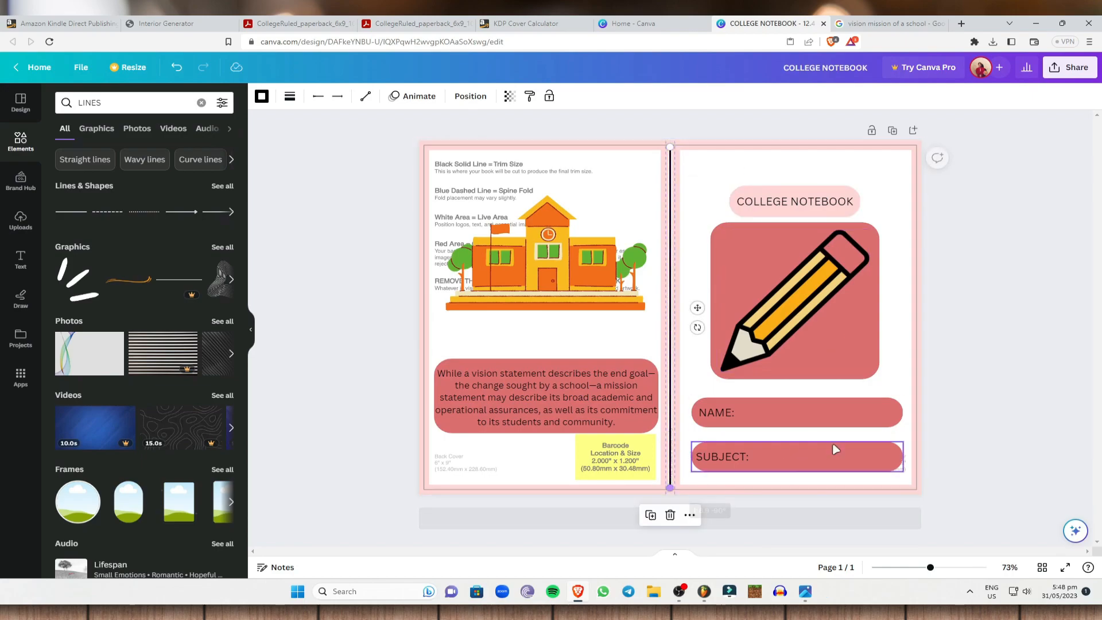
left_click(1085, 356)
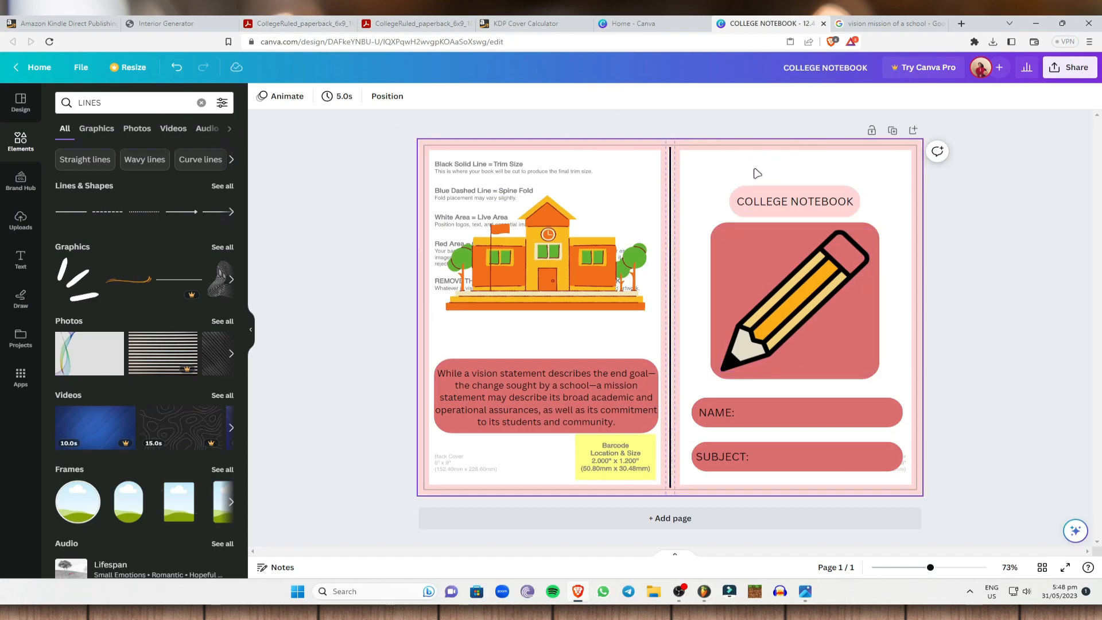
- Delete the KDP cover template image from the page background
left_click(440, 157)
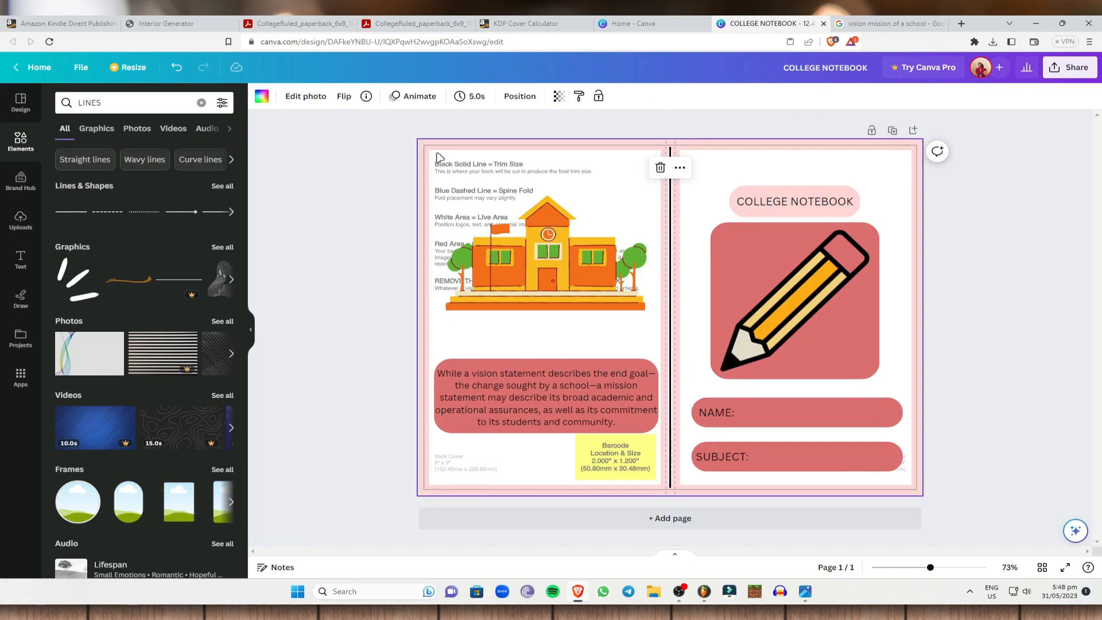
key("Delete")
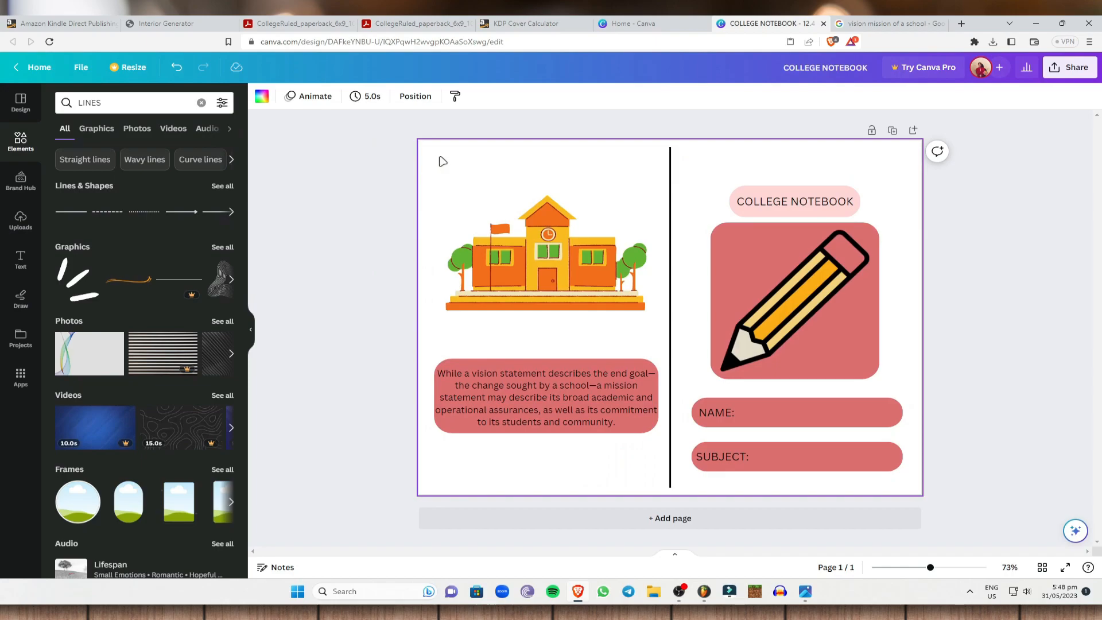
left_click(1059, 217)
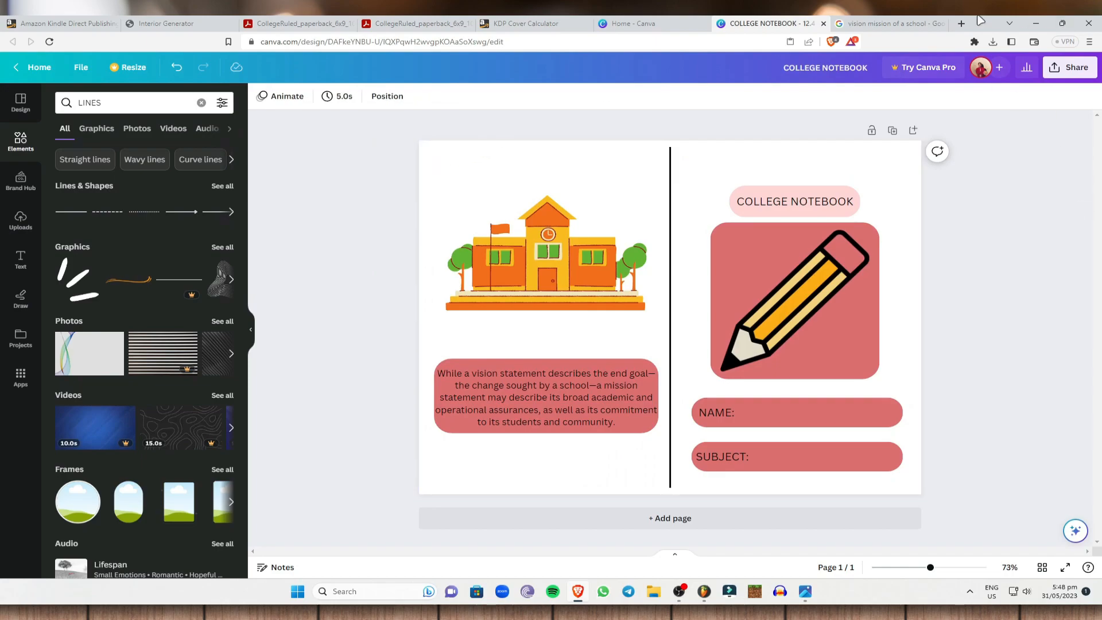
- Extend the spine line to the upper and lower page edges and check the layout against the KDP cover template image
left_click(670, 156)
left_click_drag(670, 150, 670, 140)
left_click_drag(670, 487, 669, 495)
left_click(1008, 319)
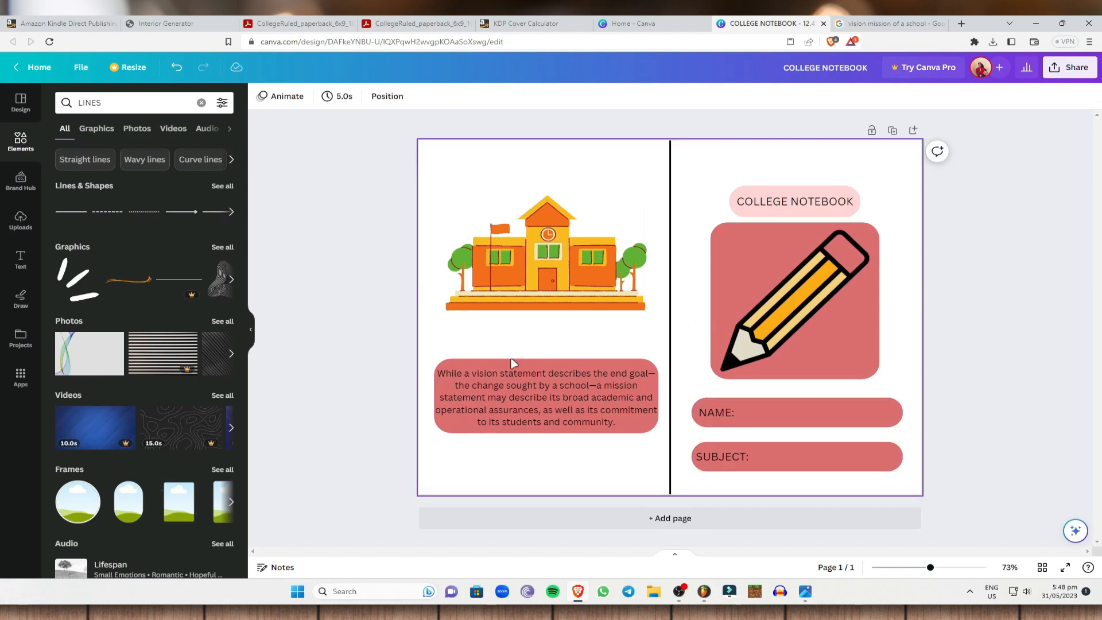
left_click(806, 591)
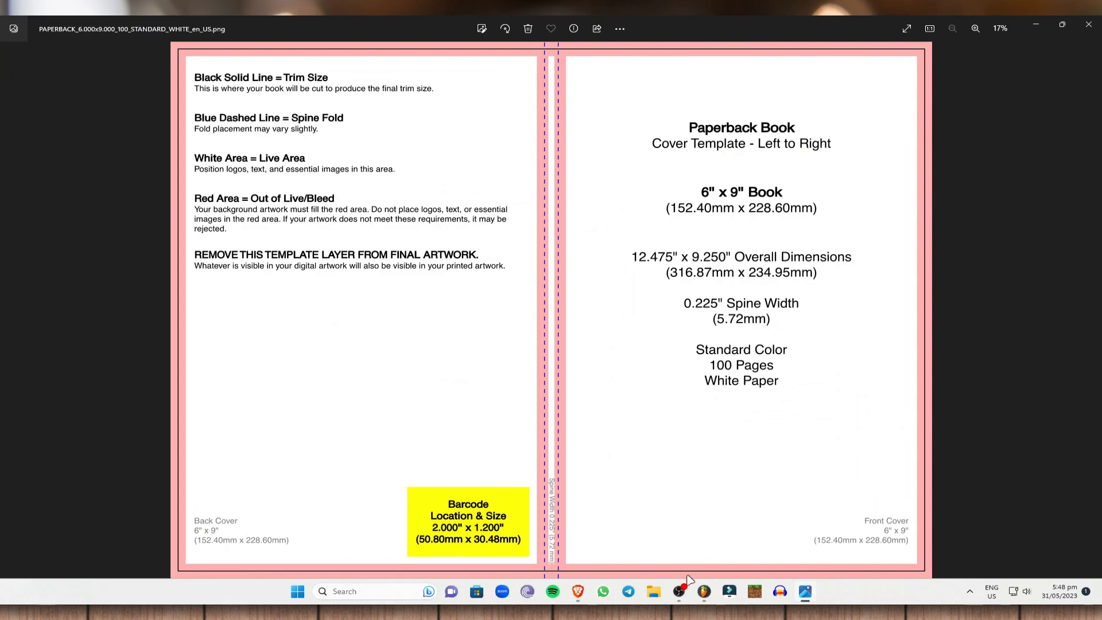
left_click(578, 591)
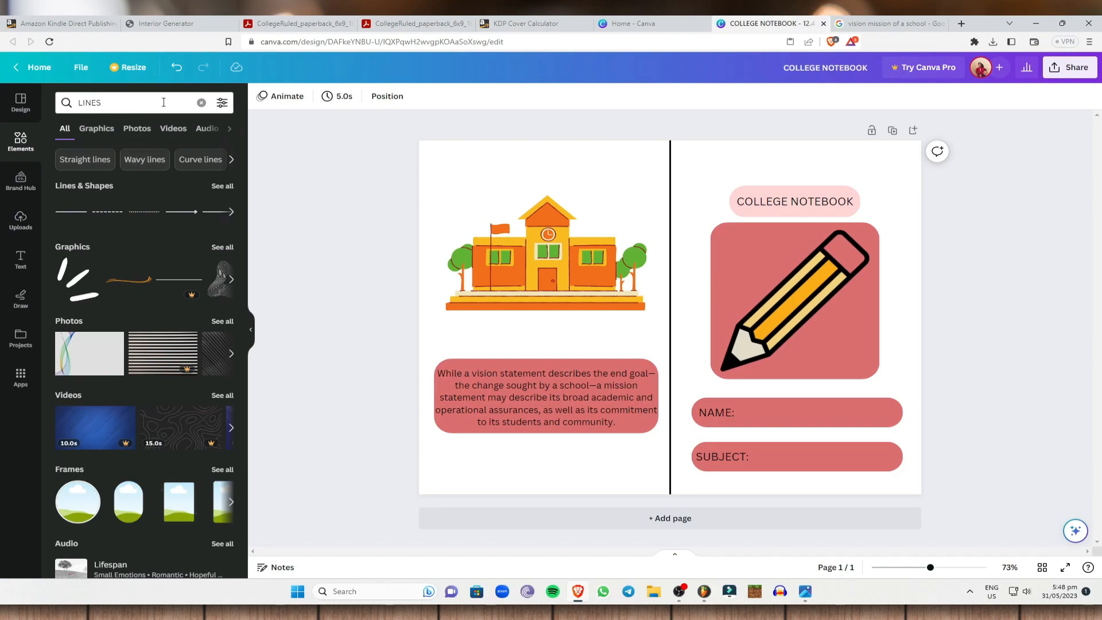
- Search the elements for "pink background" and set the light pink watercolour photo as the cover's background
left_click_drag(121, 101, 42, 107)
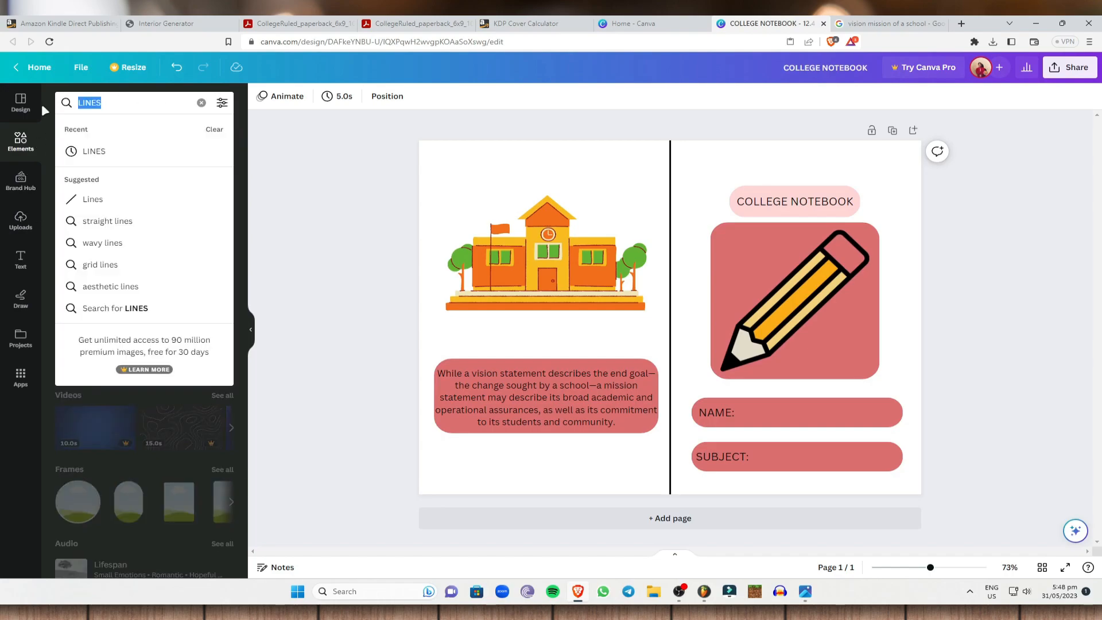
key("BackSpace")
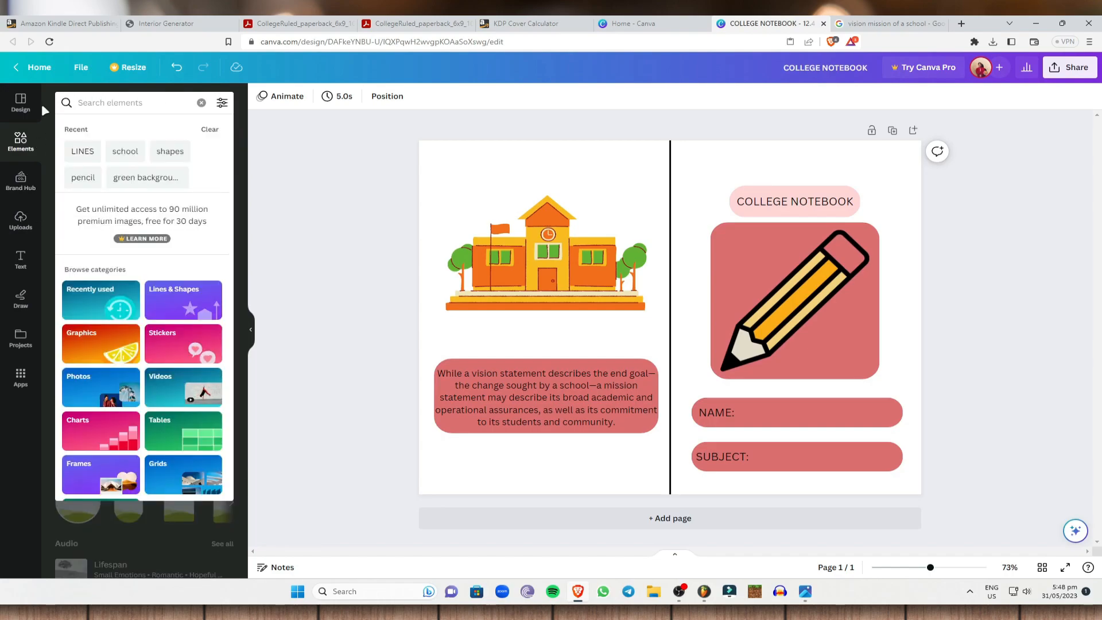
type("pink background")
key("Return")
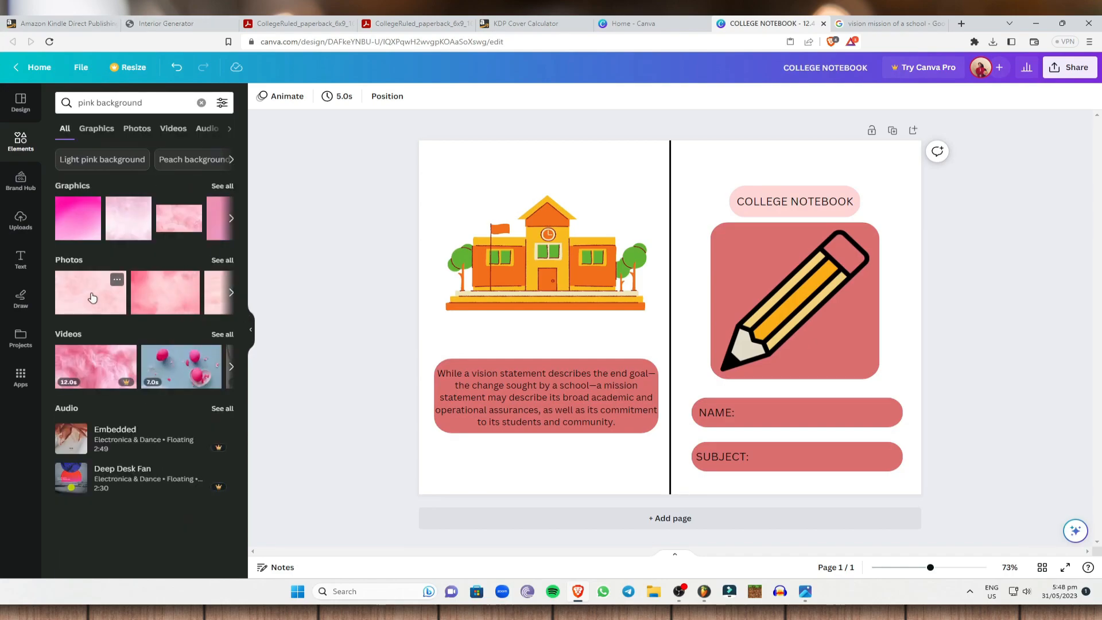
left_click(92, 294)
right_click(665, 225)
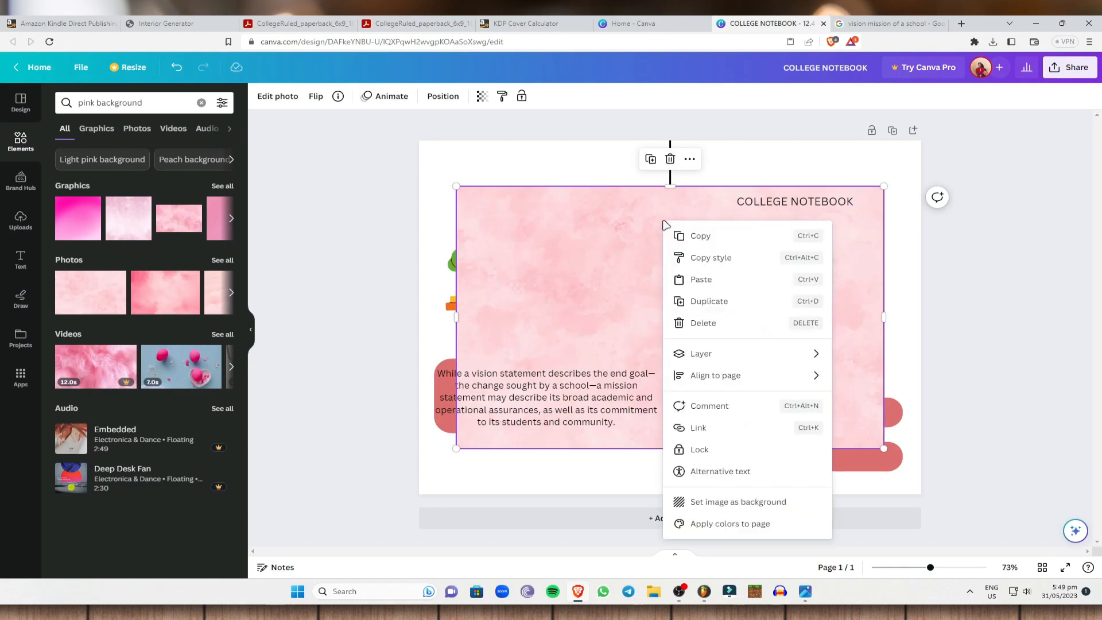
left_click(755, 503)
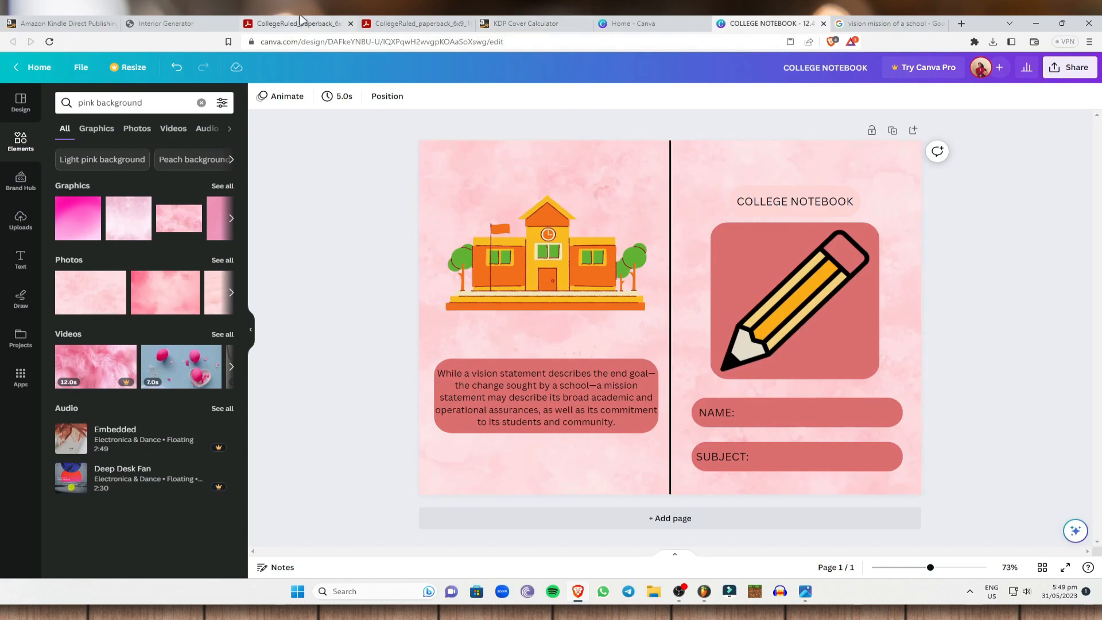
left_click(44, 20)
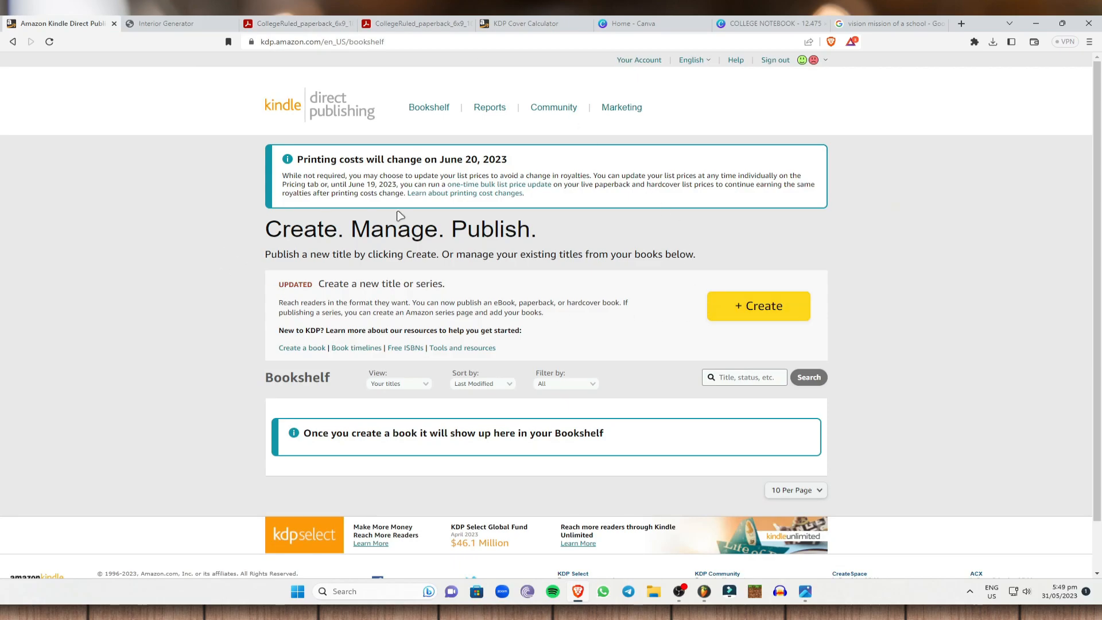
left_click(839, 20)
left_click(664, 18)
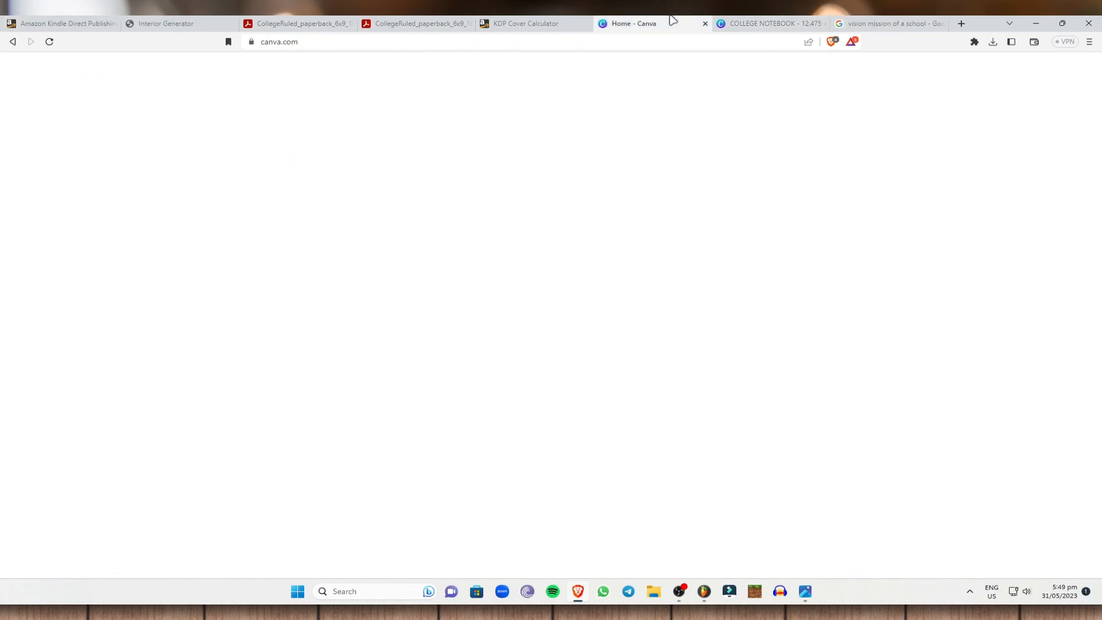
left_click(746, 21)
left_click(86, 23)
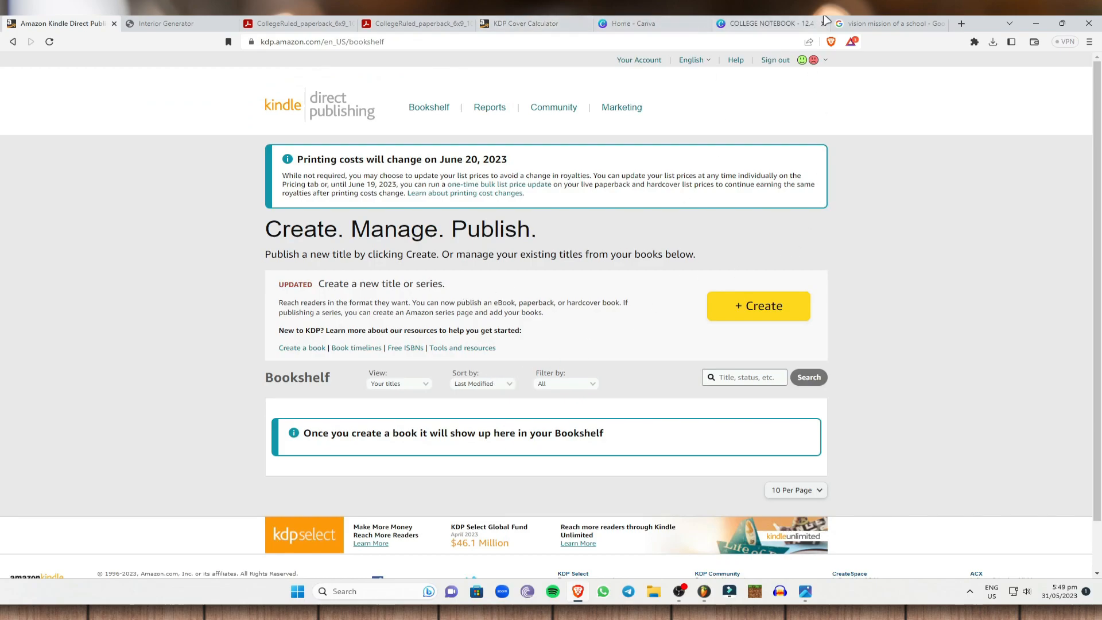
left_click(864, 23)
left_click(769, 23)
- Download the cover design as a PNG and save it to the Desktop as "College notebook"
left_click(1070, 68)
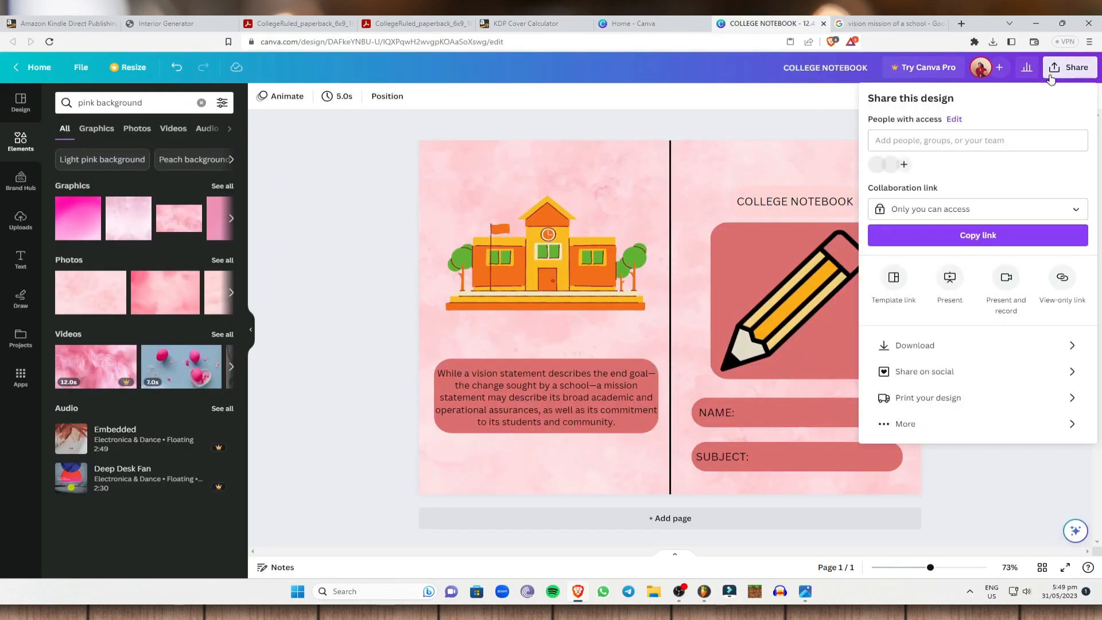
left_click(952, 355)
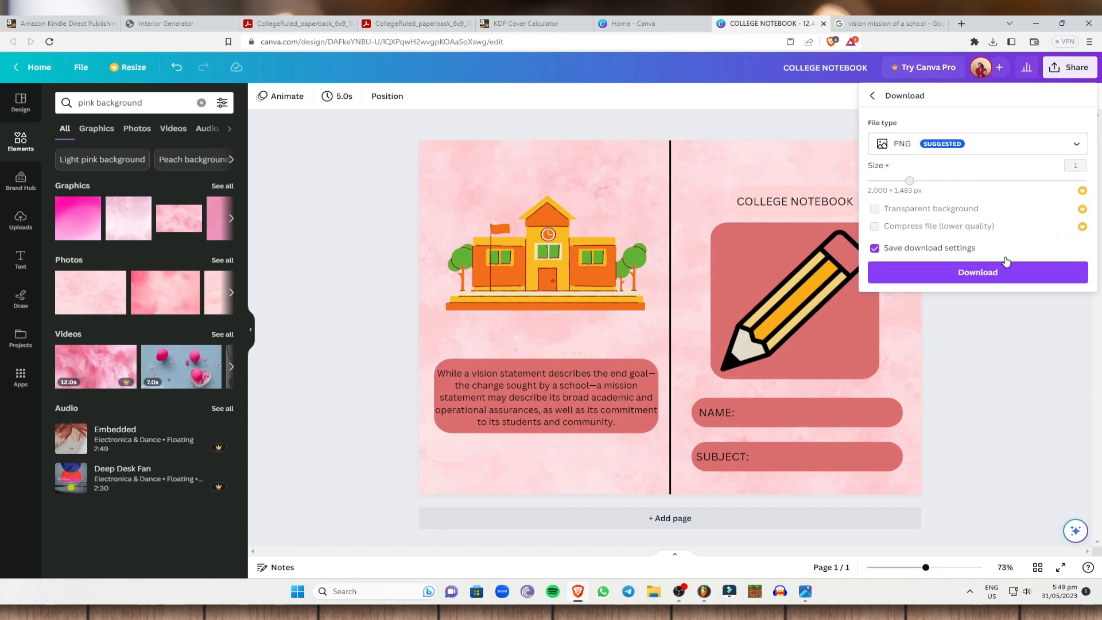
left_click(1000, 274)
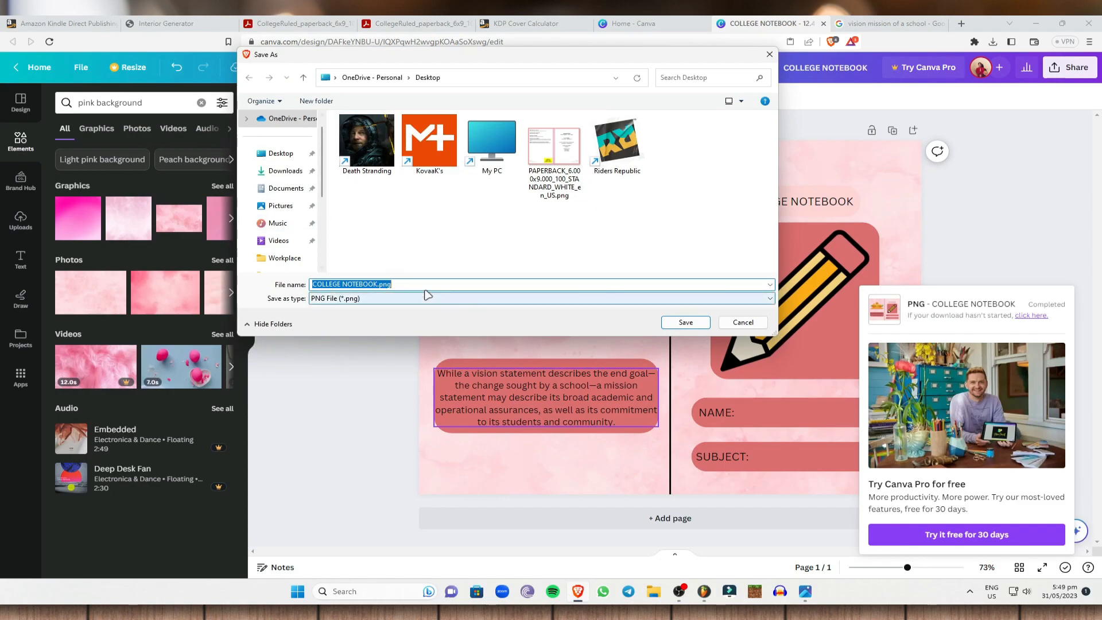
type("COL")
key("BackSpace")
key("BackSpace")
type("ollege notebook")
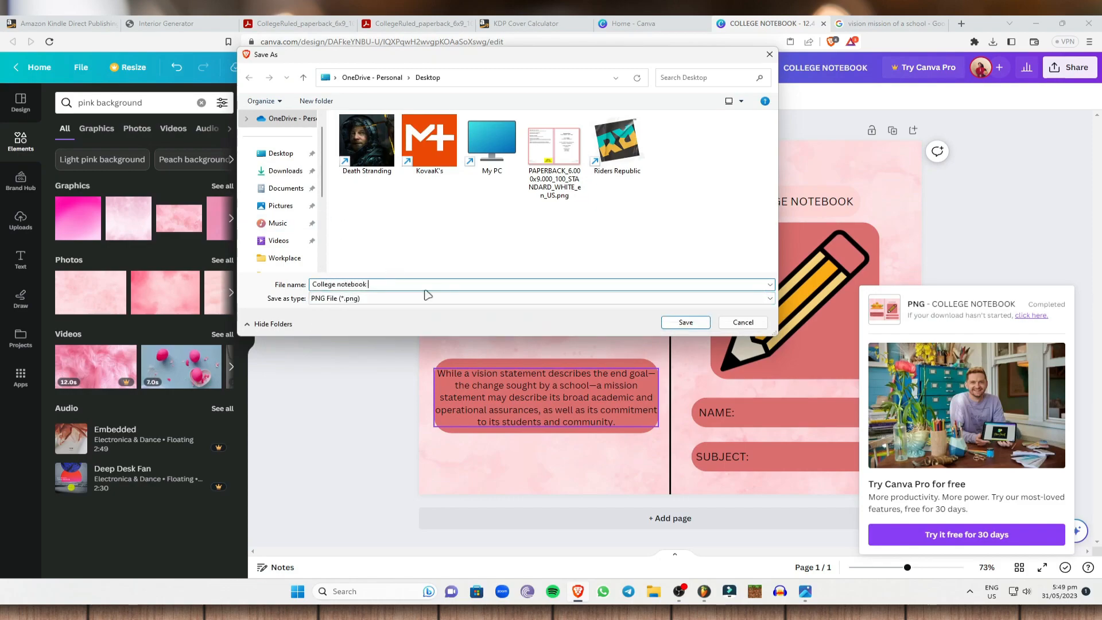
key("Return")
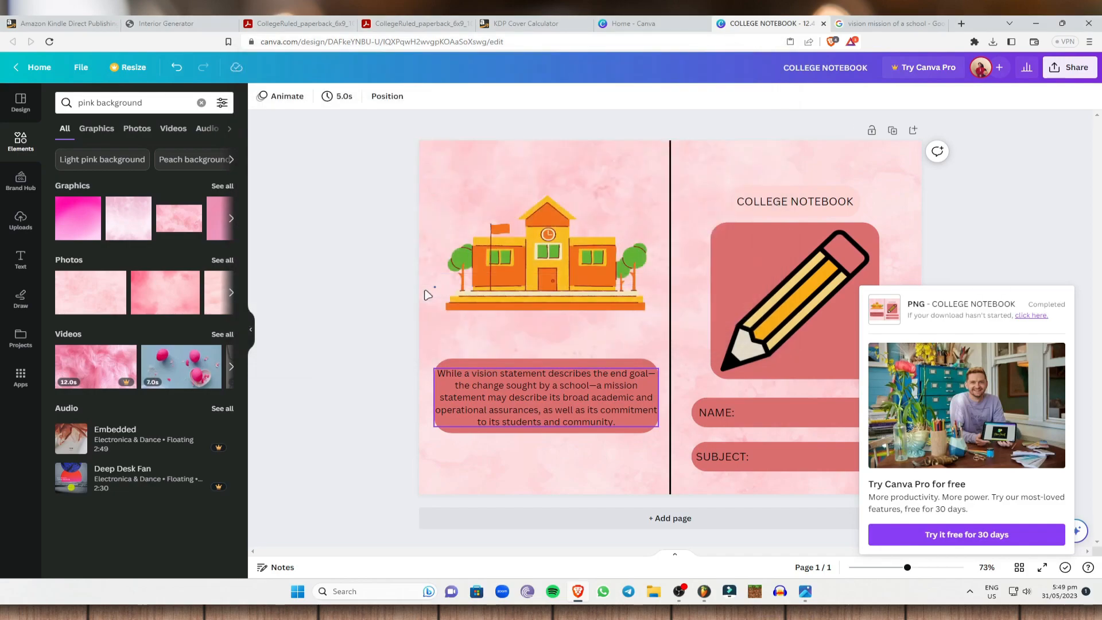
- Switch to Kindle Direct Publishing and start creating a new paperback title
left_click(64, 23)
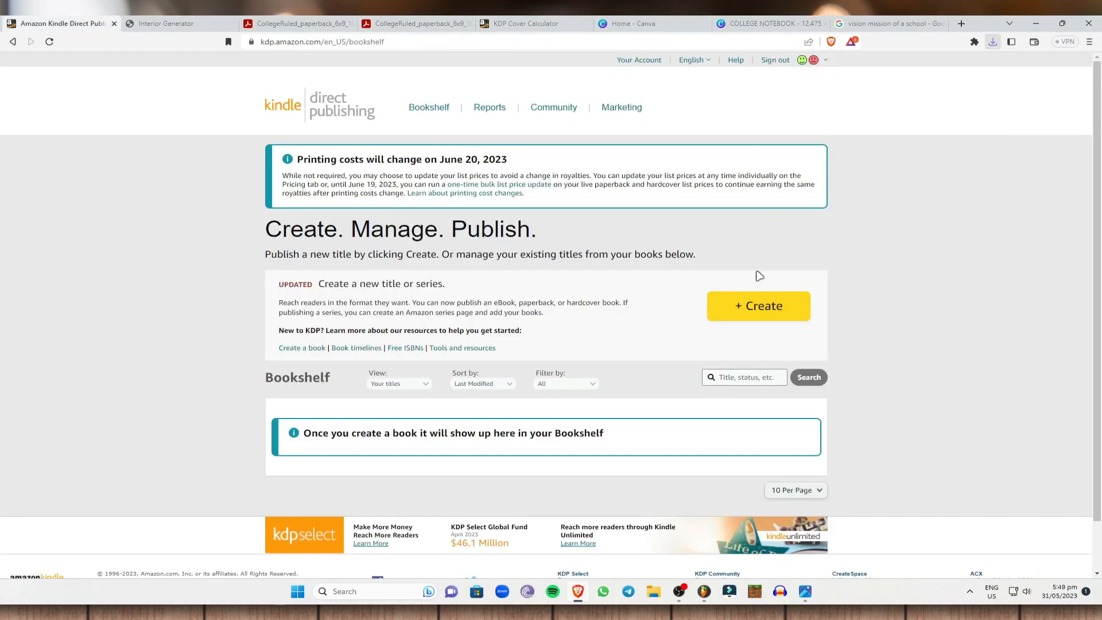
left_click(770, 321)
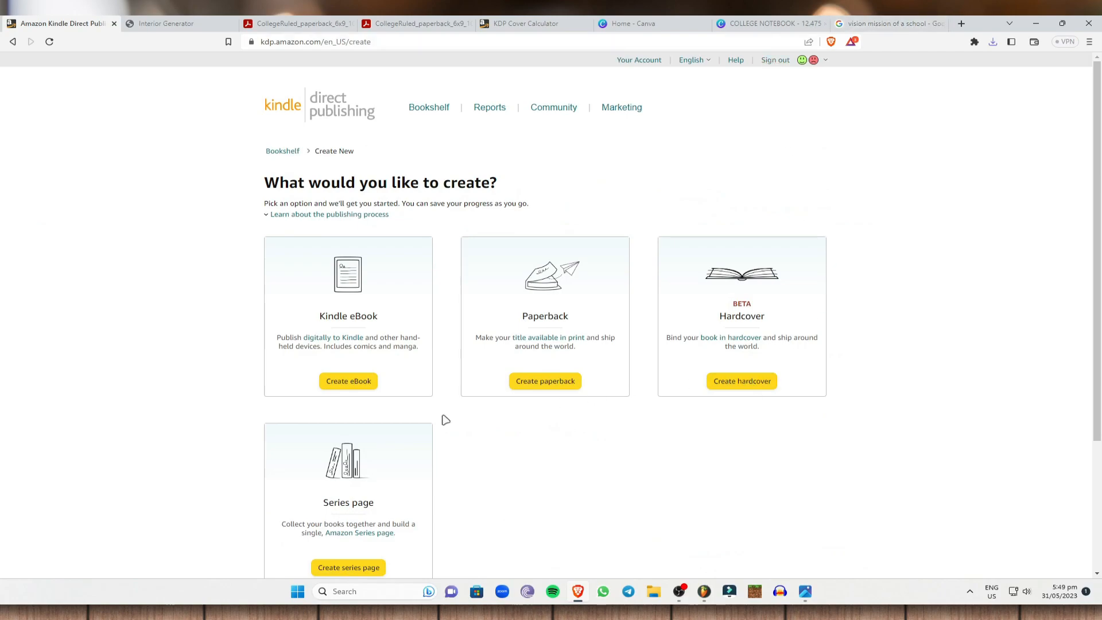
left_click(564, 384)
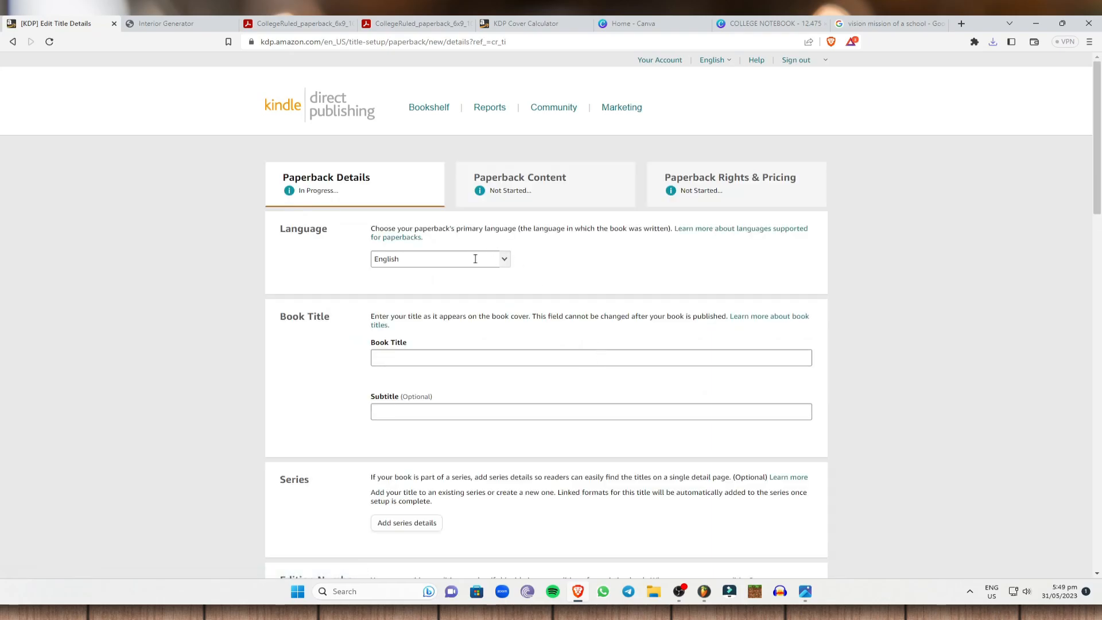
- Set the paperback's language to English and enter "College Notebook" as the book title
left_click(503, 260)
left_click(412, 281)
scroll(694, 253, "down", 2)
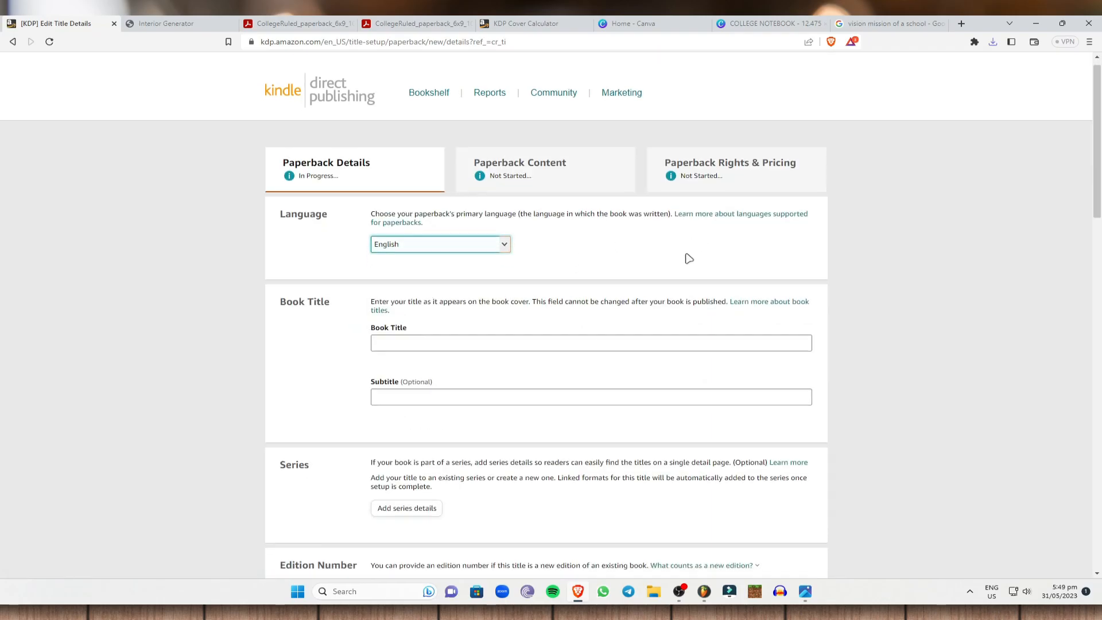
left_click(440, 248)
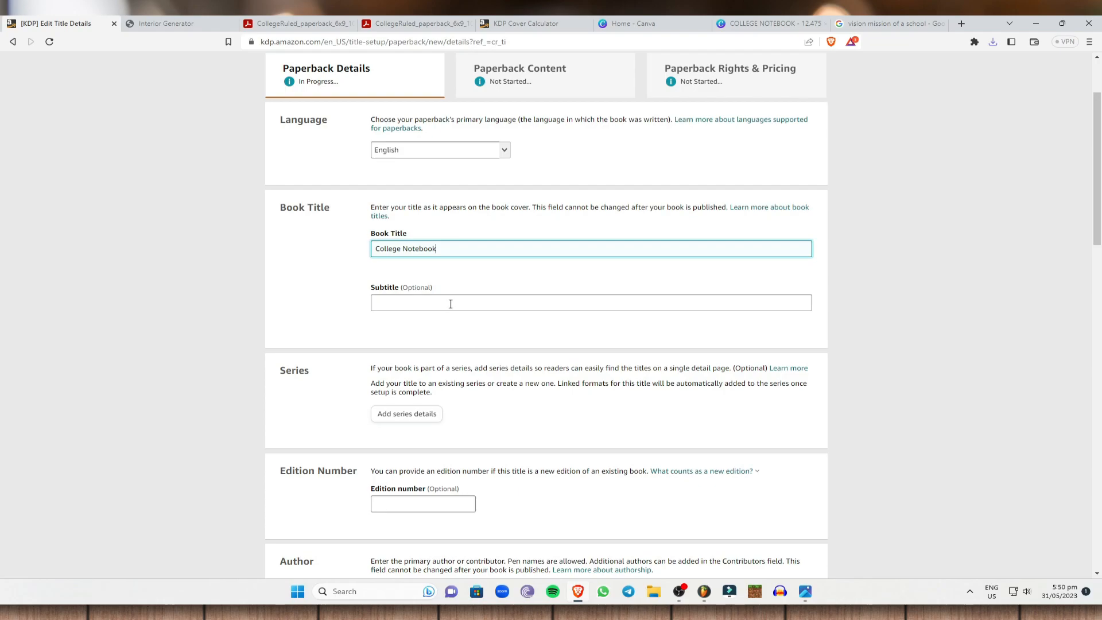
- Examine the remaining paperback detail sections, from series and author through publishing rights and keywords to categories and adult content
scroll(444, 306, "down", 3)
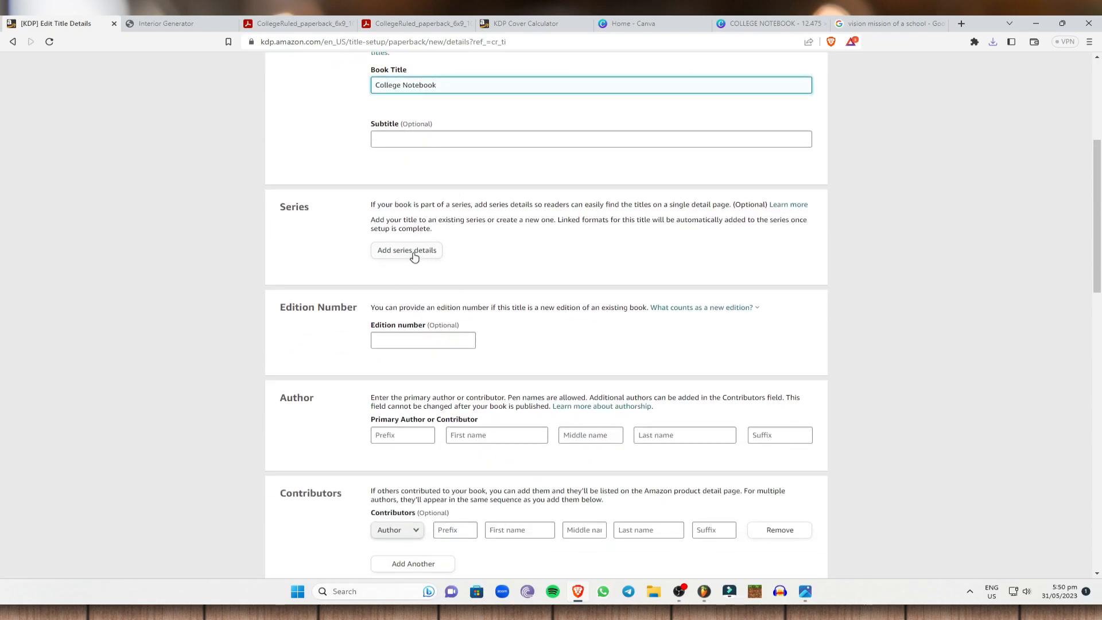
scroll(427, 259, "down", 1)
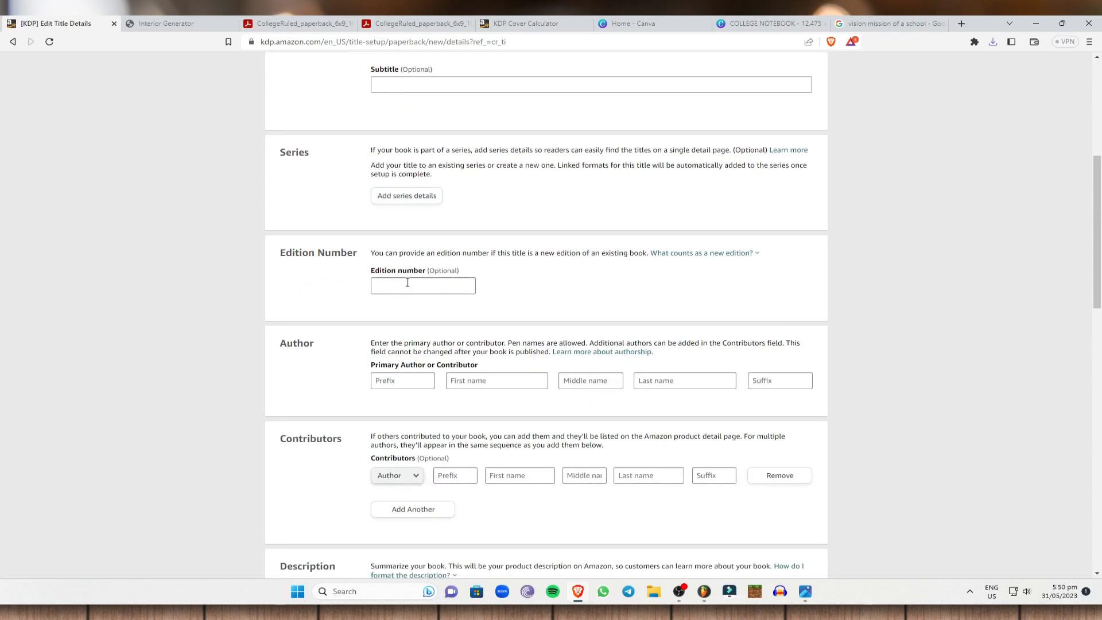
scroll(408, 283, "down", 2)
scroll(334, 259, "down", 6)
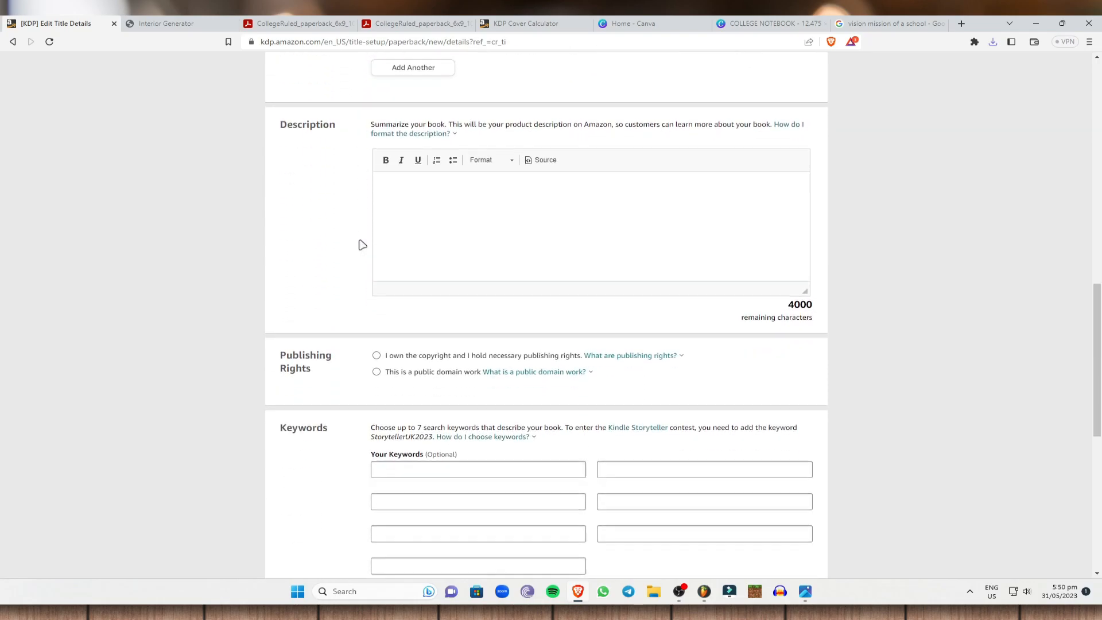
scroll(421, 248, "down", 3)
scroll(421, 253, "up", 3)
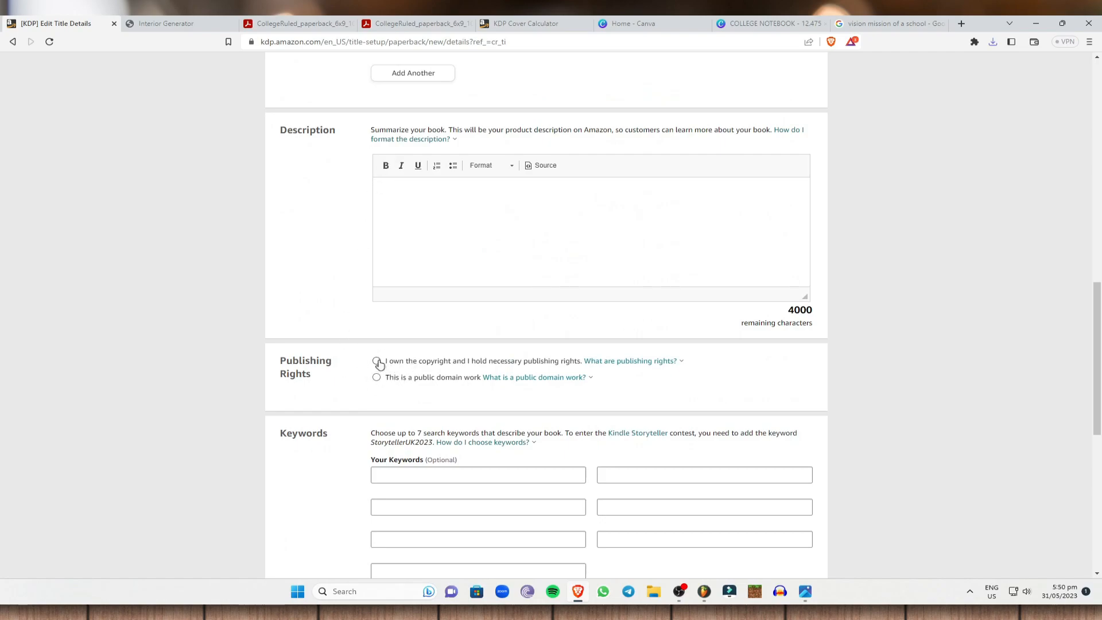
left_click(649, 361)
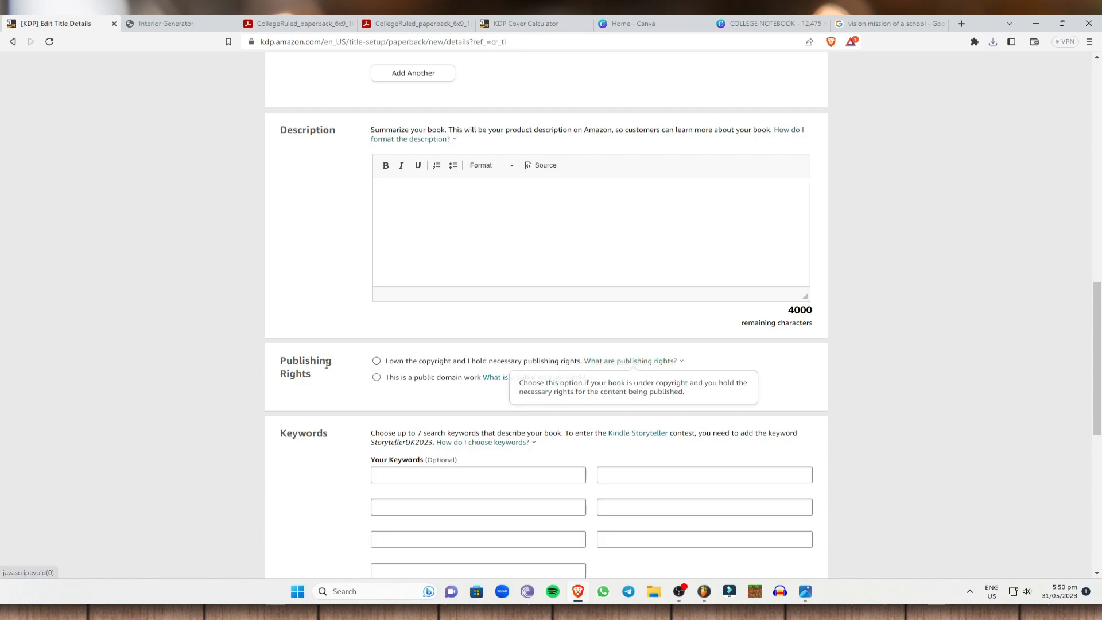
scroll(316, 372, "down", 4)
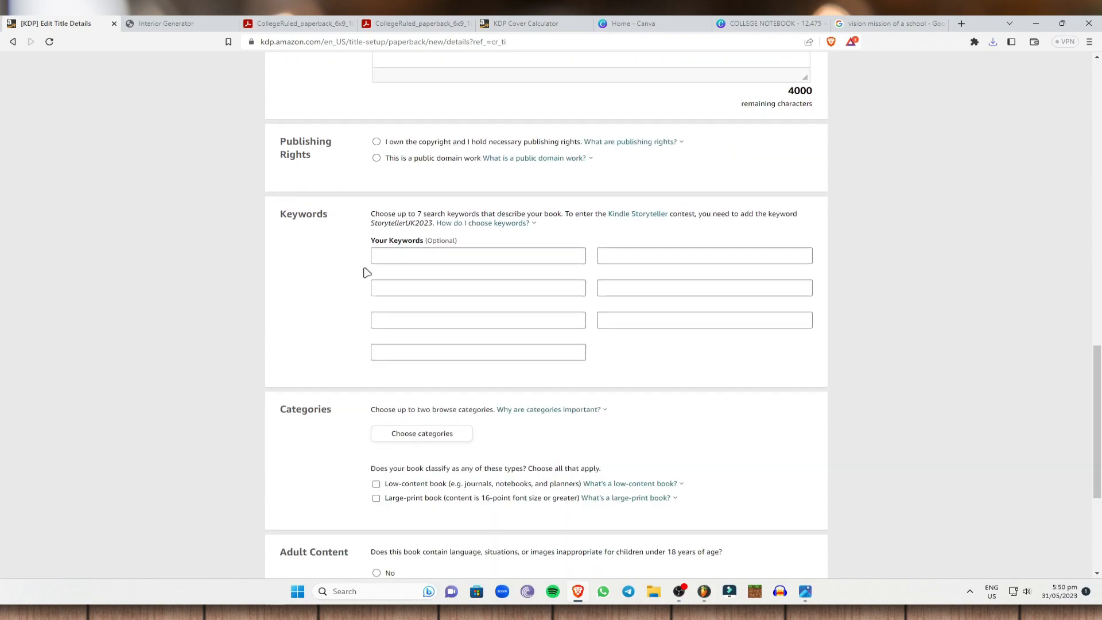
scroll(364, 271, "down", 2)
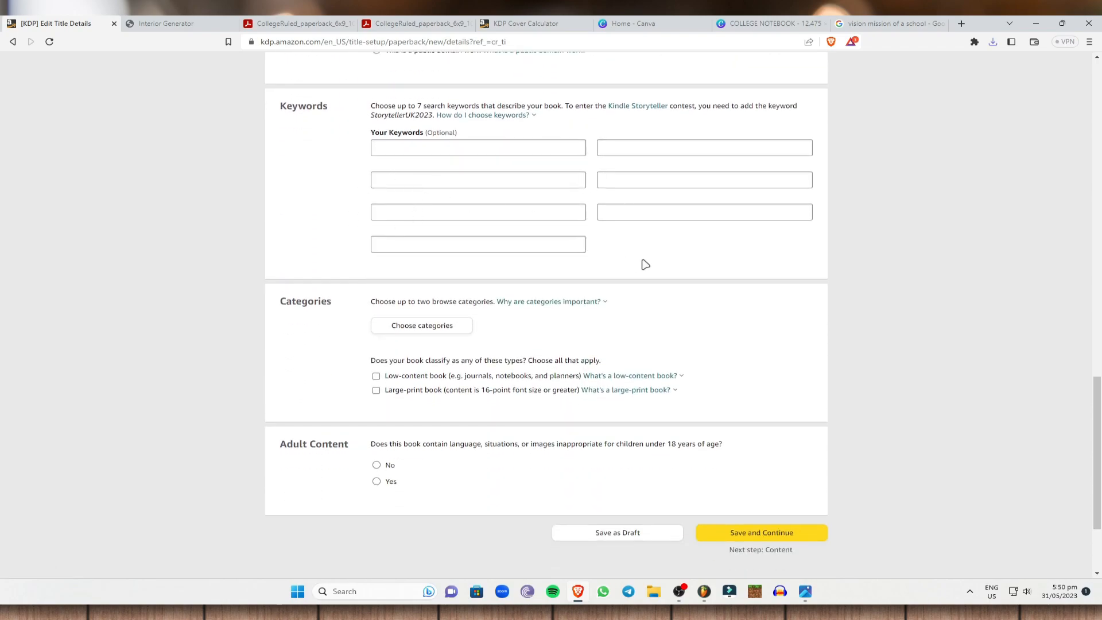
- Try to continue to the paperback content stage, and save the paperback details as a draft
left_click(778, 529)
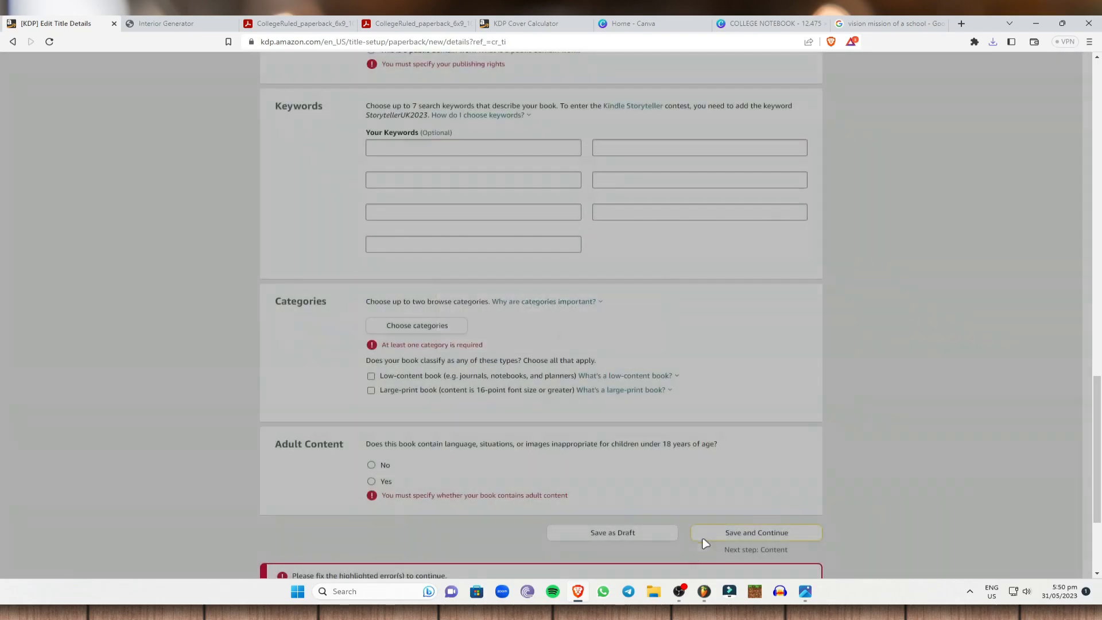
scroll(548, 251, "up", 2)
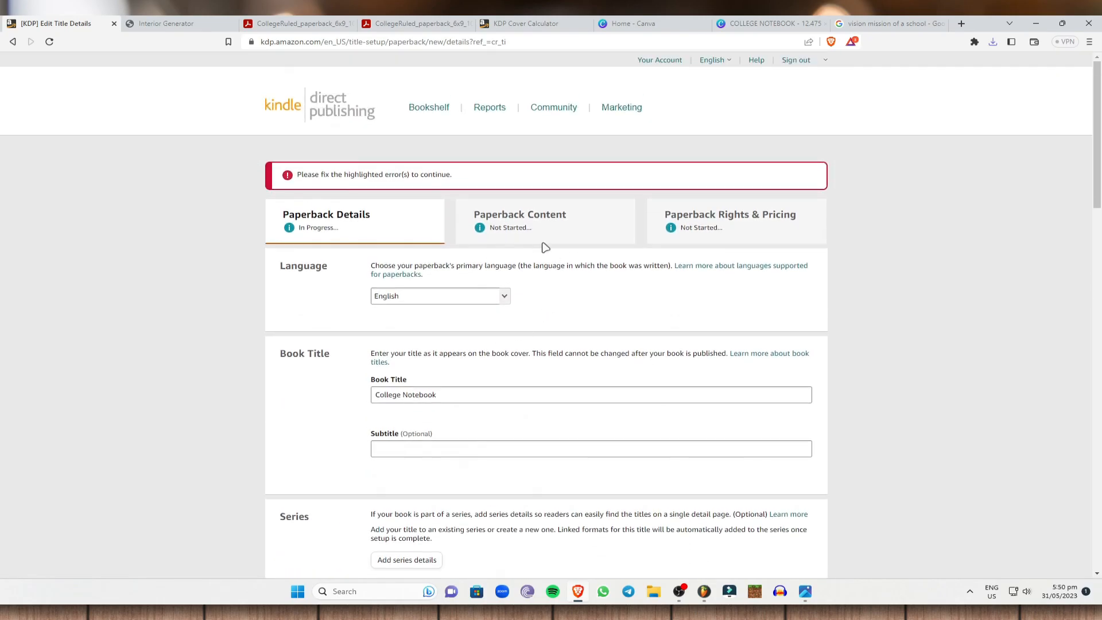
scroll(743, 283, "down", 20)
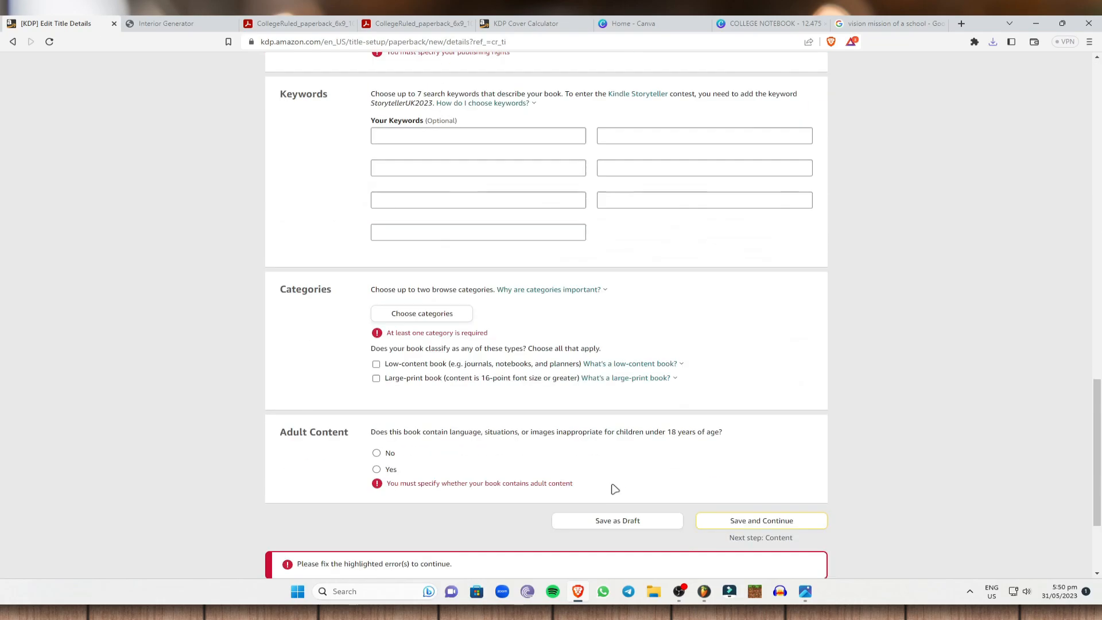
left_click(629, 371)
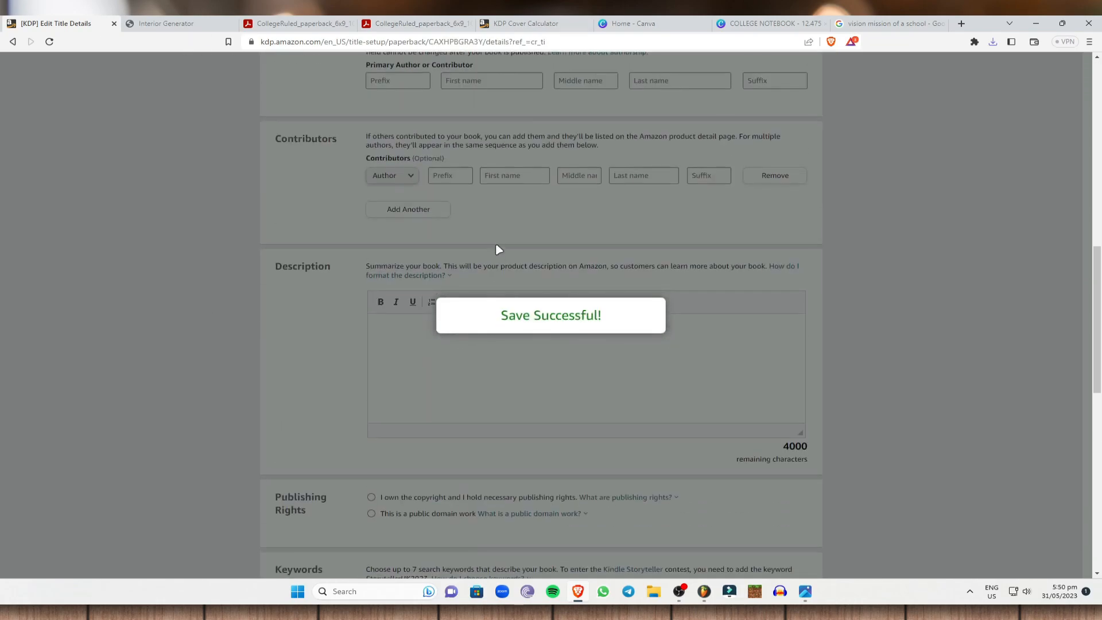
scroll(486, 224, "up", 10)
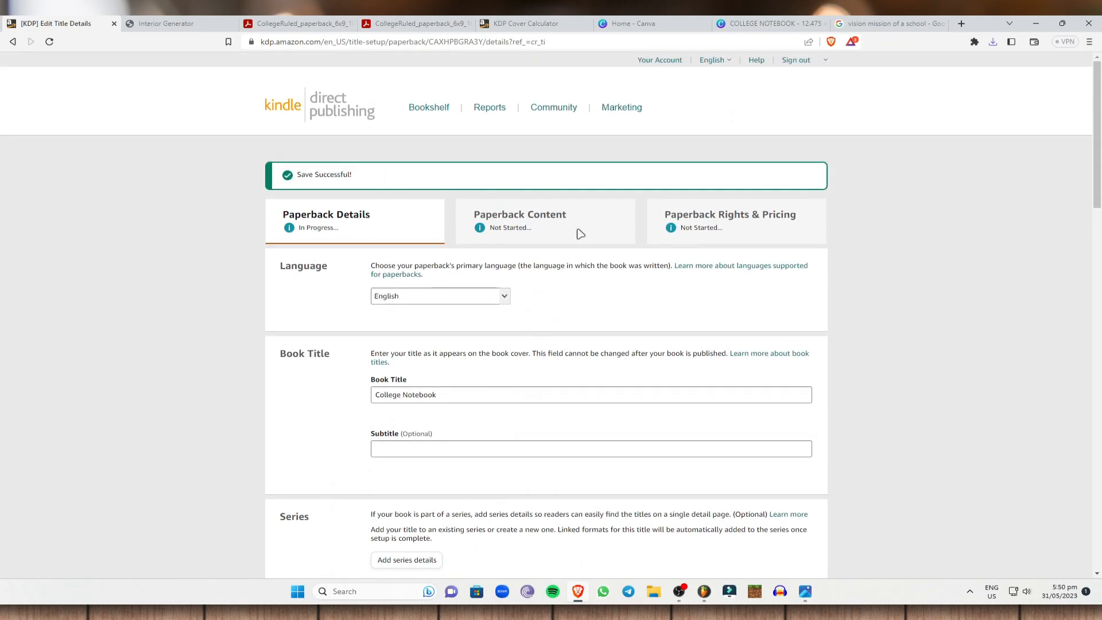
- Review the cover design in Canva and the pages of the college-ruled interior PDF, and return to the KDP paperback details
left_click(896, 23)
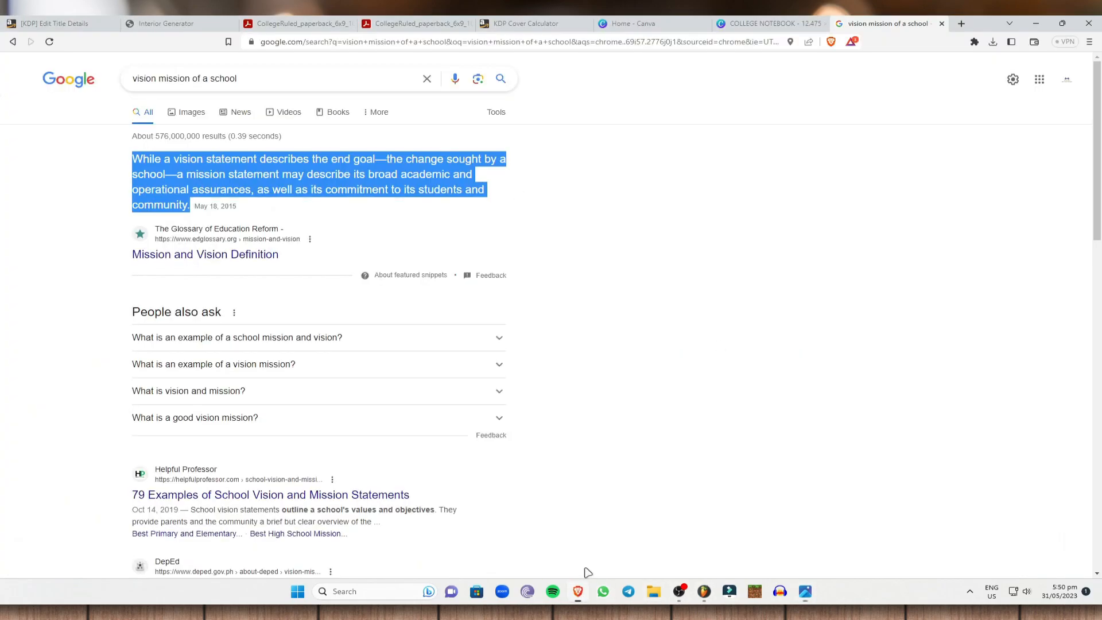
left_click(764, 21)
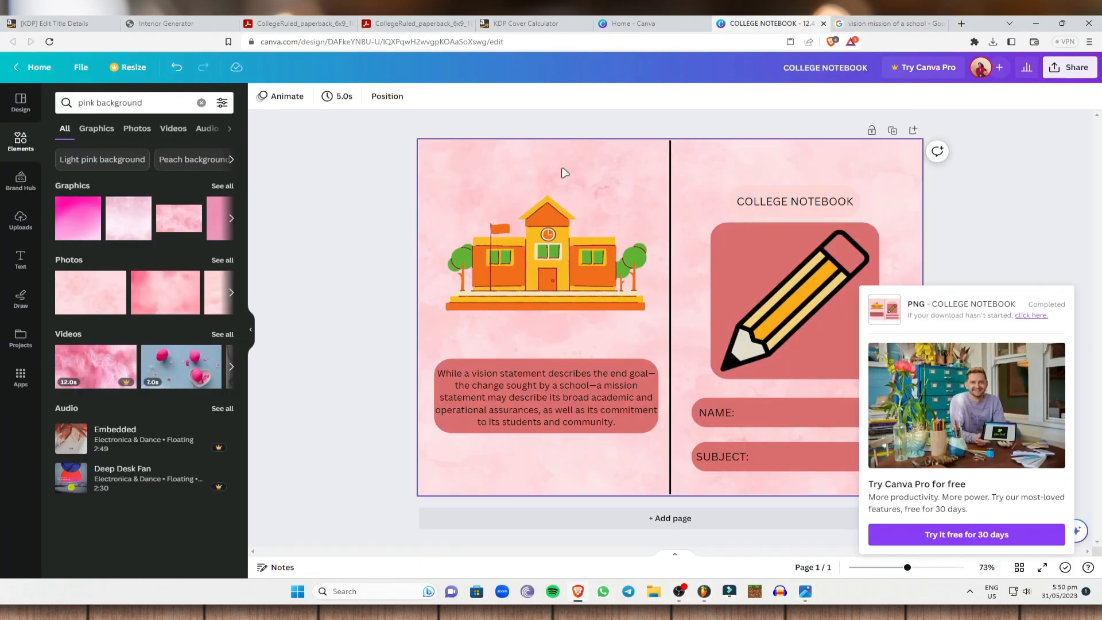
left_click(311, 21)
scroll(524, 333, "down", 10)
scroll(480, 241, "up", 6)
left_click(75, 24)
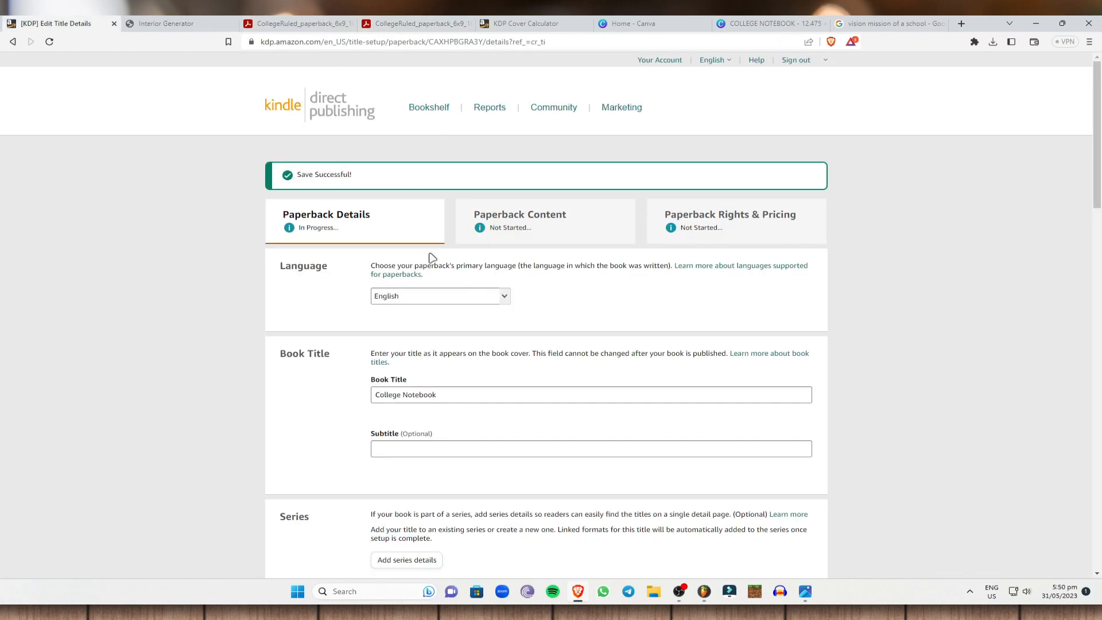